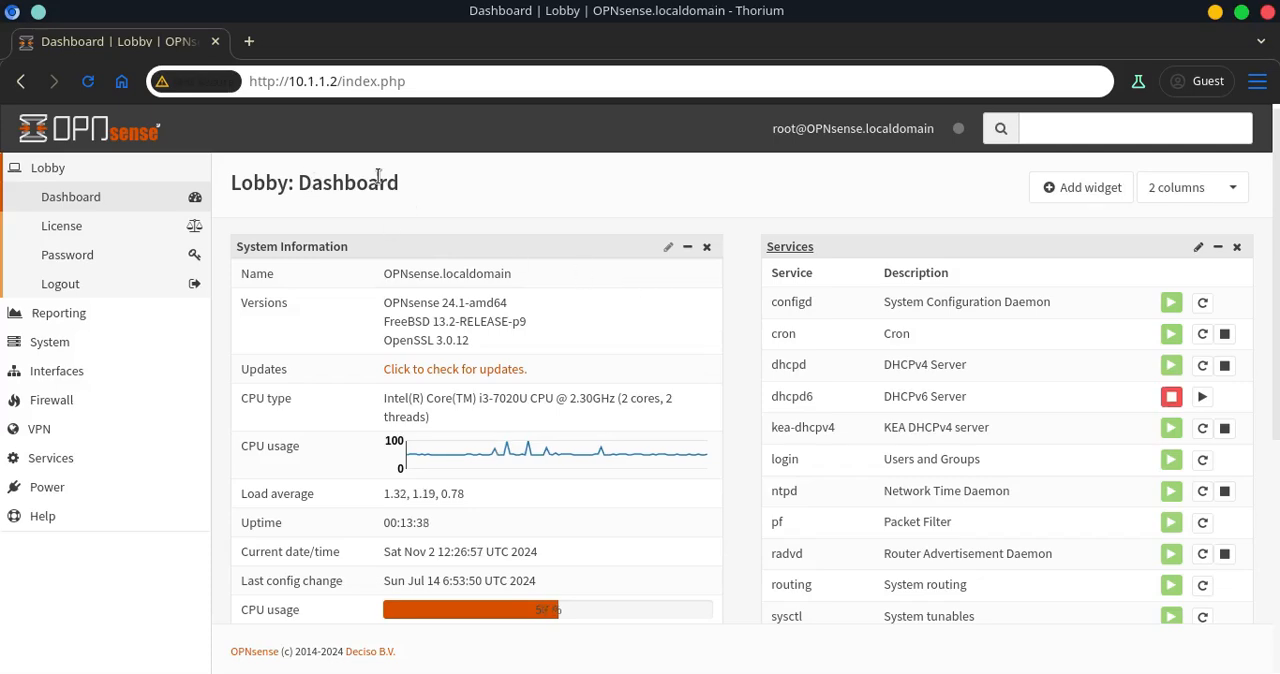
# Search the web for opnsense in a new tab and open the official site's Download page
pyautogui.hotkey('ctrl', 't')
pyautogui.write('opnsense')
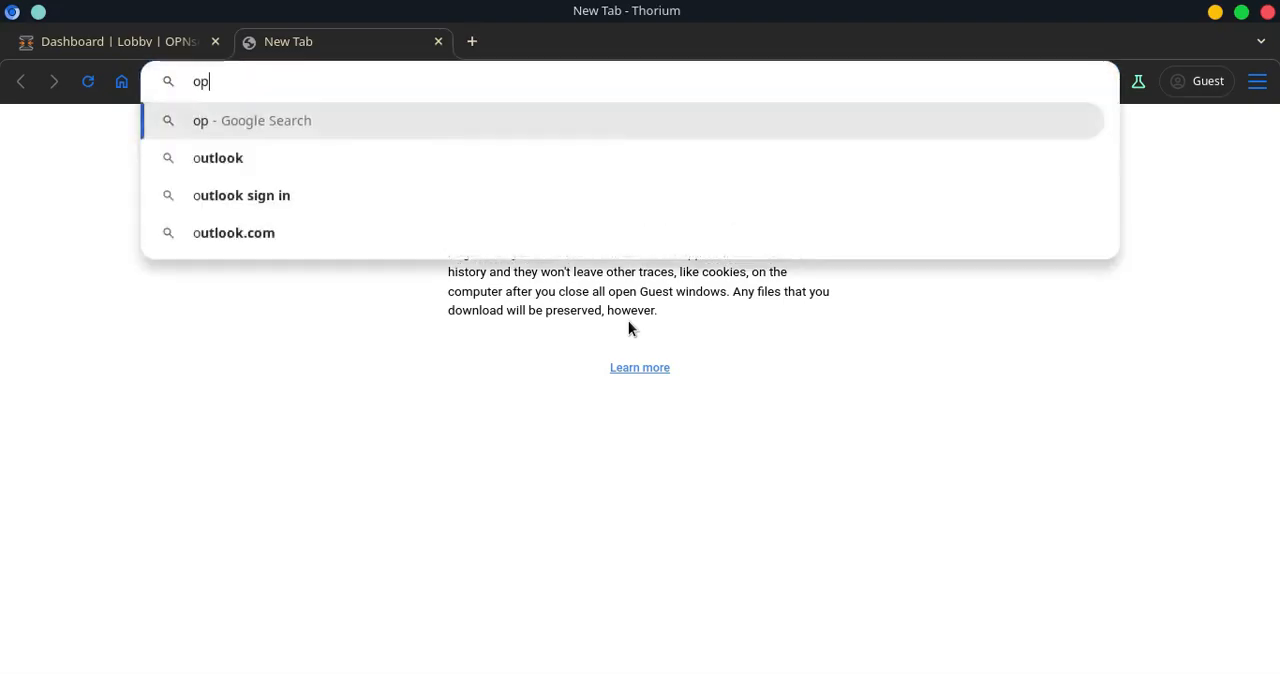
pyautogui.press('Return')
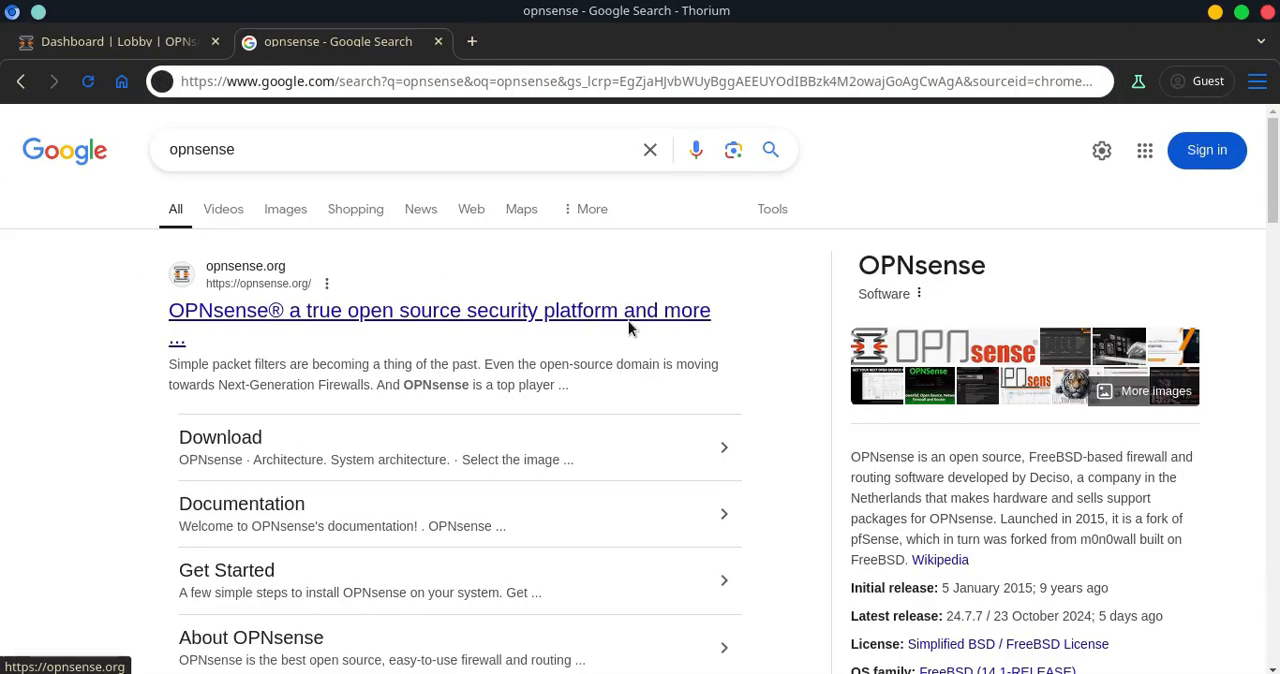
pyautogui.click(628, 321)
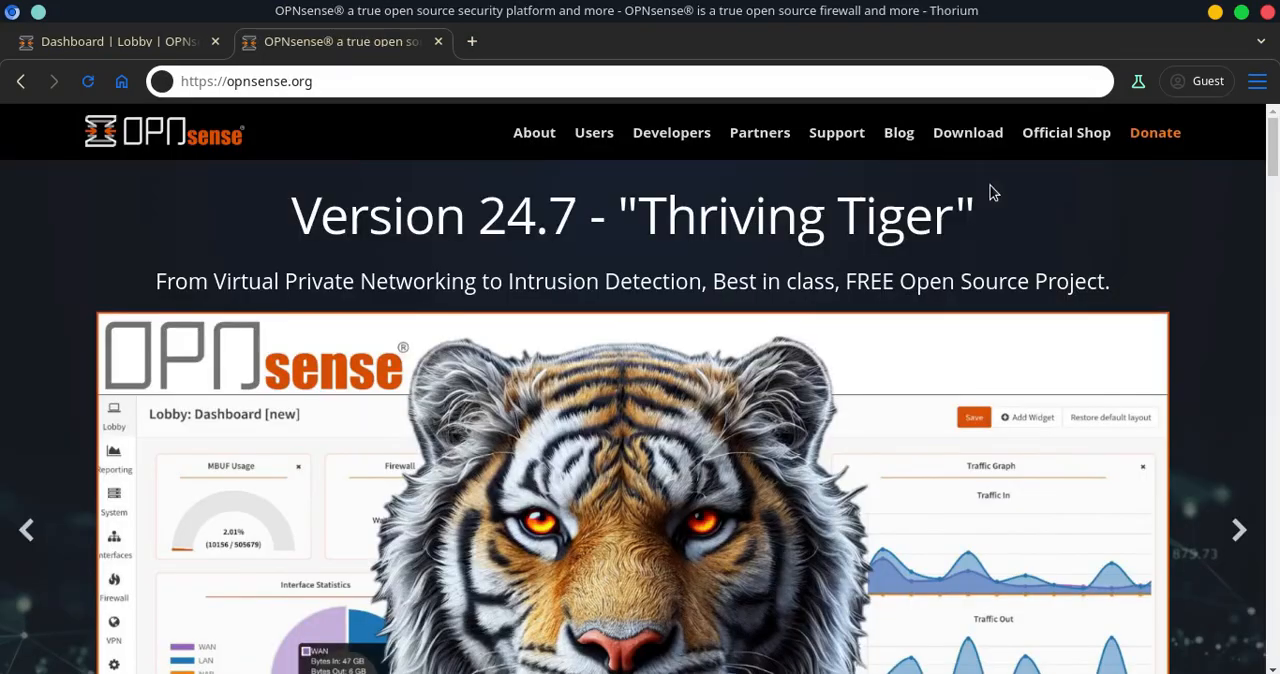
pyautogui.click(970, 135)
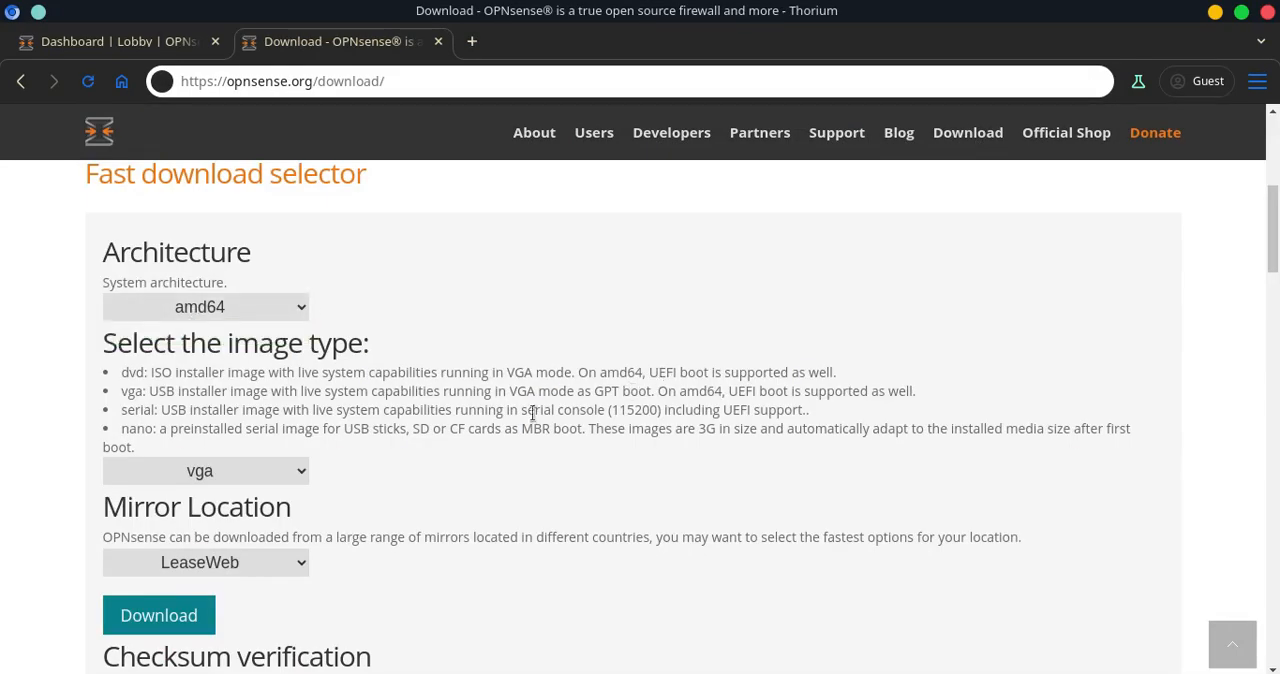
# Choose the dvd image type in the fast download selector and open the mirror location choices
pyautogui.click(285, 471)
pyautogui.click(240, 517)
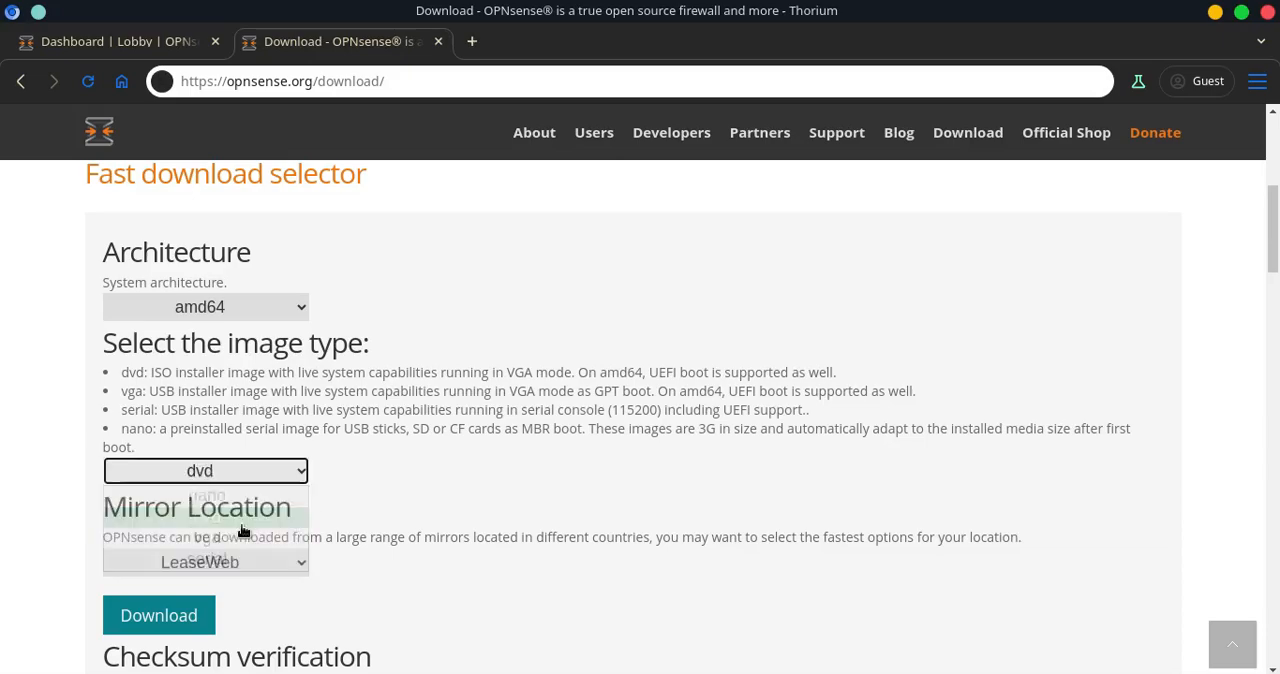
pyautogui.scroll(-2, 400, 398)
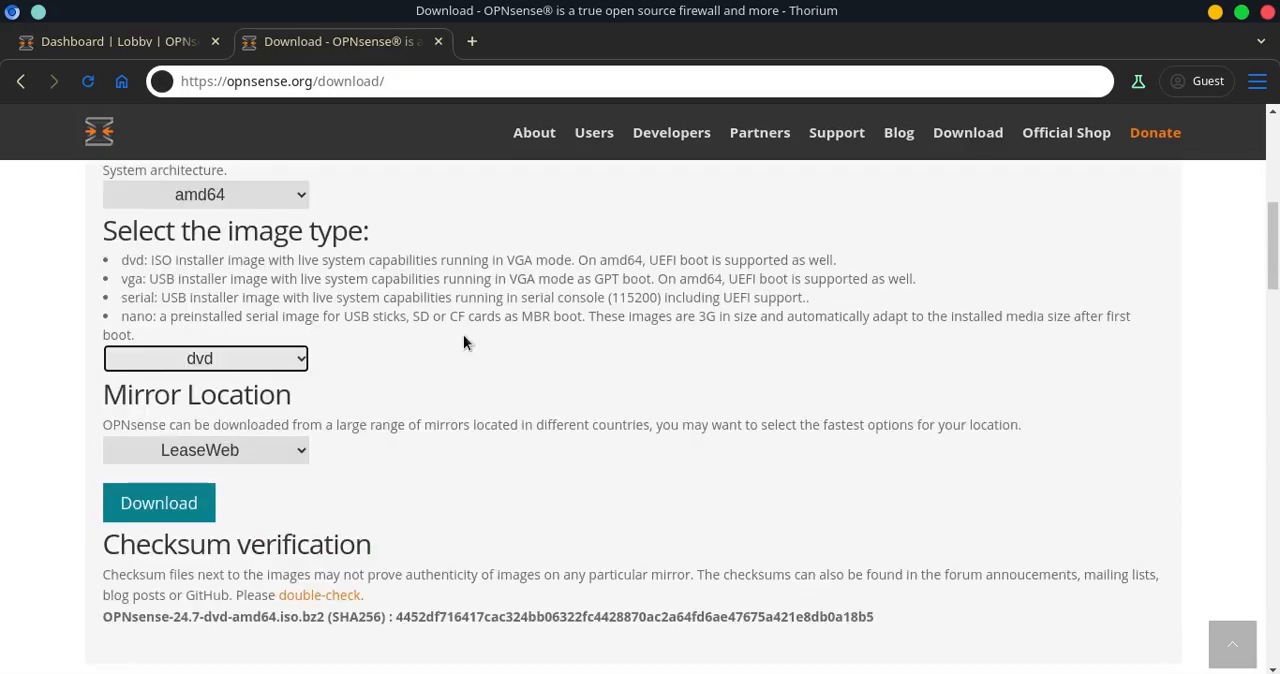
pyautogui.click(249, 449)
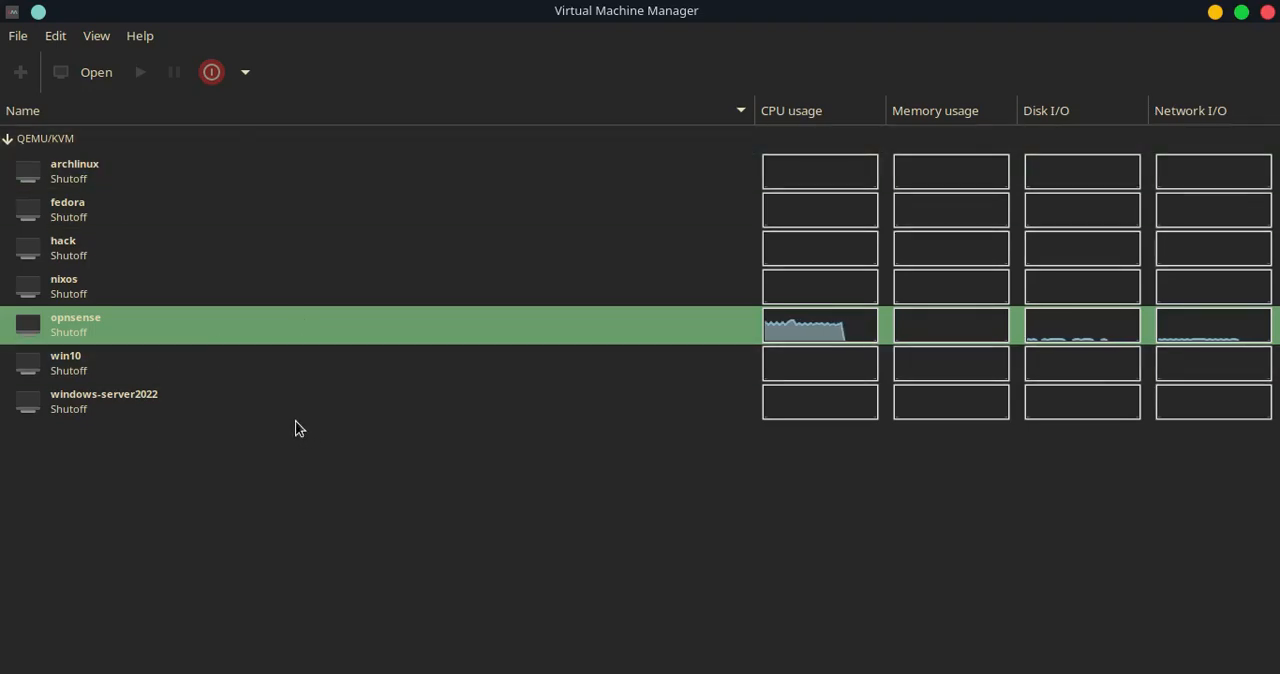
# Open the connection details and start creating a new virtual network named my-local
pyautogui.click(55, 36)
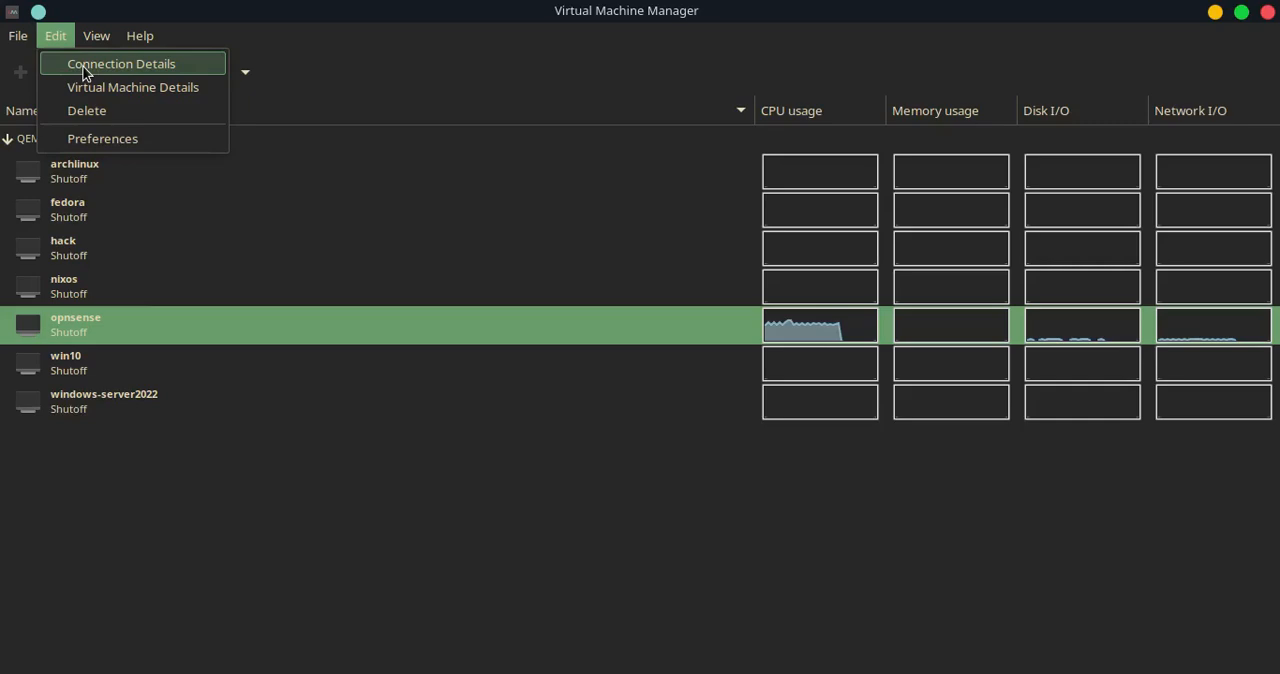
pyautogui.click(85, 68)
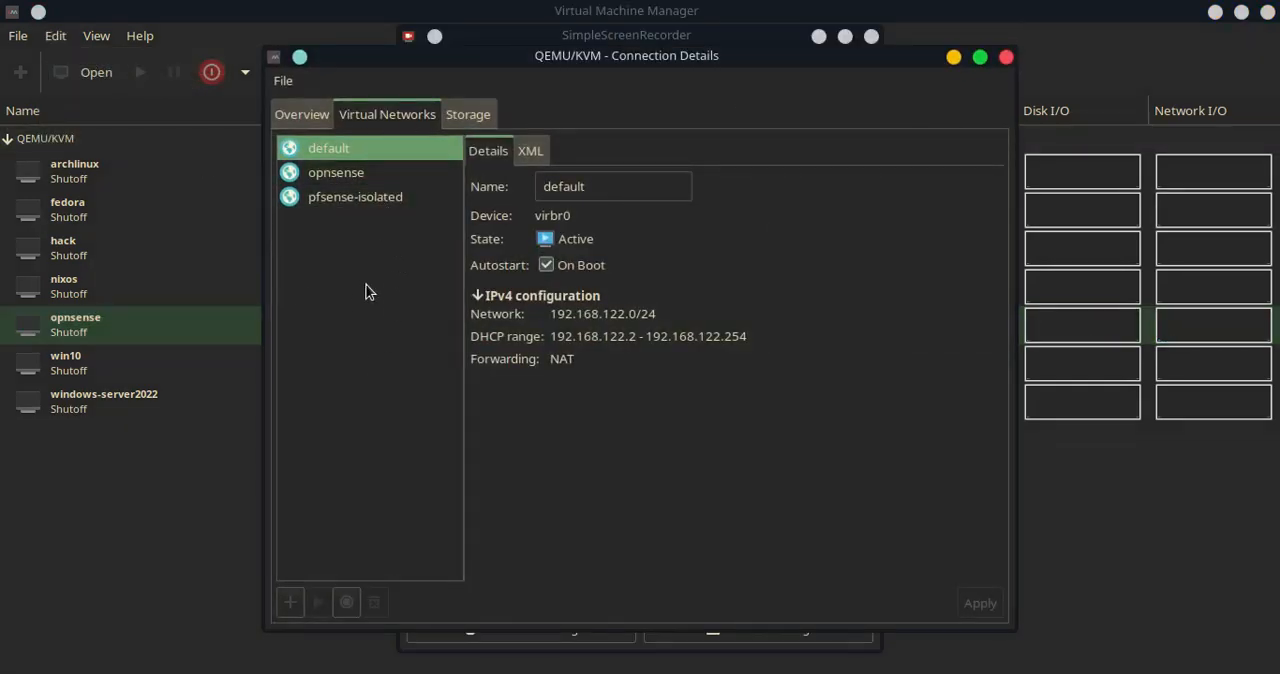
pyautogui.click(295, 604)
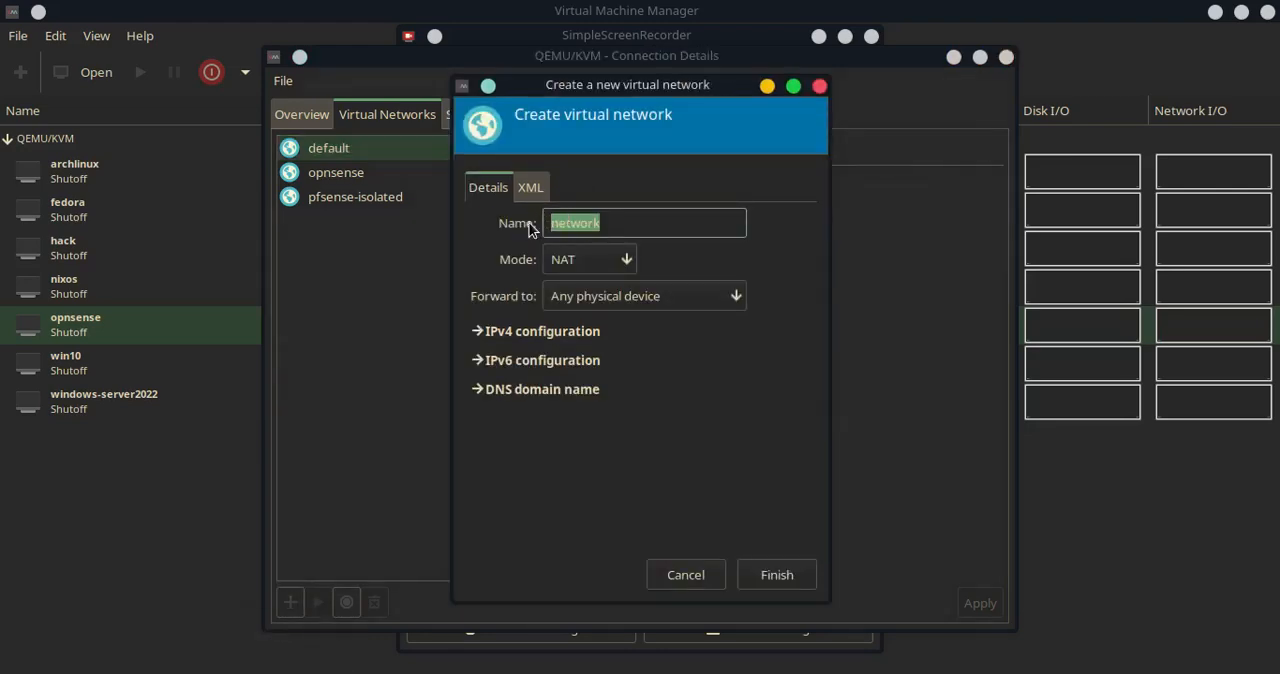
pyautogui.write('my-local')
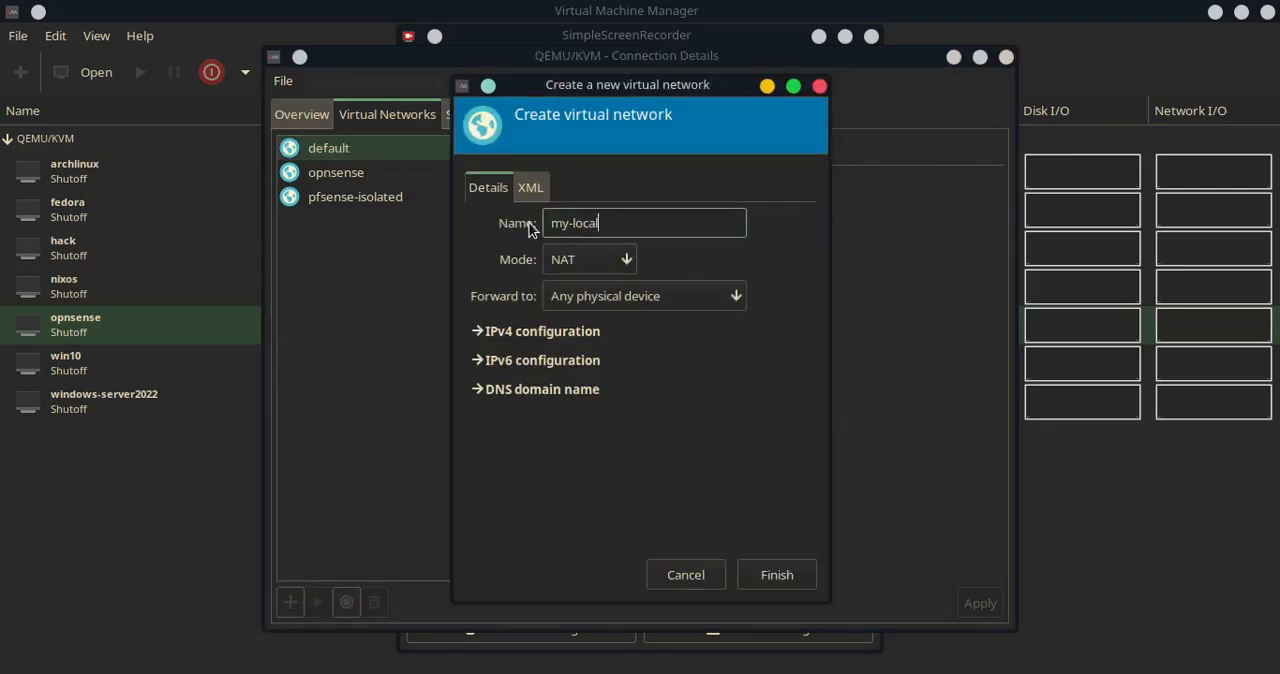
# Set the new network's mode to Routed and disable DHCPv4 in its IPv4 configuration
pyautogui.click(566, 262)
pyautogui.click(572, 284)
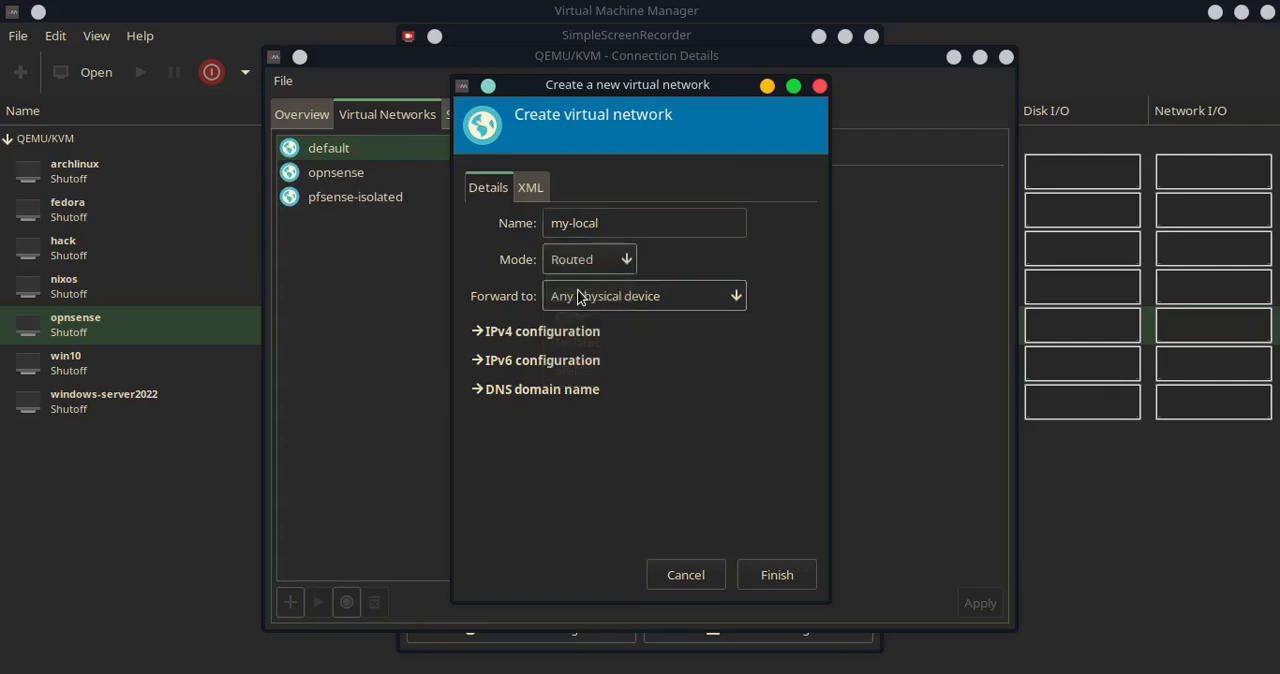
pyautogui.click(555, 335)
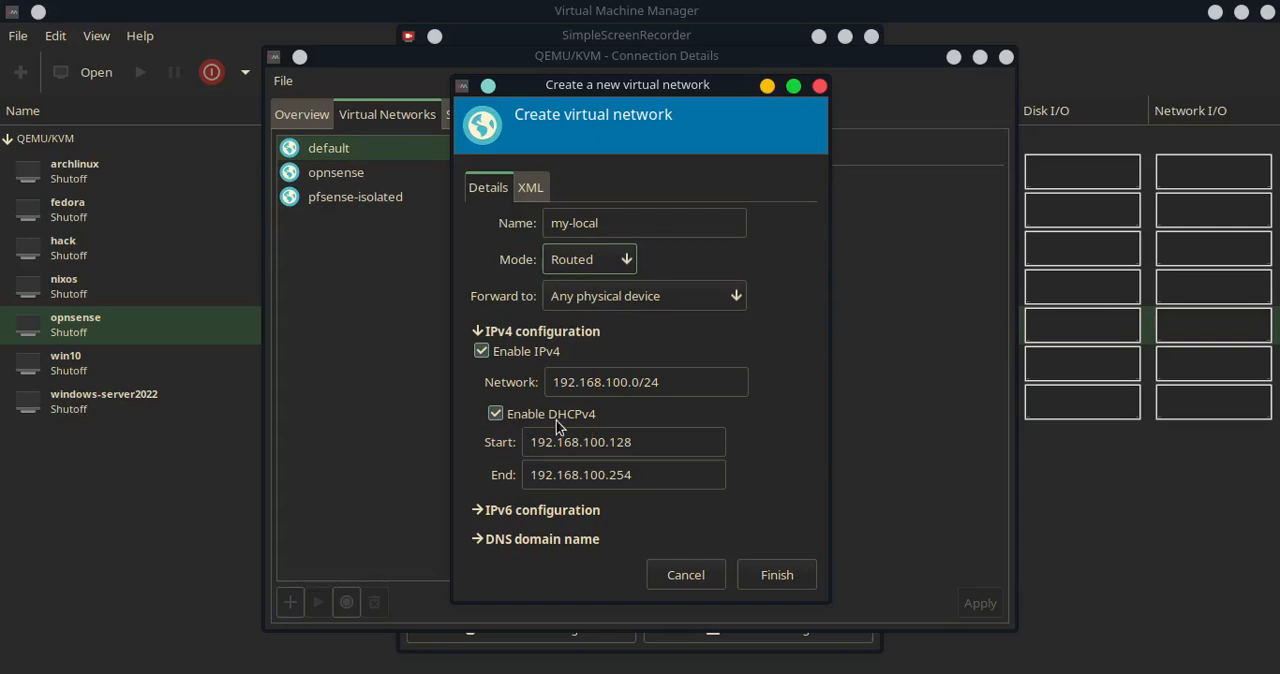
pyautogui.click(495, 413)
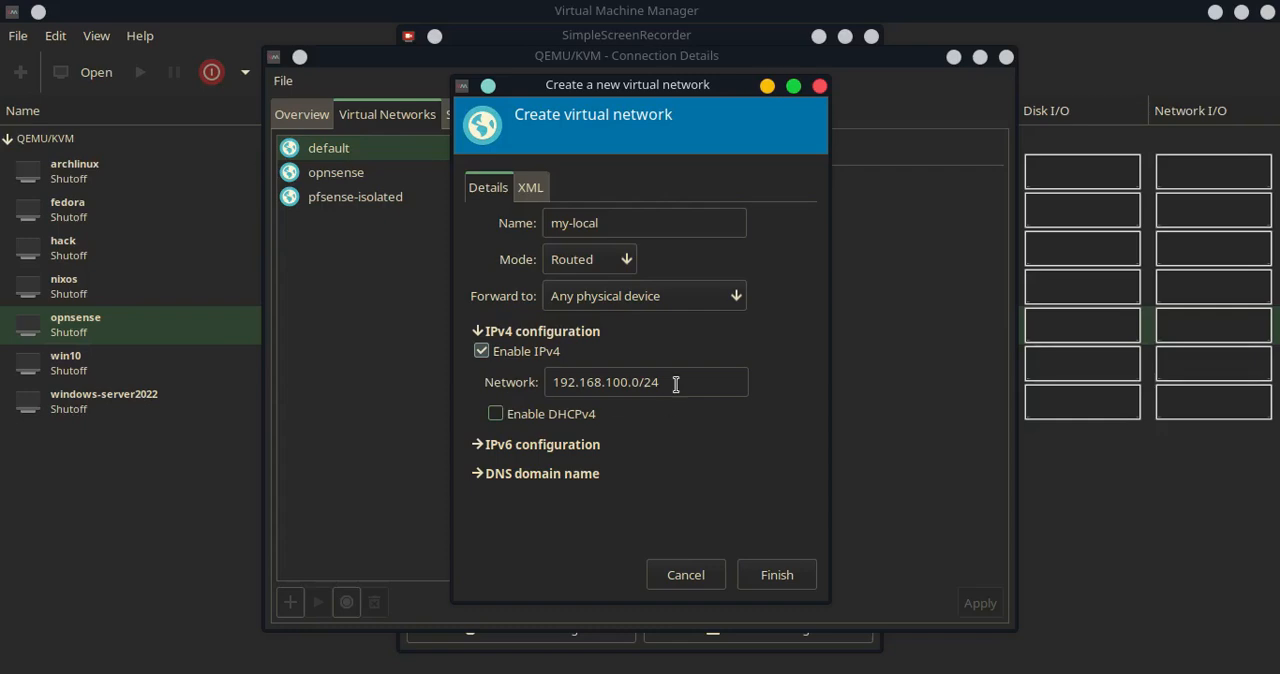
# Set the IPv4 network to 10.11.0.0/24, finish creating the network, and close the connection details
pyautogui.moveTo(676, 384); pyautogui.dragTo(550, 390)
pyautogui.write('10')
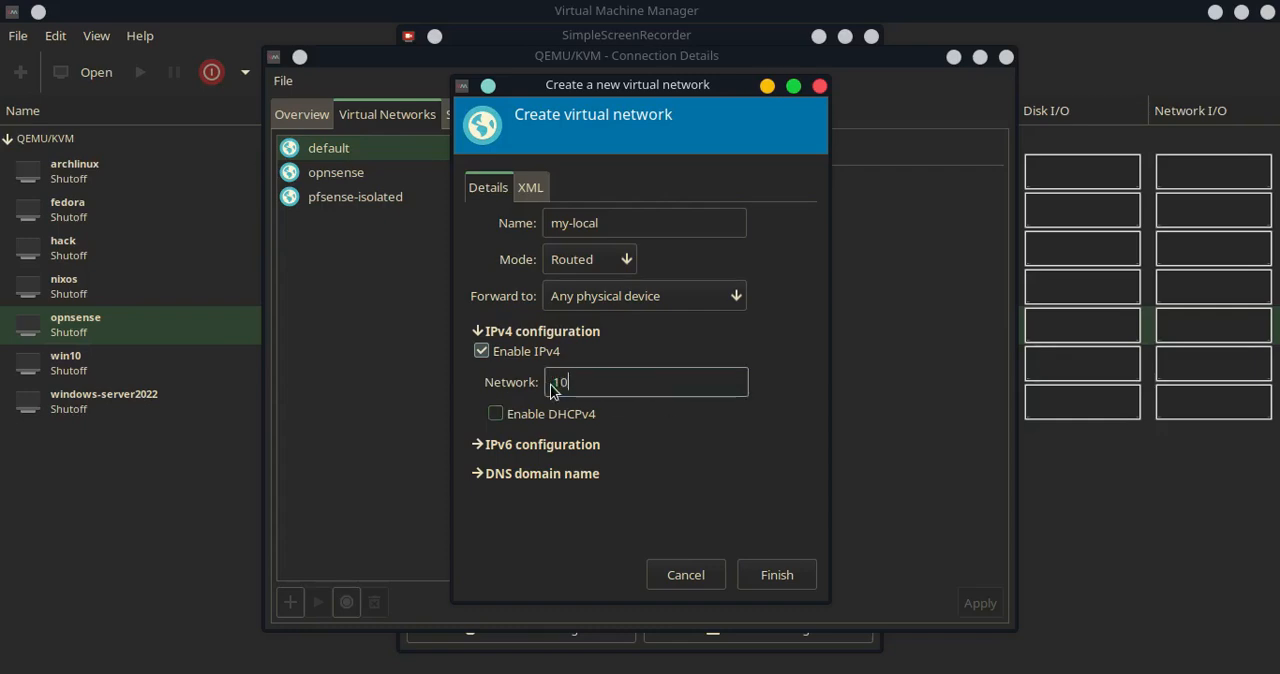
pyautogui.write('.11.0.0/24')
pyautogui.click(776, 575)
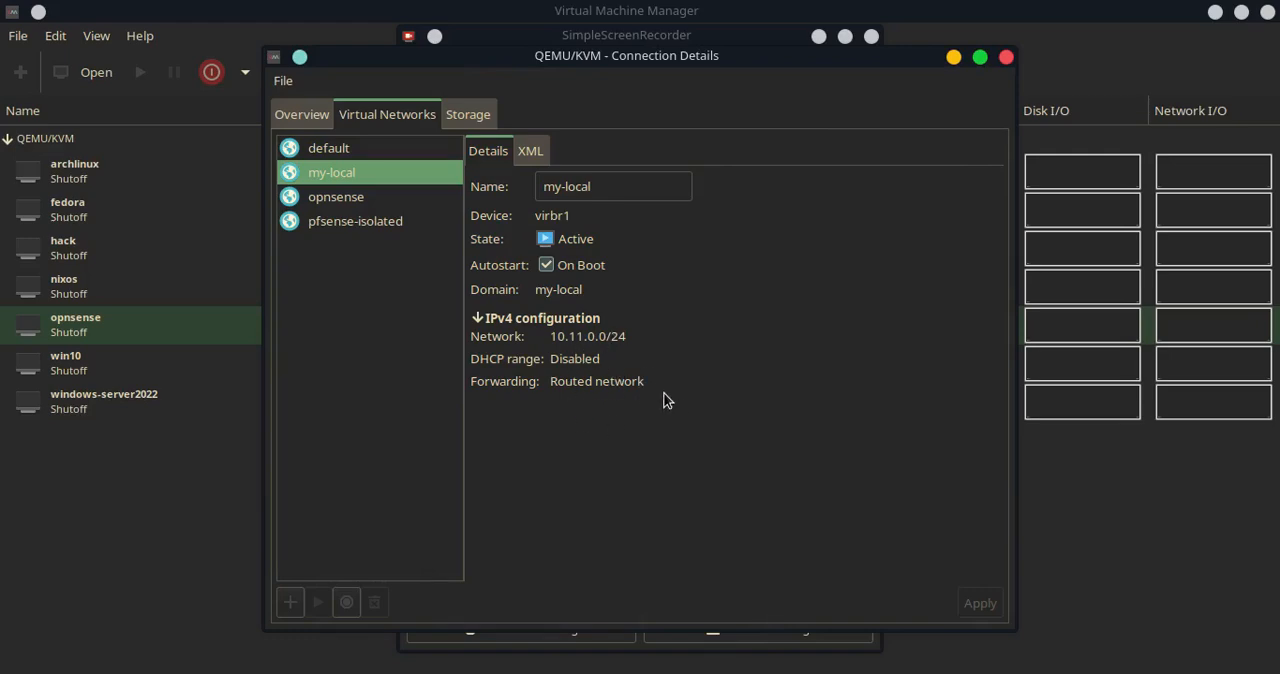
pyautogui.hotkey('ctrl', 'w')
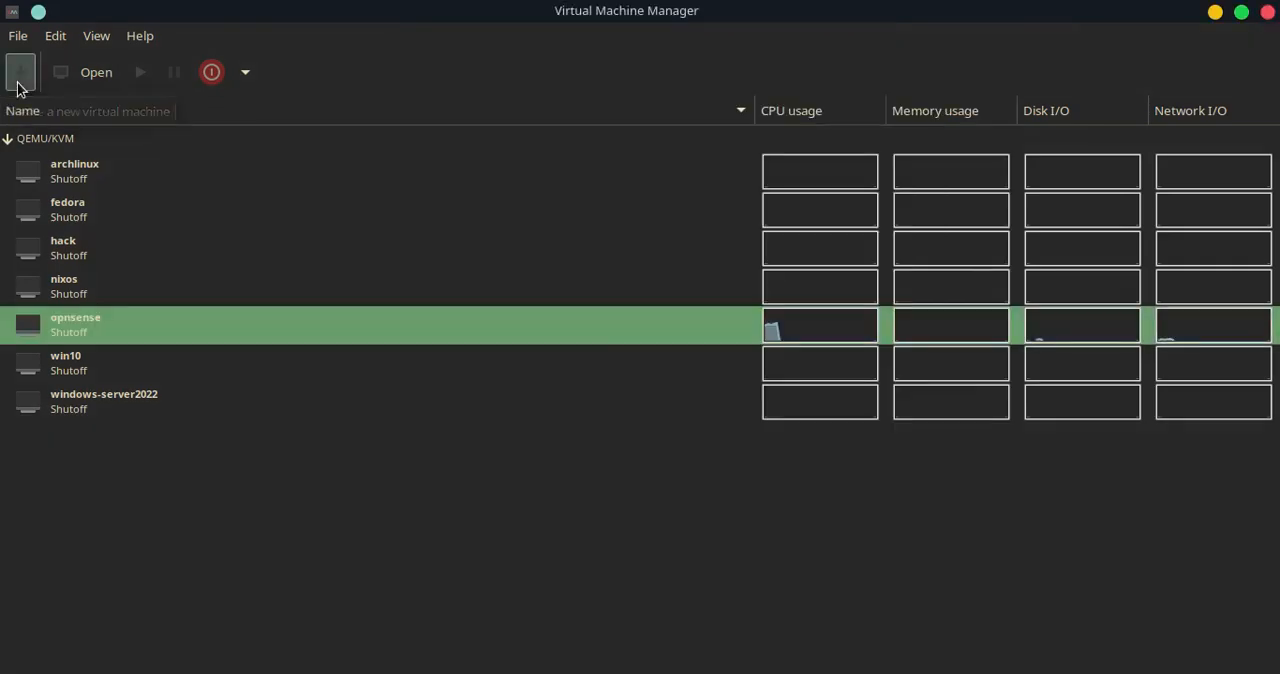
# Start a new virtual machine from local install media using the OPNsense-24.1-dvd-amd64.iso image
pyautogui.hotkey('ctrl', 'n')
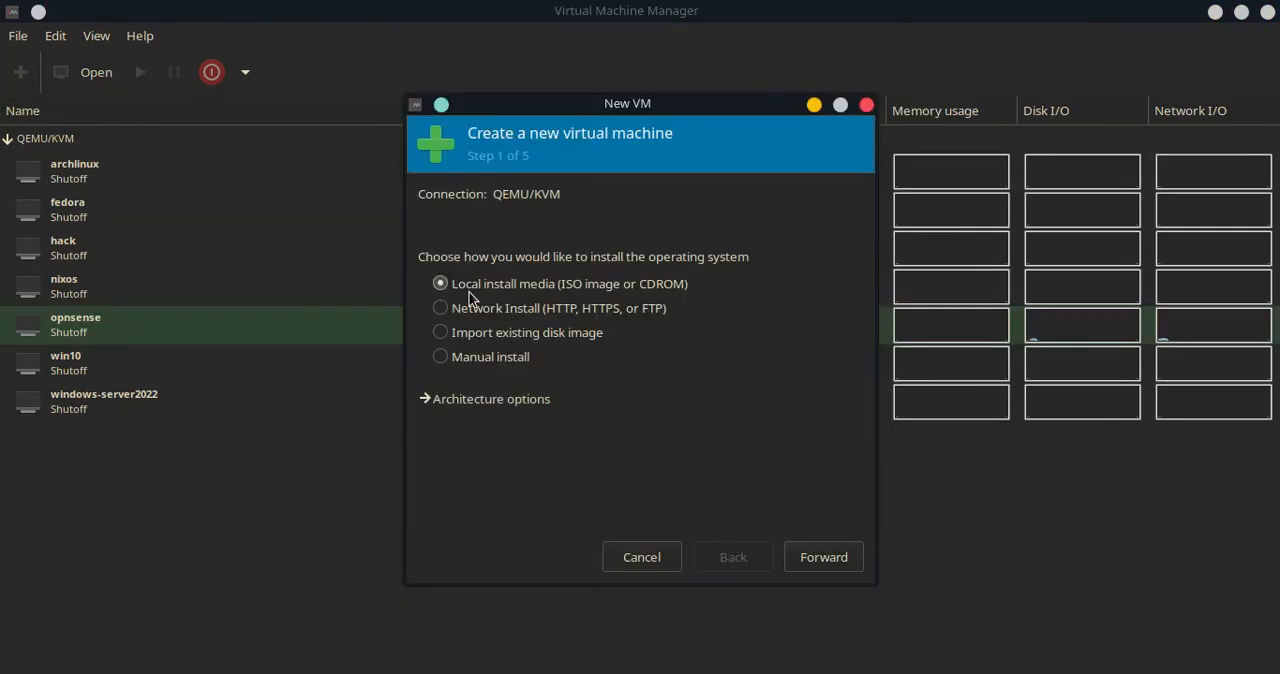
pyautogui.click(826, 557)
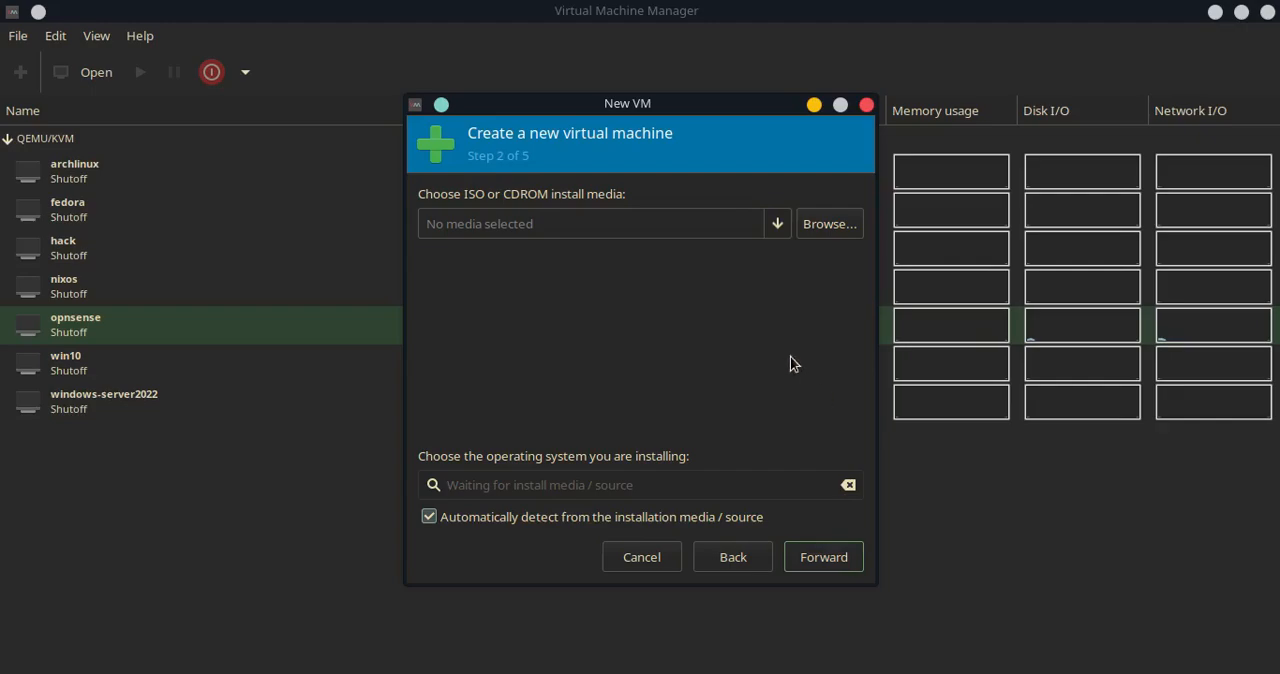
pyautogui.click(816, 303)
pyautogui.click(340, 262)
pyautogui.scroll(-5, 800, 460)
pyautogui.doubleClick(677, 314)
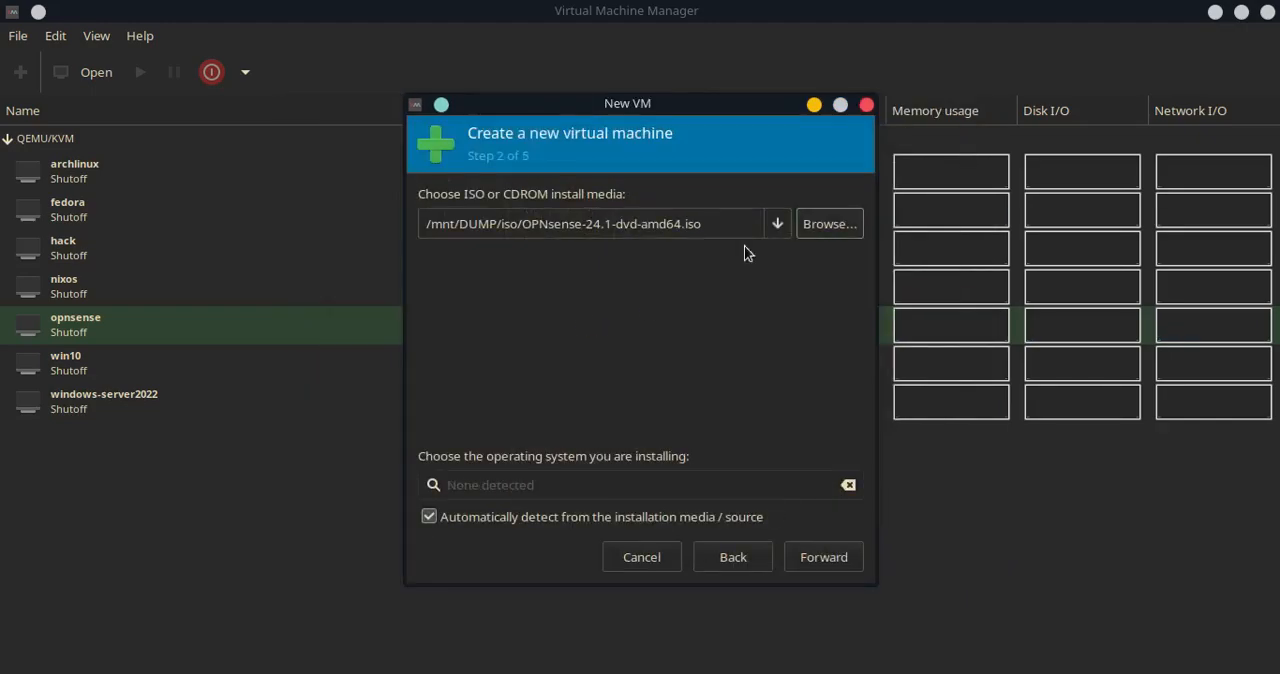
# Turn off automatic OS detection, choose Generic Linux 2022 as the operating system, and continue
pyautogui.click(429, 516)
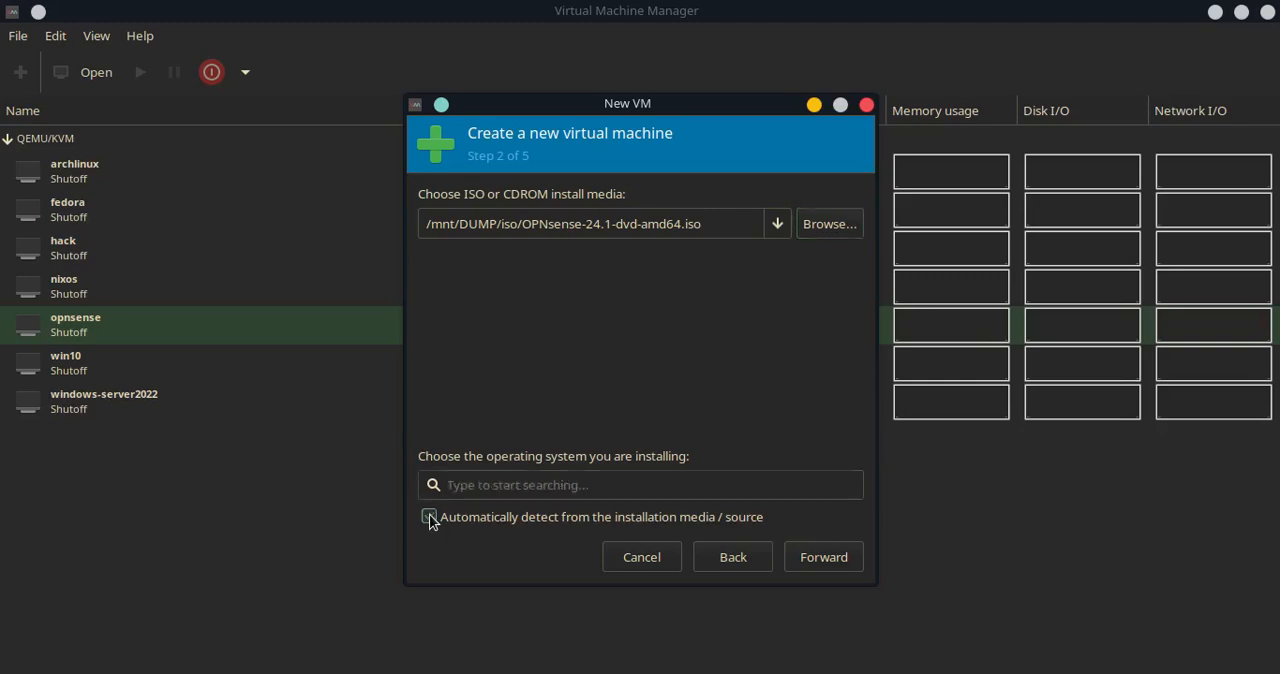
pyautogui.click(547, 492)
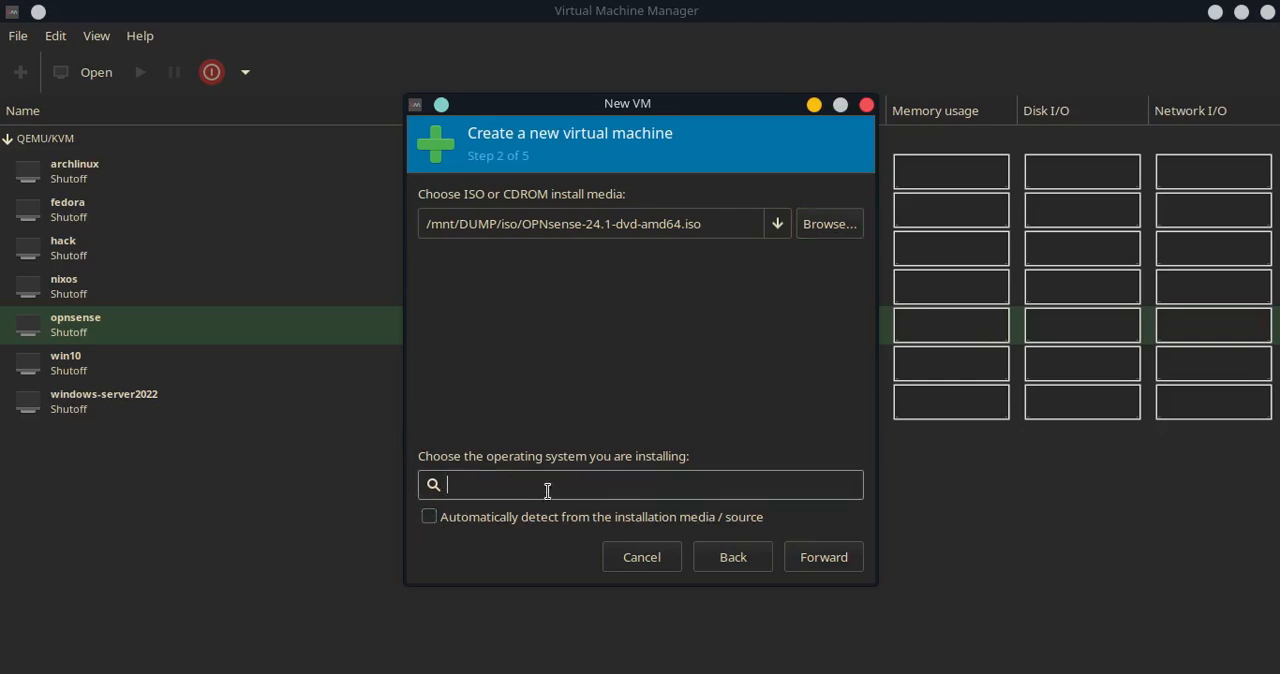
pyautogui.write('Gener')
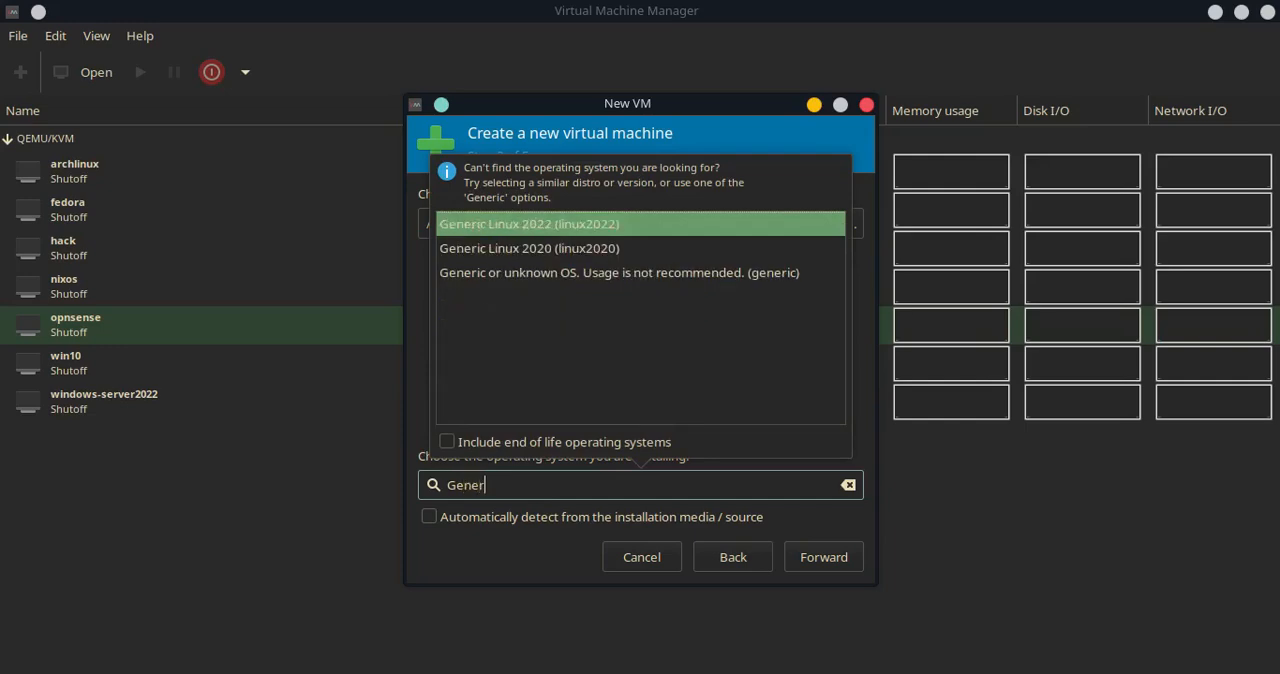
pyautogui.press('Return')
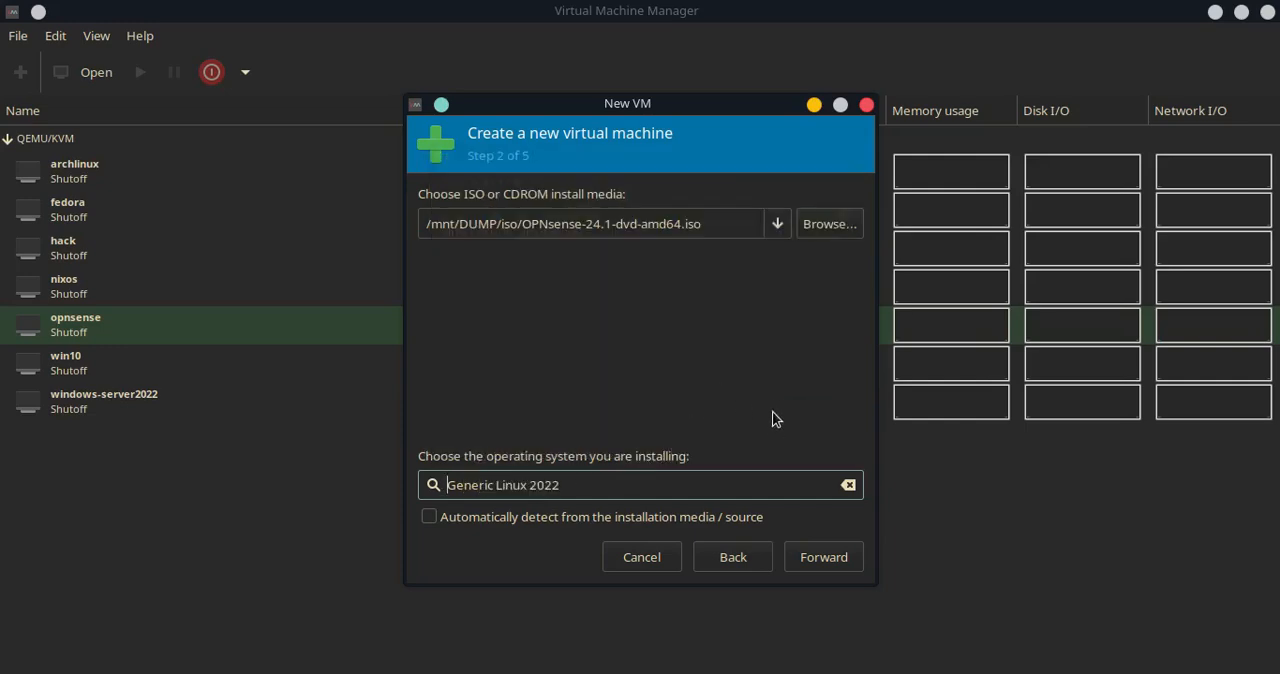
pyautogui.click(822, 560)
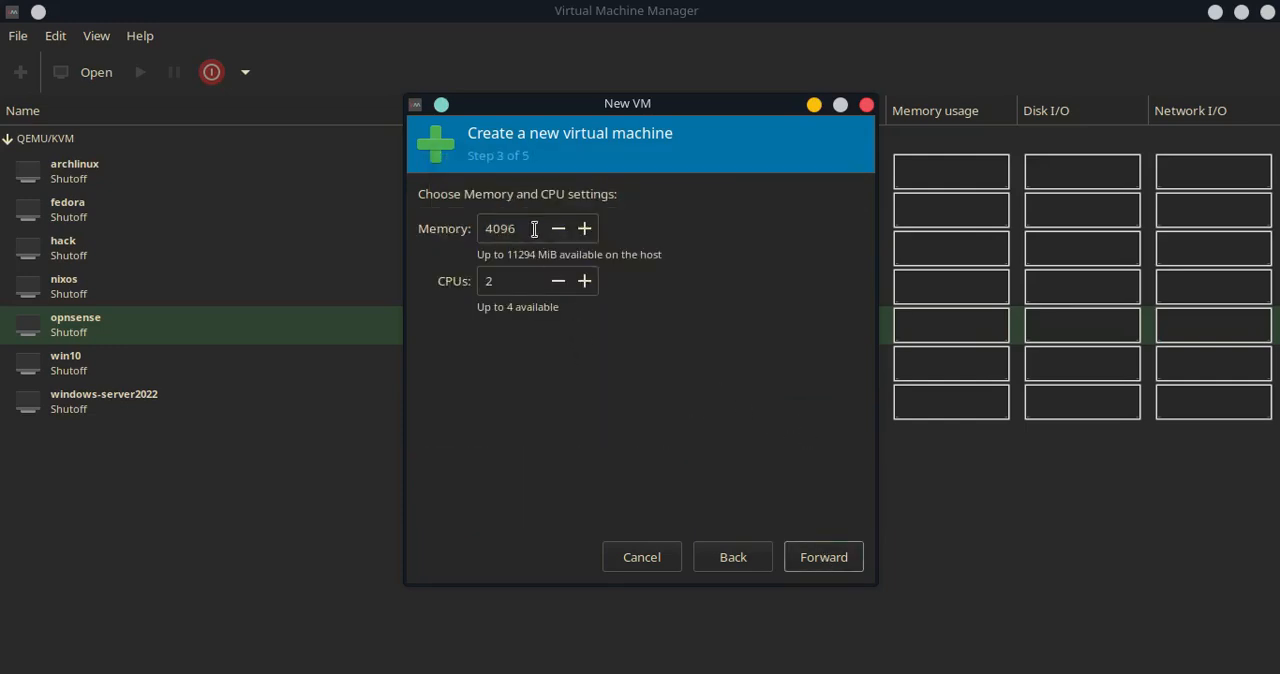
# Give the VM 4096 MiB of memory and 3 CPUs, then continue to storage
pyautogui.moveTo(533, 228); pyautogui.dragTo(468, 226)
pyautogui.moveTo(504, 281); pyautogui.dragTo(458, 284)
pyautogui.write('4')
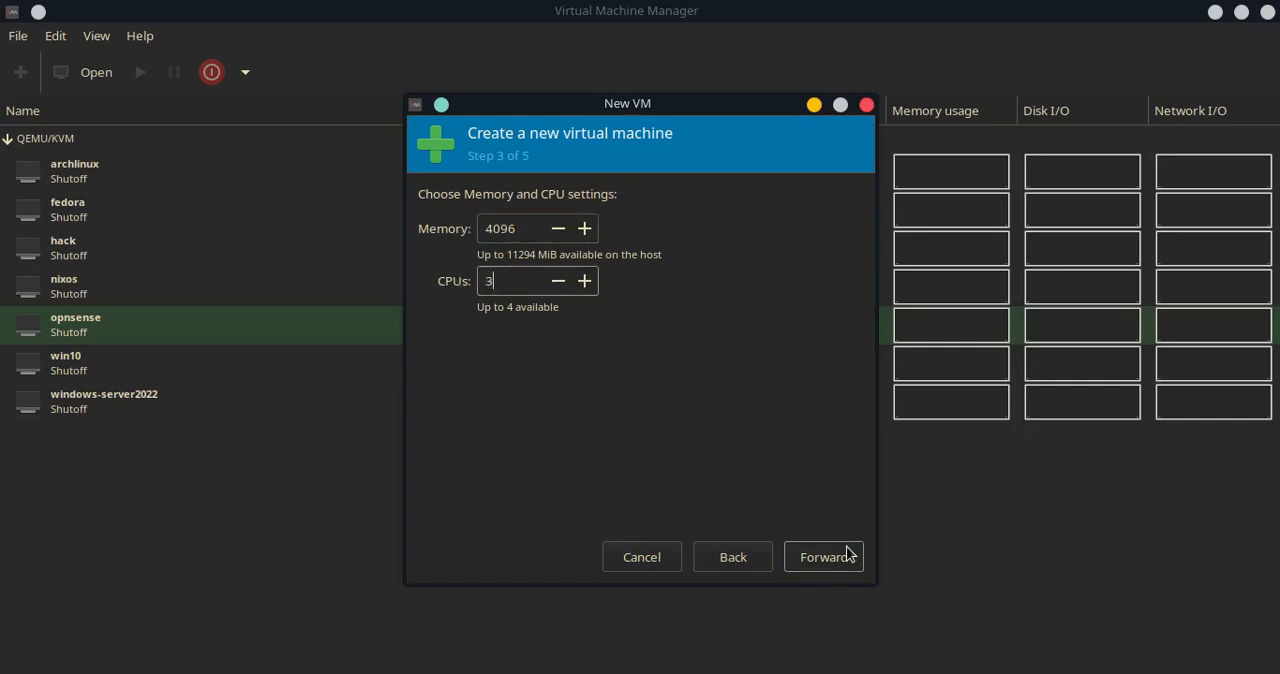
pyautogui.click(846, 553)
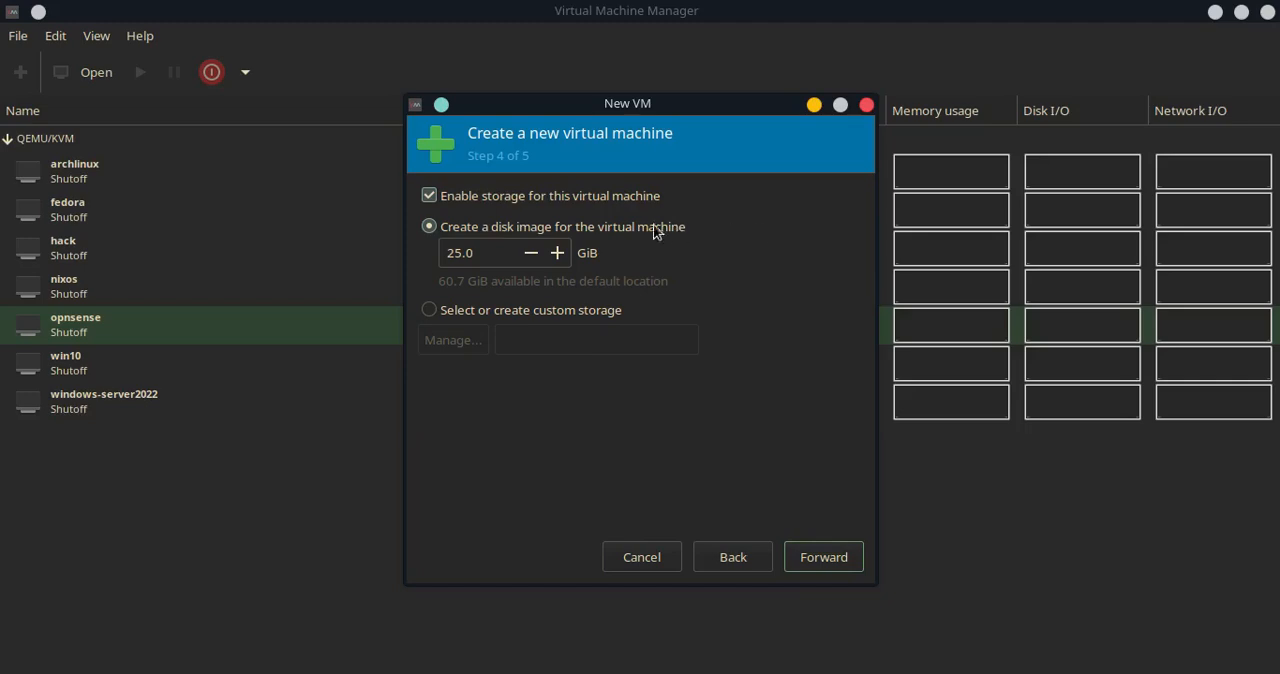
# Accept the 25 GiB disk, name the VM Opnsense, and enable customizing the configuration before install
pyautogui.click(828, 562)
pyautogui.write('Opnsense')
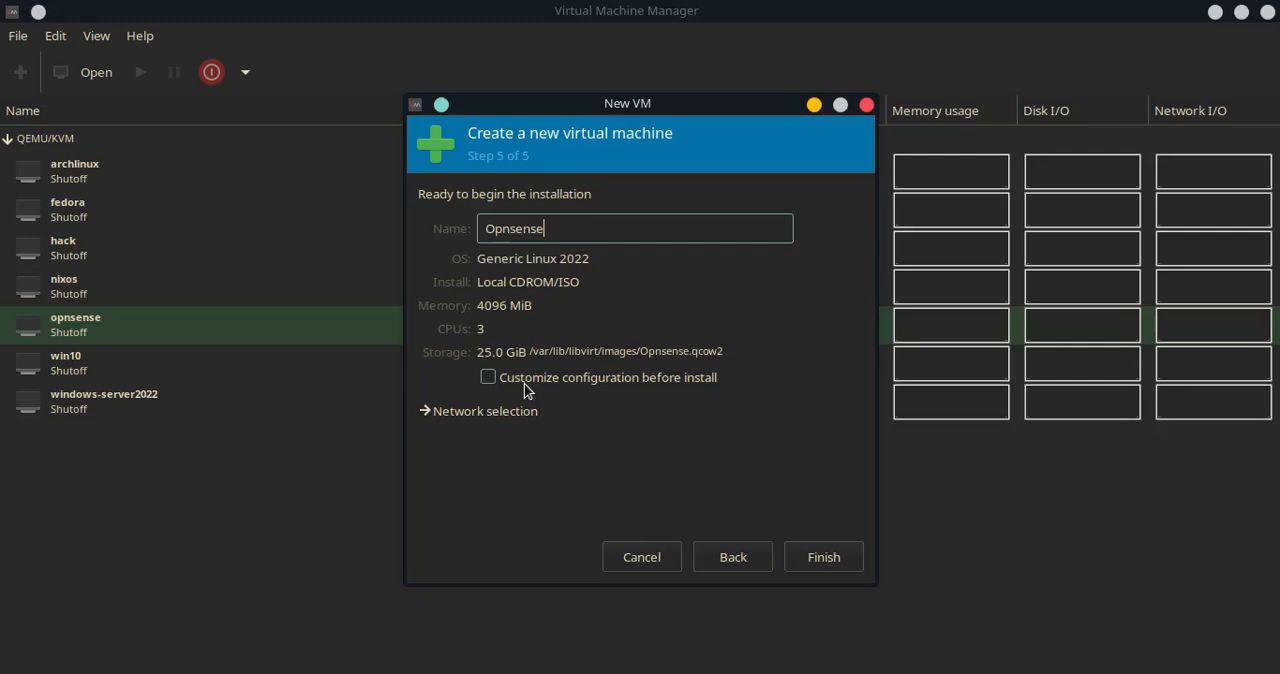
pyautogui.click(479, 412)
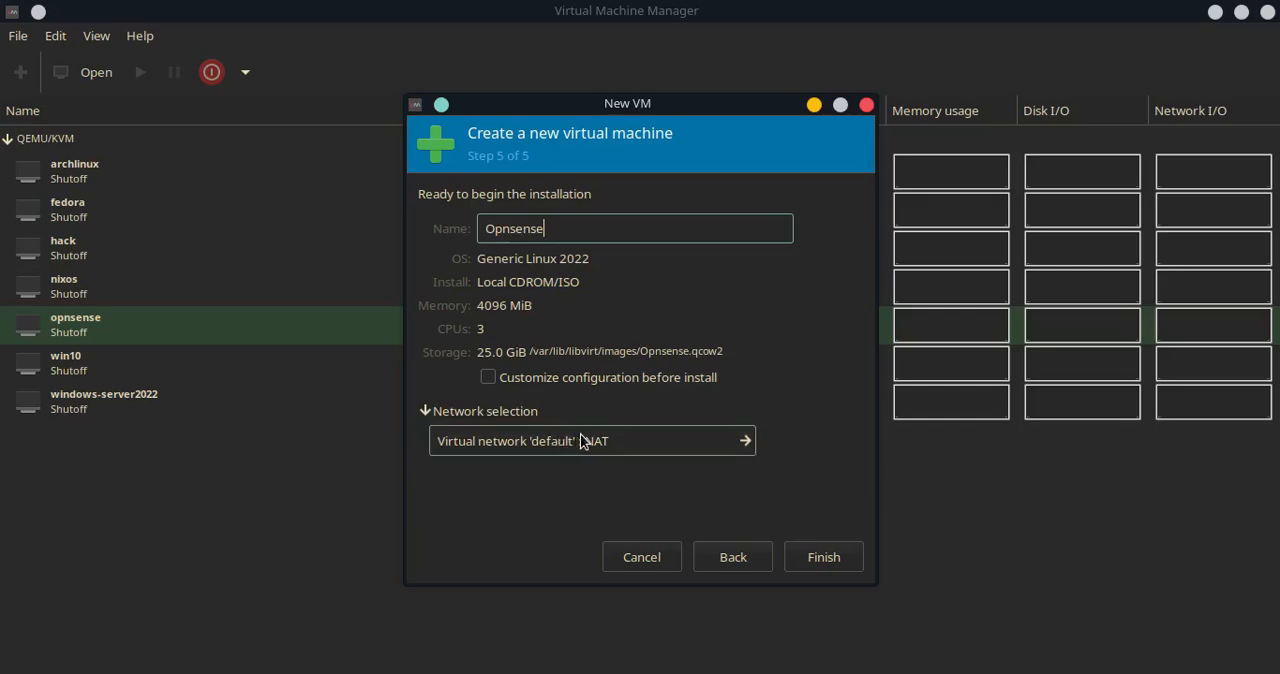
pyautogui.click(488, 377)
pyautogui.click(822, 556)
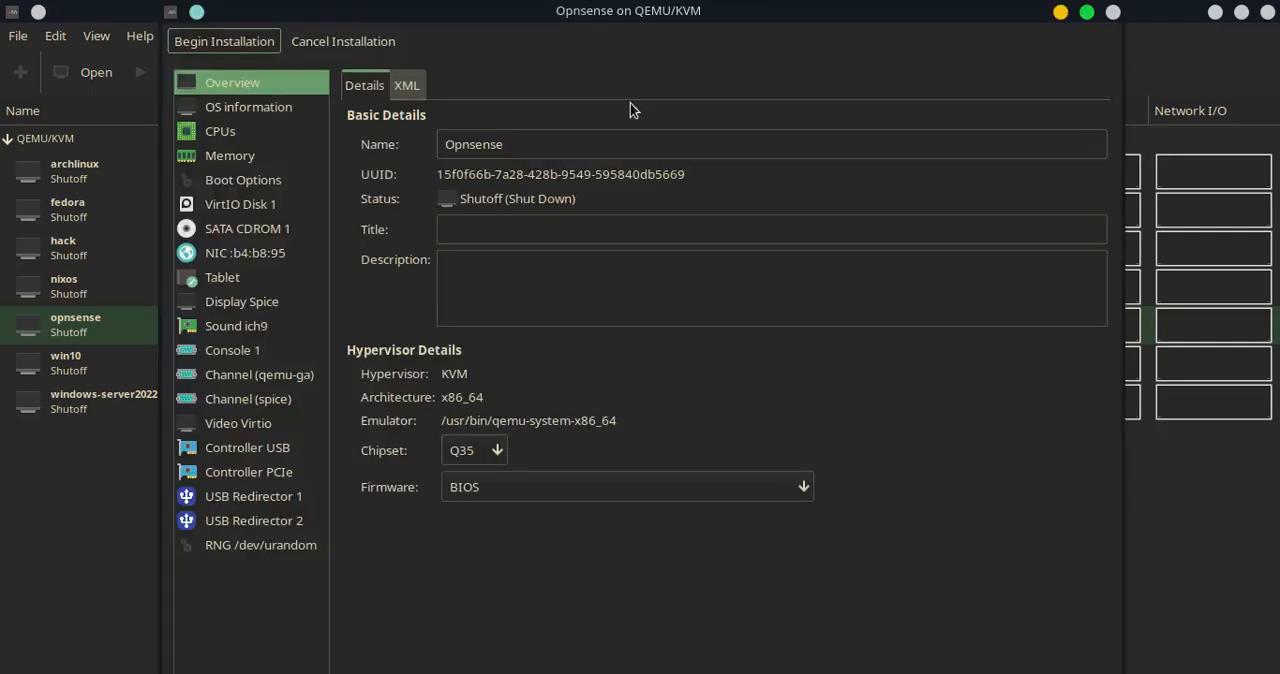
# Add a second network interface attached to the my-local routed virtual network
pyautogui.doubleClick(632, 11)
pyautogui.click(104, 652)
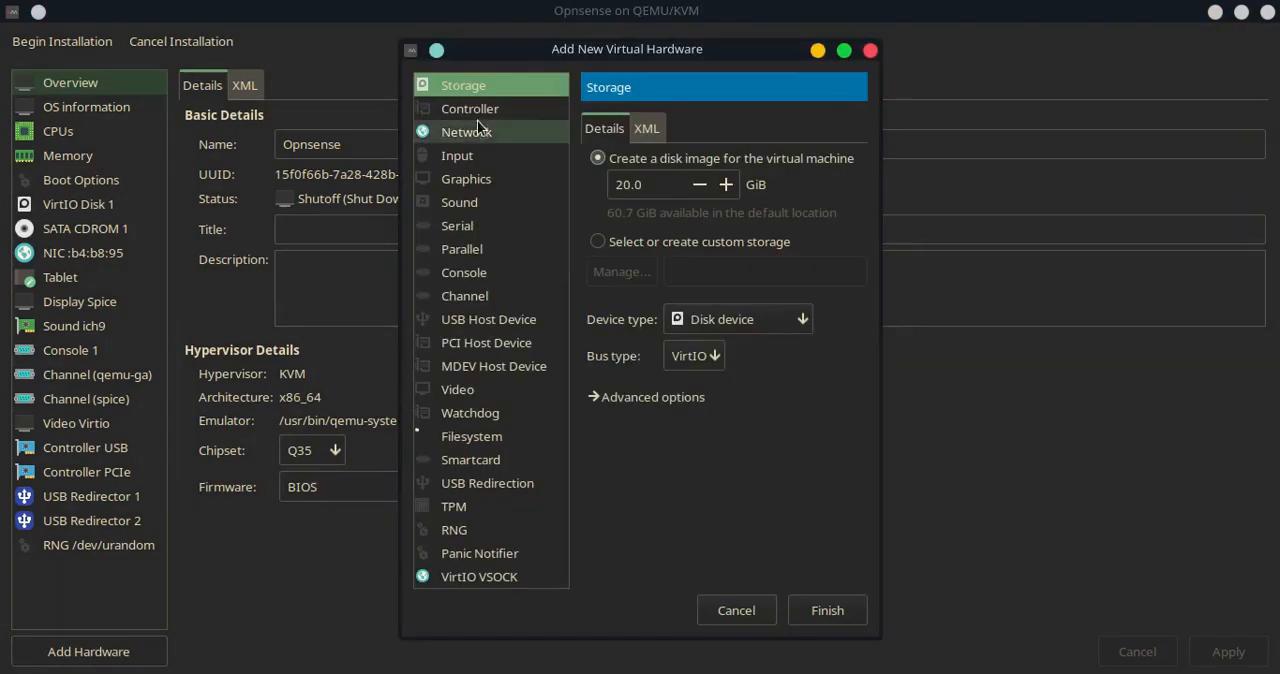
pyautogui.click(473, 130)
pyautogui.click(888, 170)
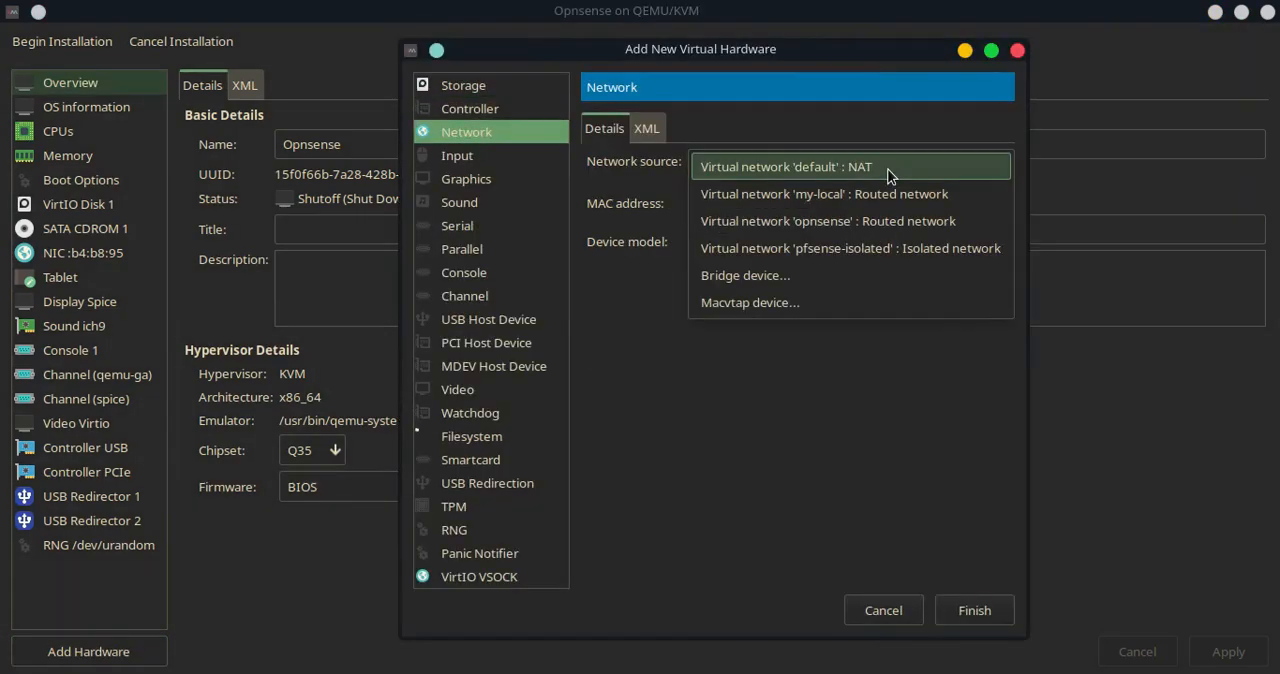
pyautogui.click(820, 197)
pyautogui.click(992, 613)
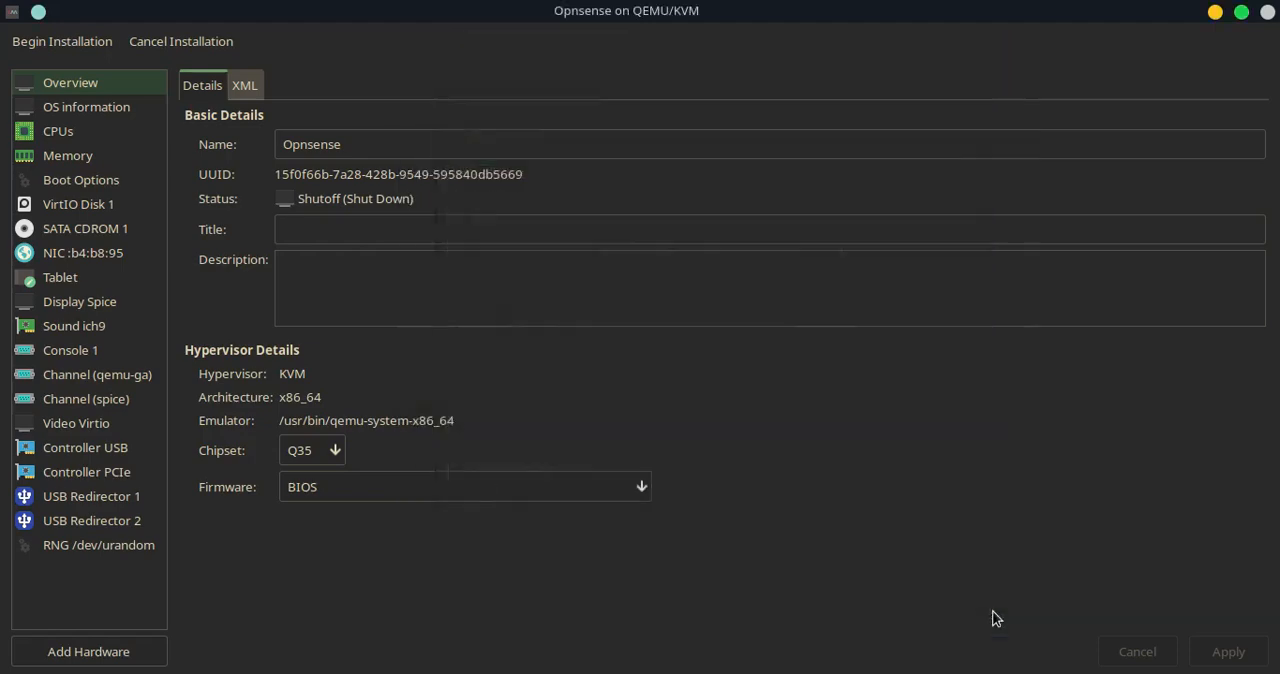
# Begin the installation and enter installer as the console login name
pyautogui.click(46, 42)
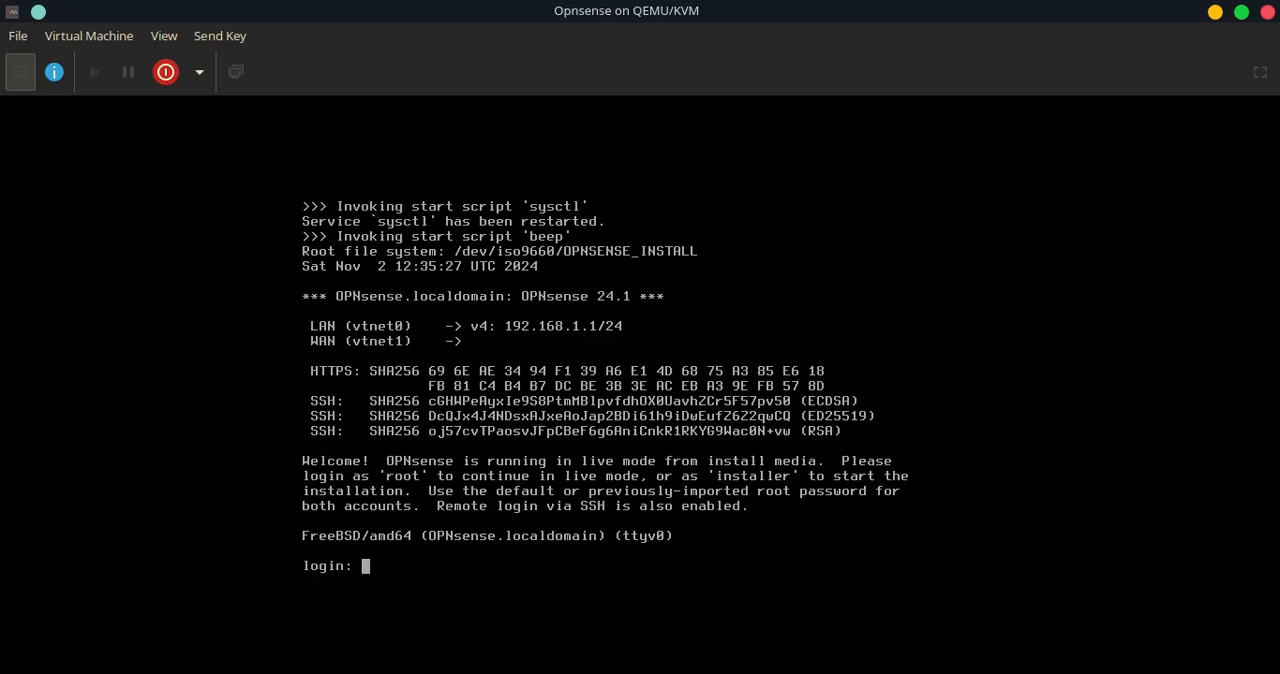
pyautogui.write('installer')
pyautogui.press('Return')
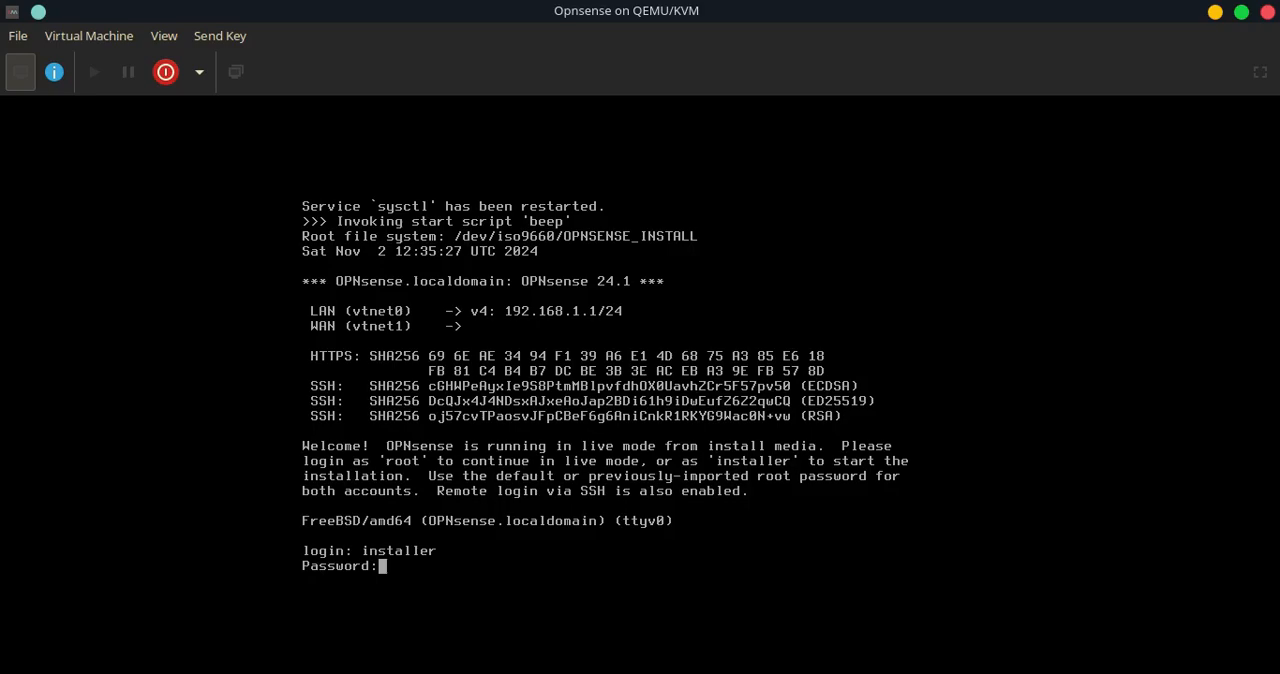
# Submit the installer account's password and continue with the default keymap
pyautogui.press('Return')
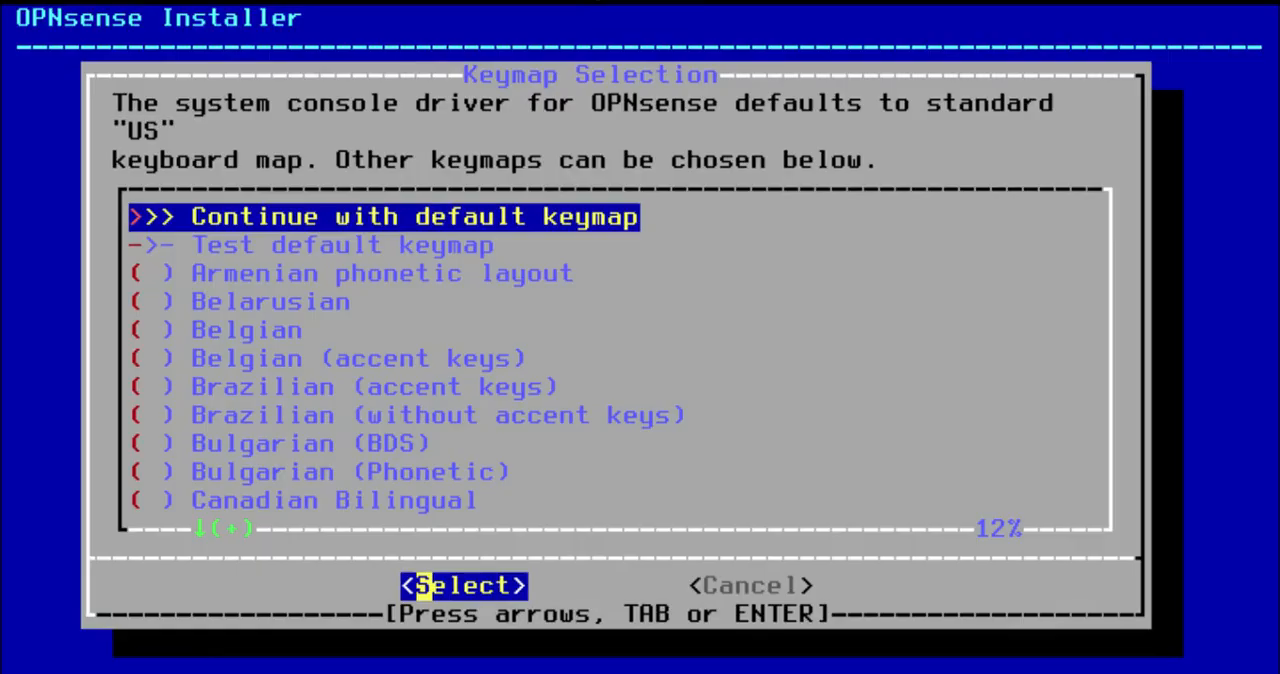
pyautogui.press('Return')
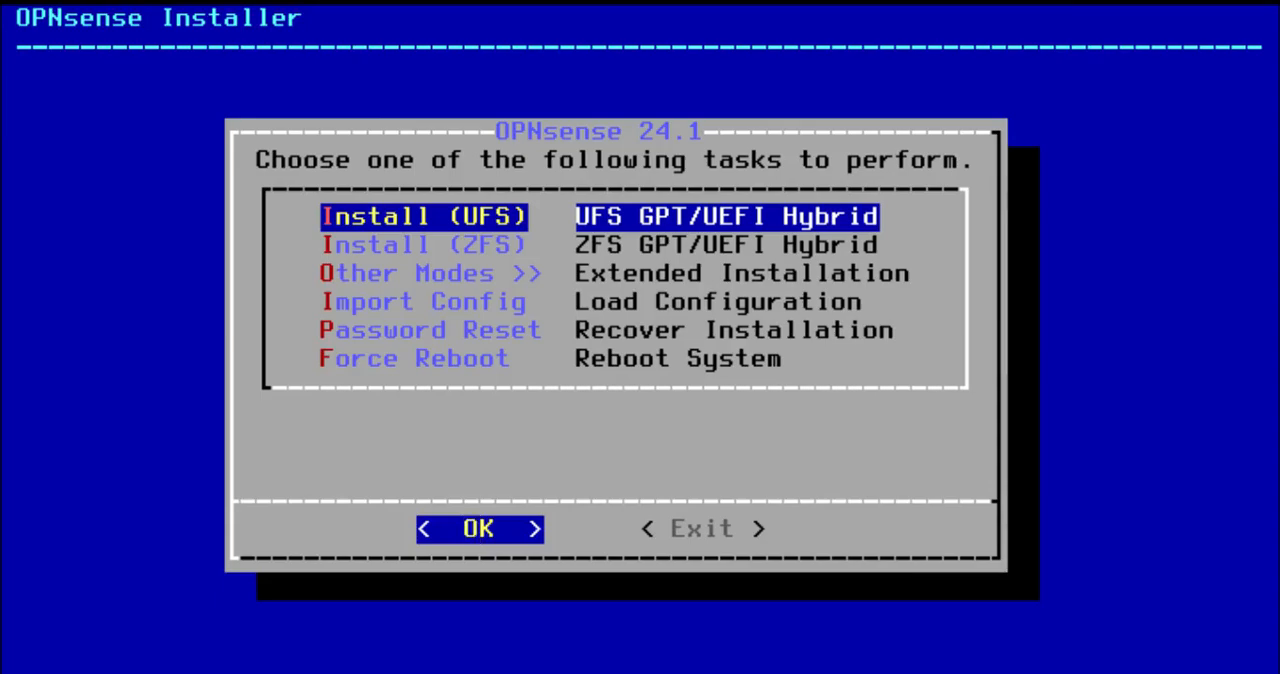
# Install OPNsense with UFS on the vtbd0 disk, confirm wiping it, and complete the install with a reboot
pyautogui.press('Return')
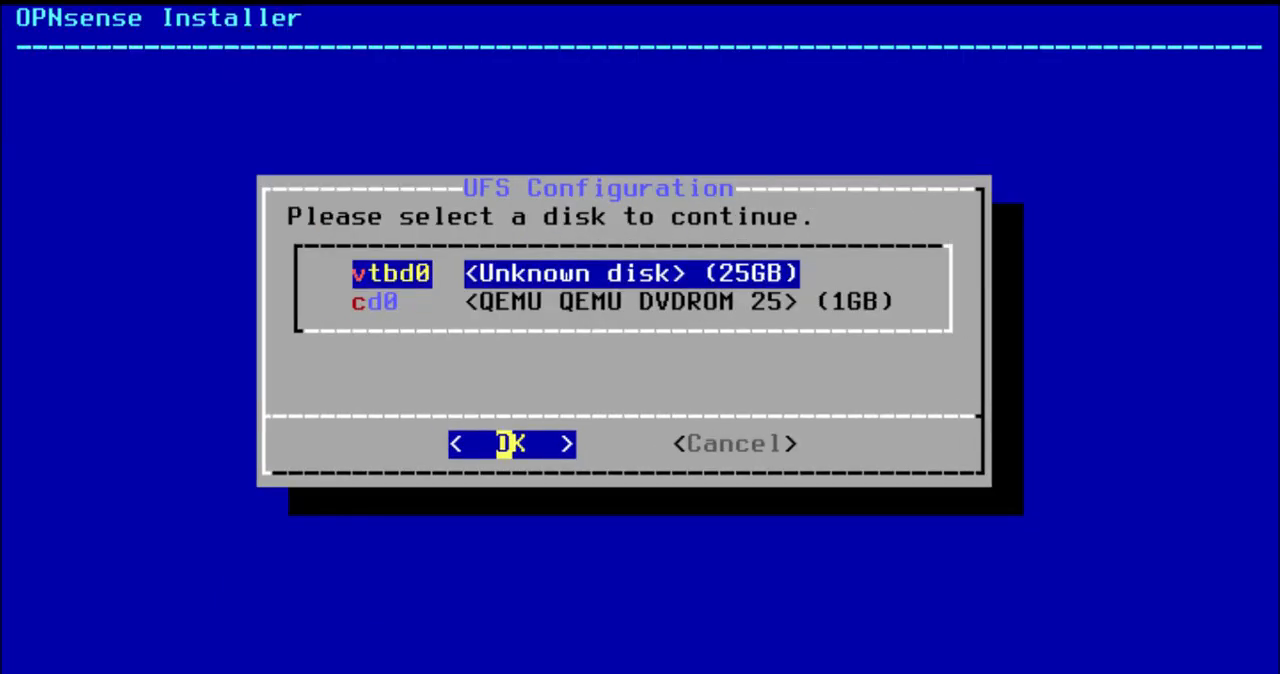
pyautogui.press('Return')
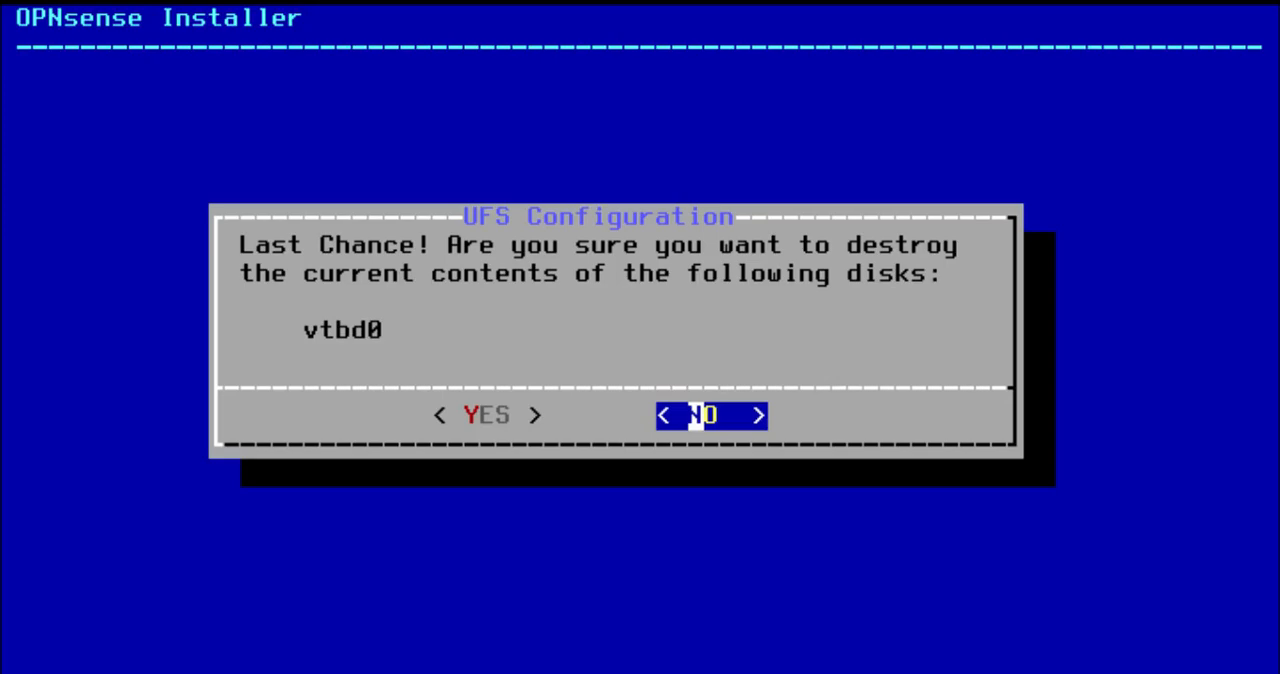
pyautogui.press('Left')
pyautogui.press('Return')
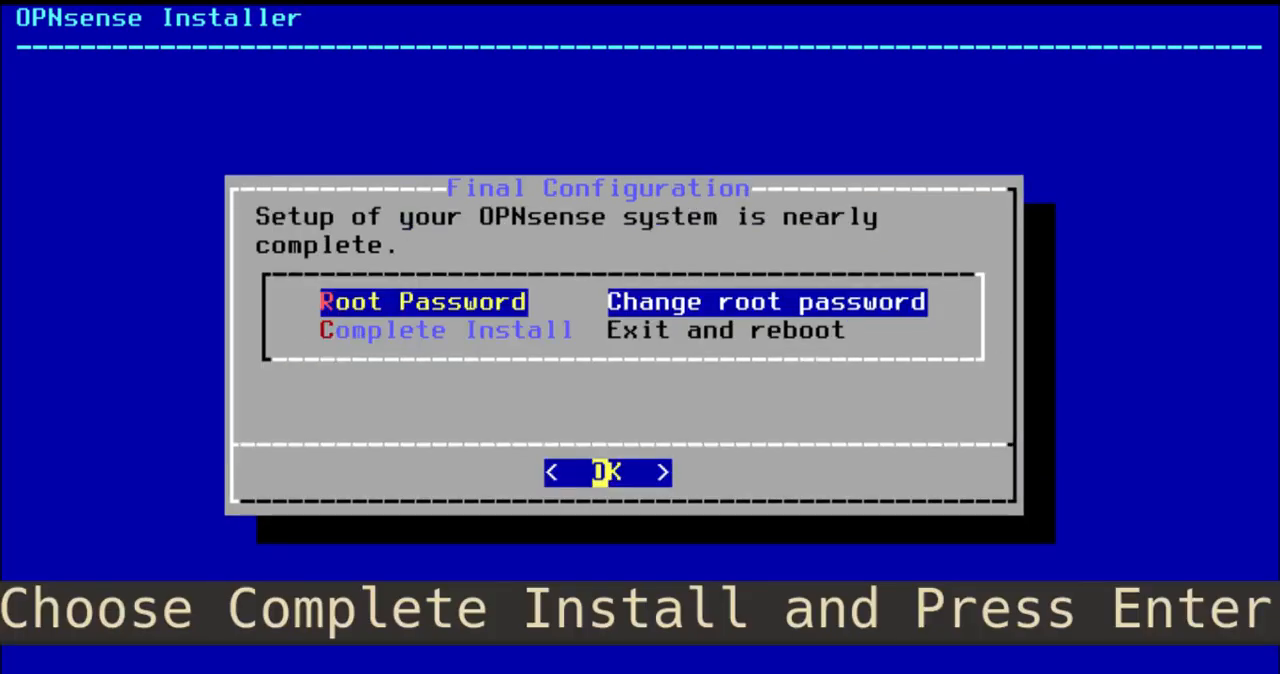
pyautogui.press('Down')
pyautogui.press('Return')
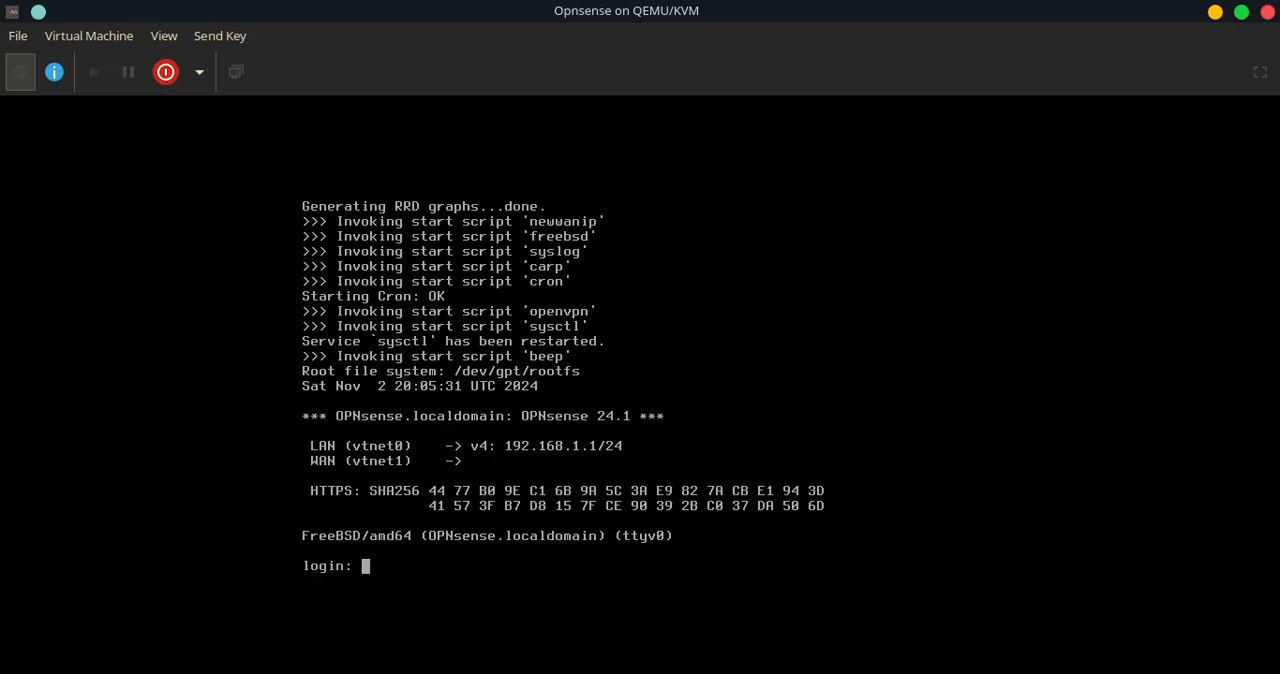
# Log in to the console as root with the root password
pyautogui.write('root')
pyautogui.press('Return')
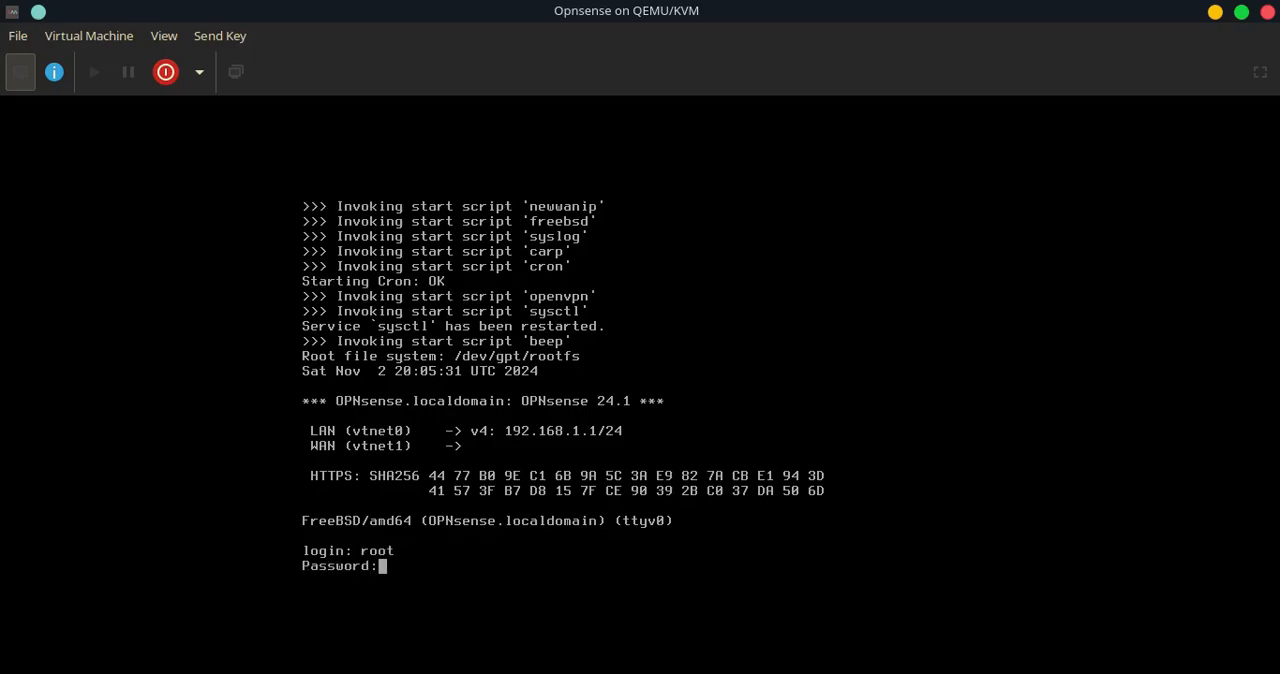
pyautogui.press('Return')
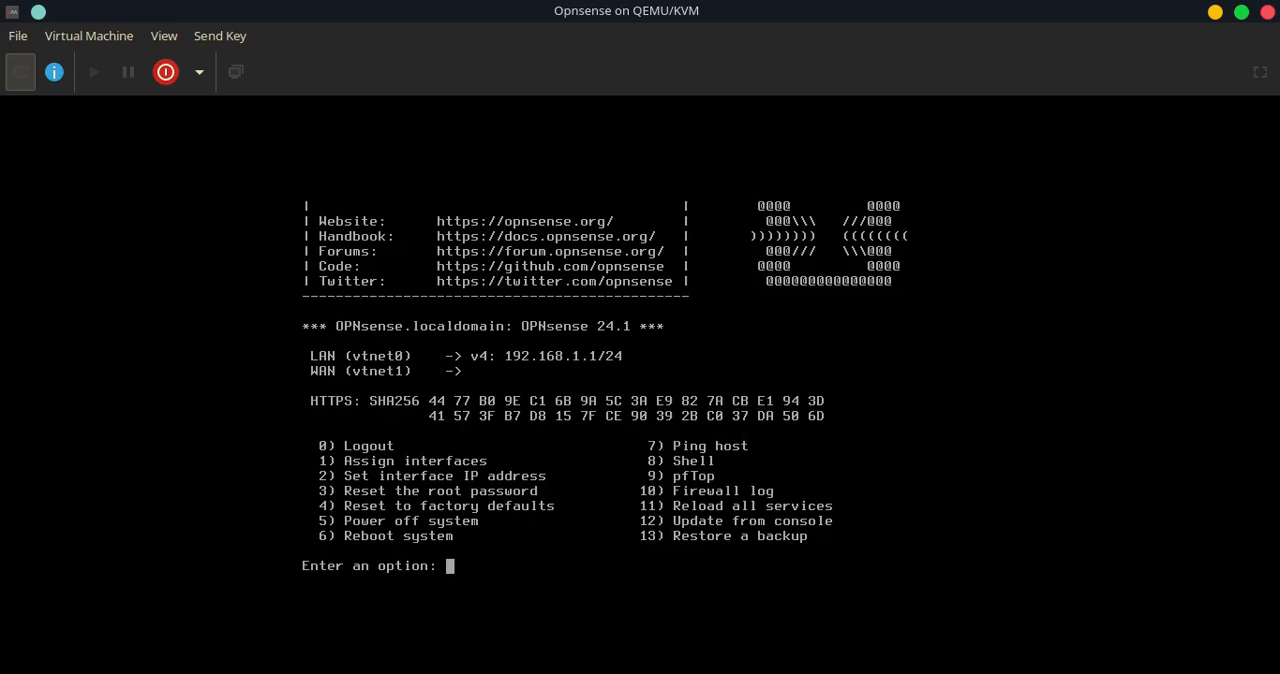
# Start assigning interfaces, declining to configure LAGGs and VLANs
pyautogui.write('1')
pyautogui.press('Return')
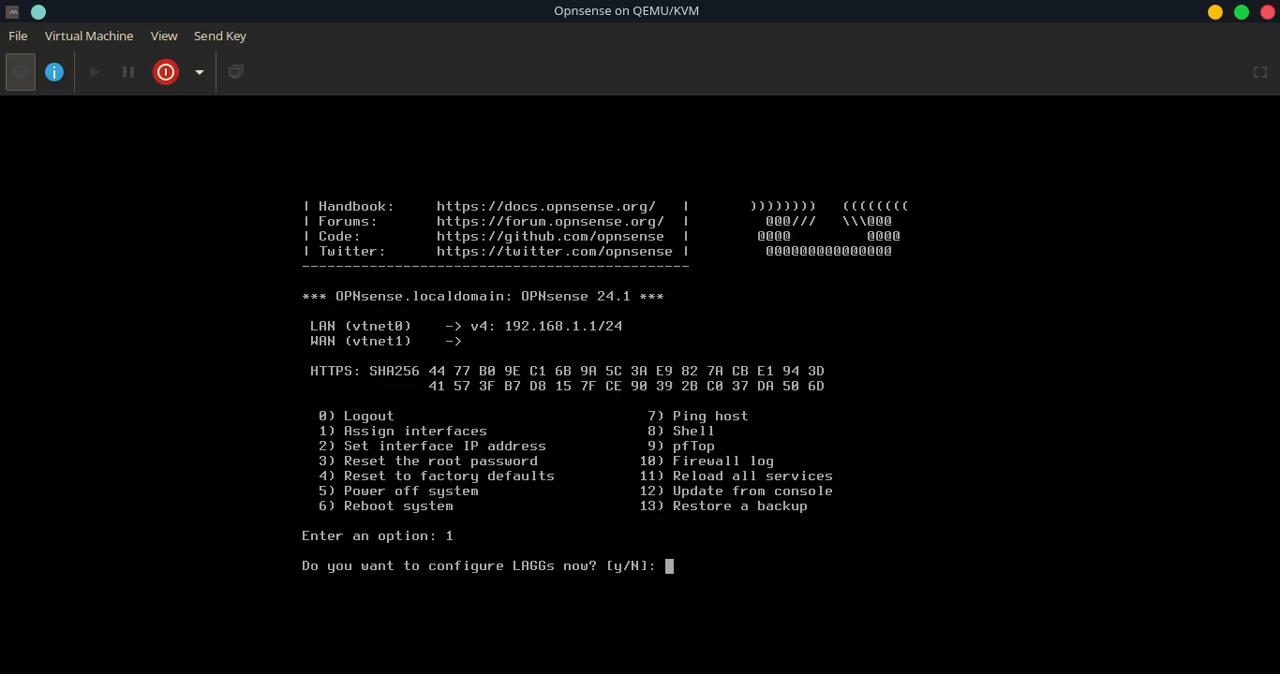
pyautogui.press('Return')
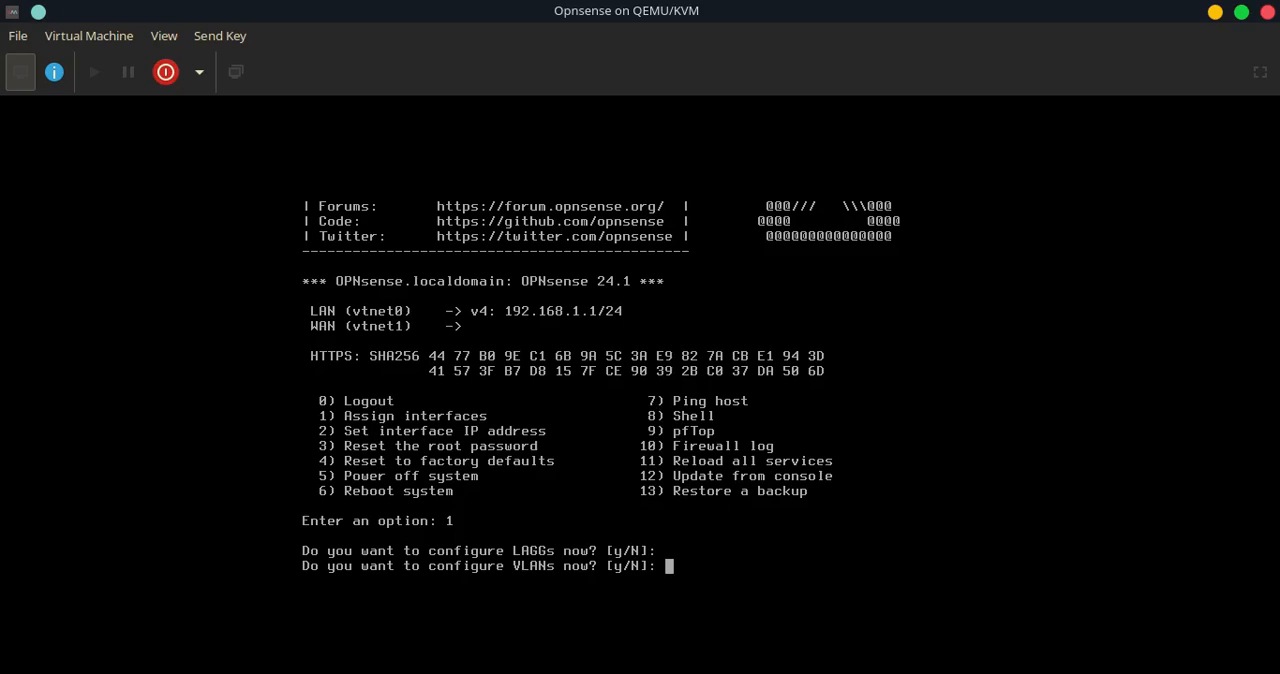
pyautogui.press('Return')
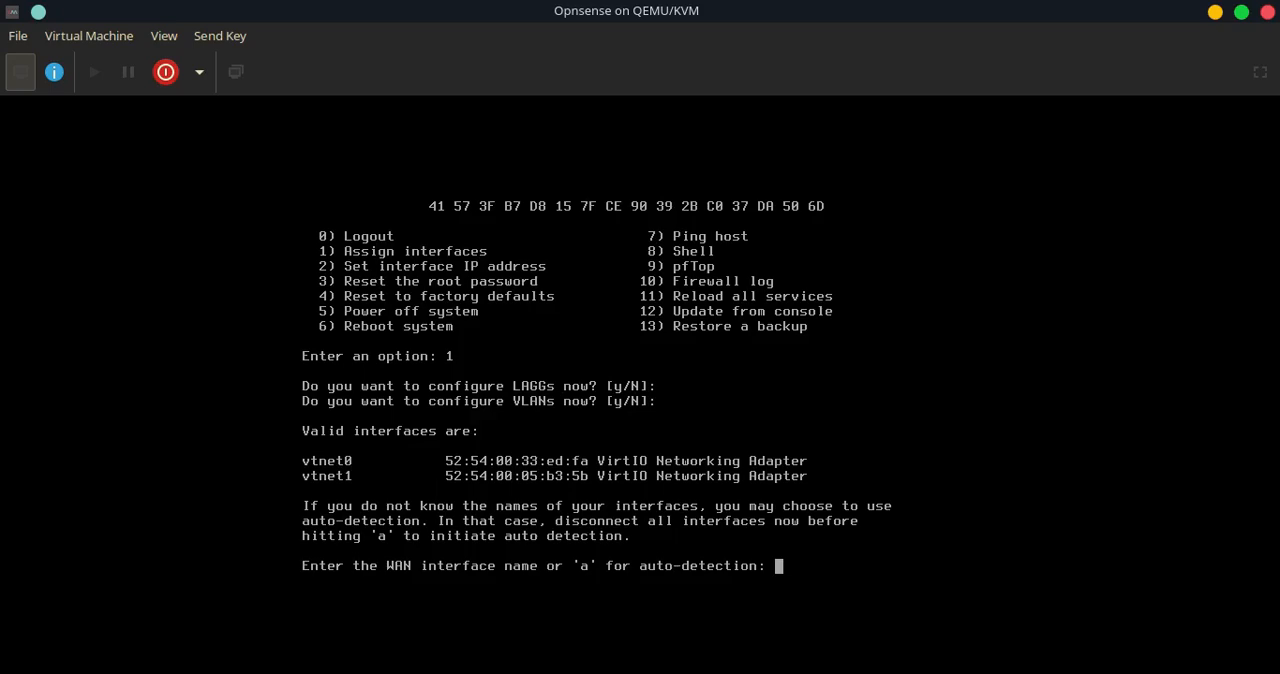
# Inspect the first NIC's network source and MAC address in the VM details, then return to the console
pyautogui.click(54, 72)
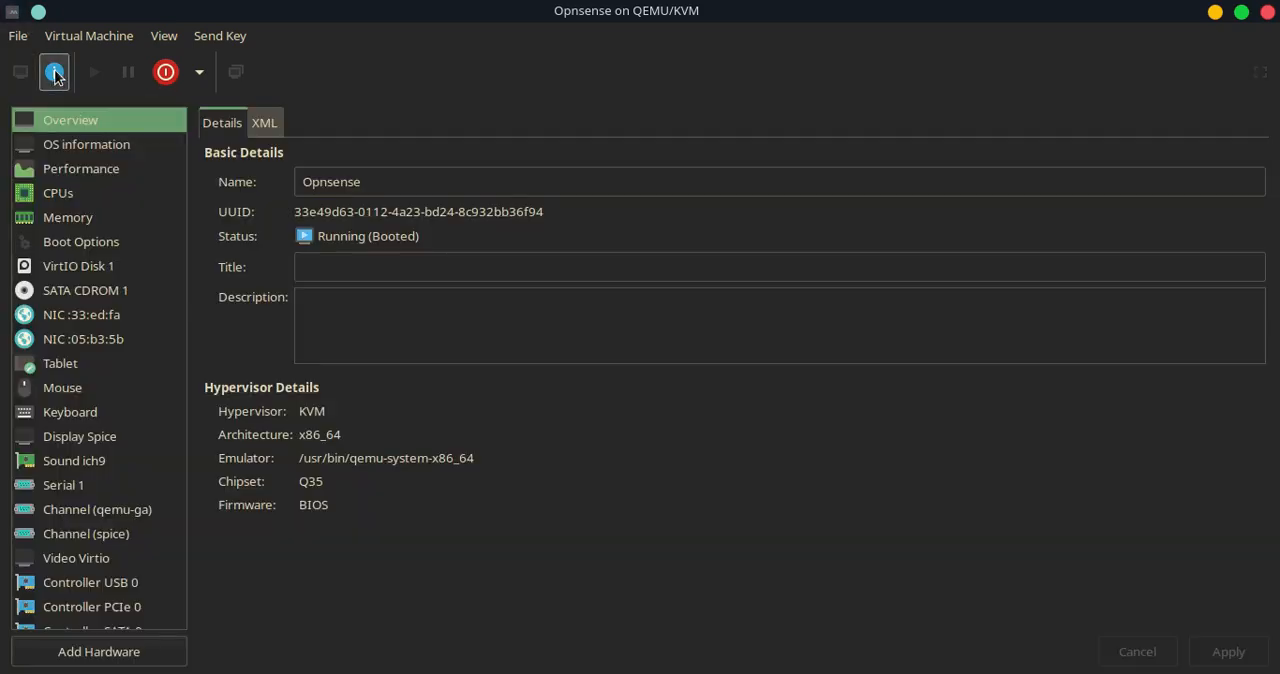
pyautogui.click(76, 318)
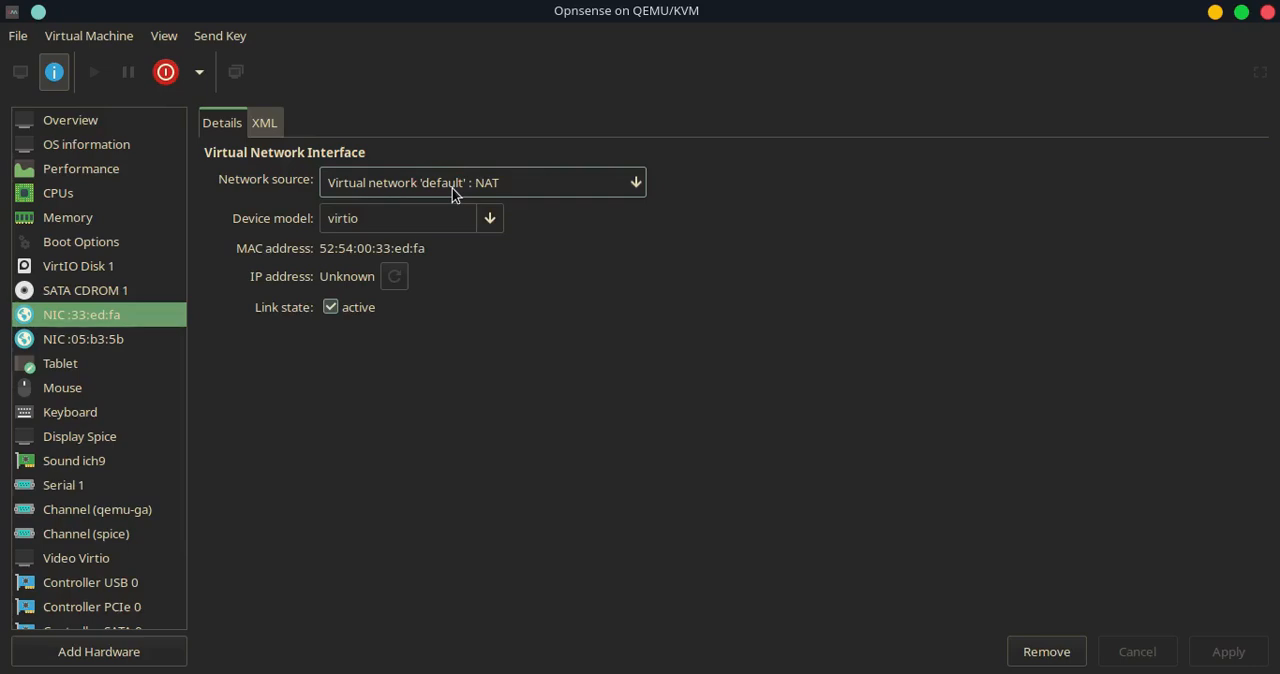
pyautogui.moveTo(393, 249); pyautogui.dragTo(435, 250)
pyautogui.click(335, 248)
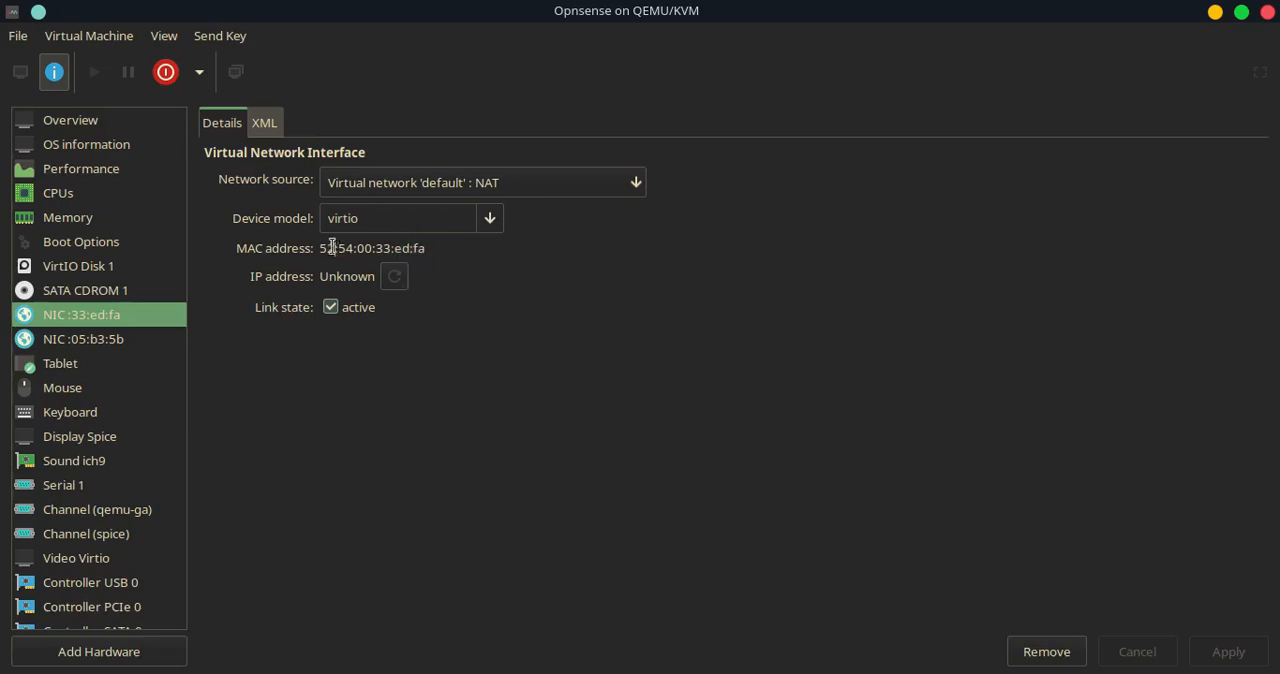
pyautogui.click(18, 68)
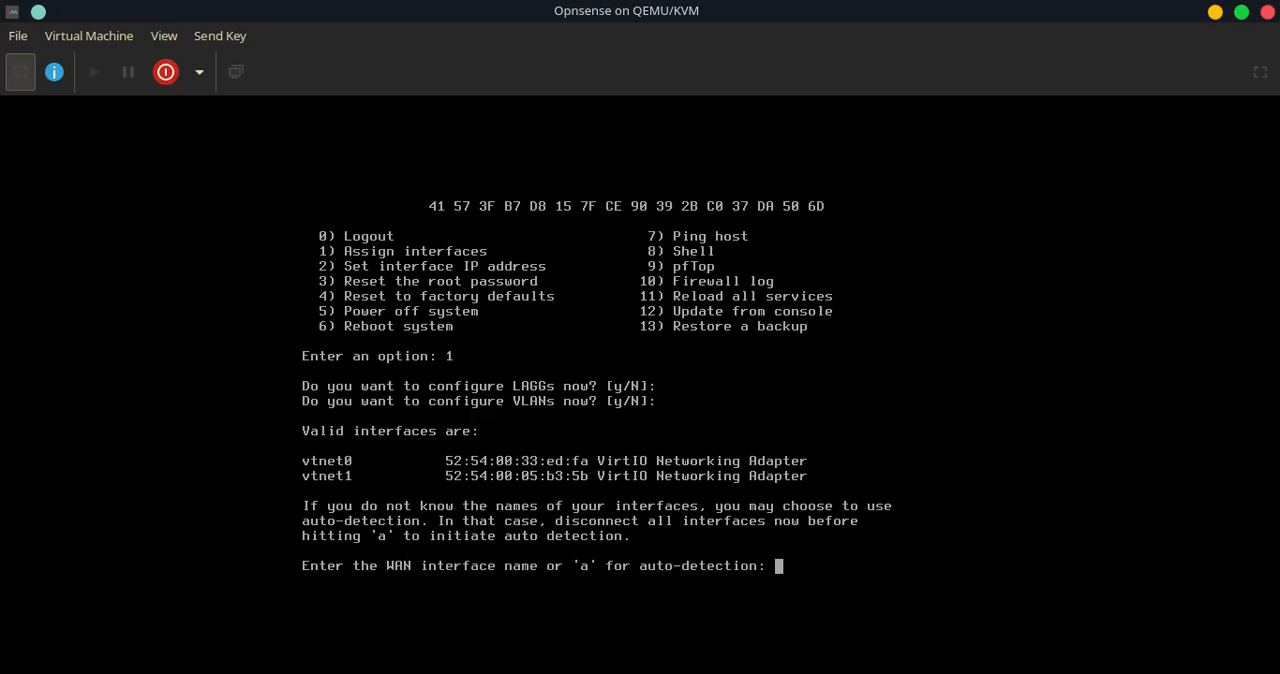
# Assign vtnet0 as the WAN interface and vtnet1 as the LAN interface
pyautogui.write('vtnet0')
pyautogui.press('Return')
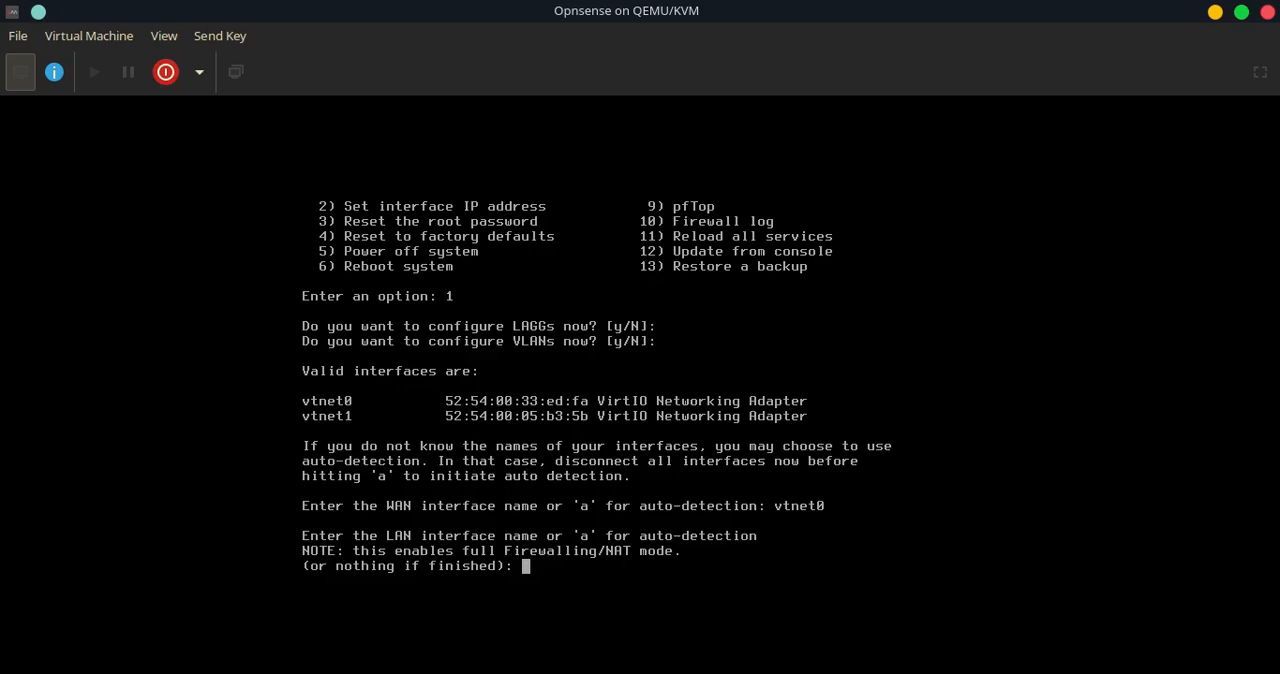
pyautogui.write('vt')
pyautogui.write('net')
pyautogui.press('BackSpace')
pyautogui.press('BackSpace')
pyautogui.write('et1')
pyautogui.press('Return')
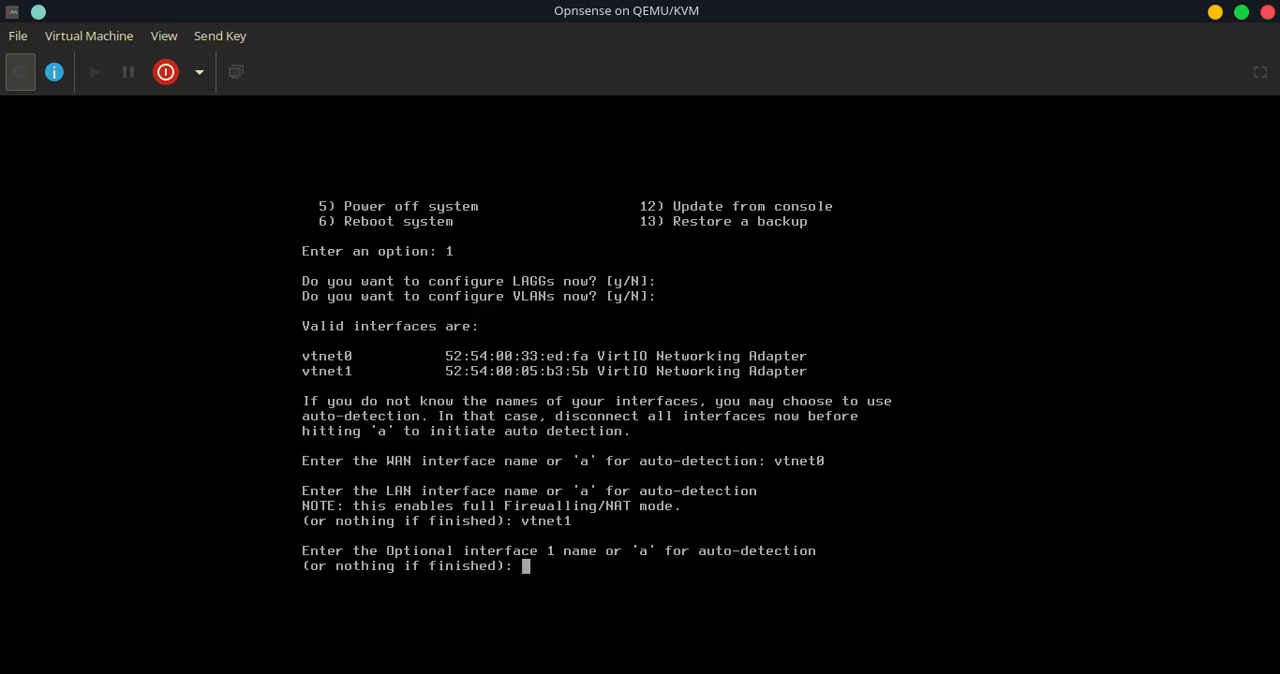
# Skip the optional interface and confirm the interface assignment with y
pyautogui.press('Return')
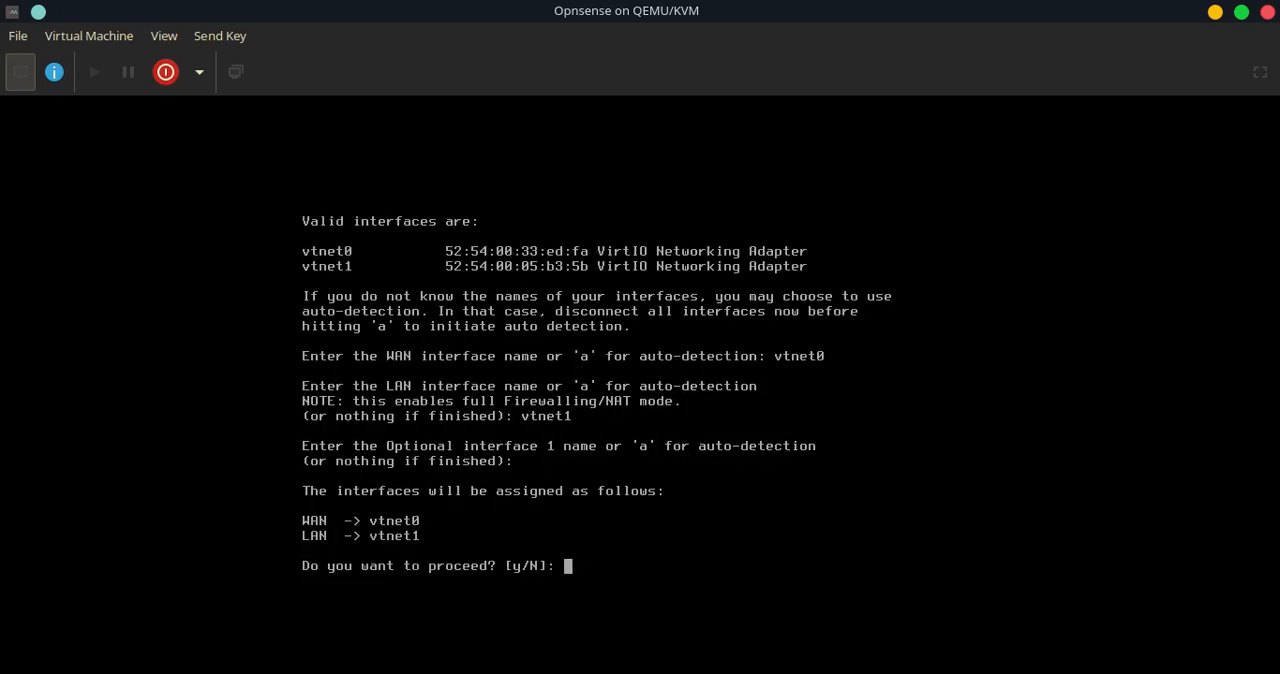
pyautogui.write('y')
pyautogui.press('Return')
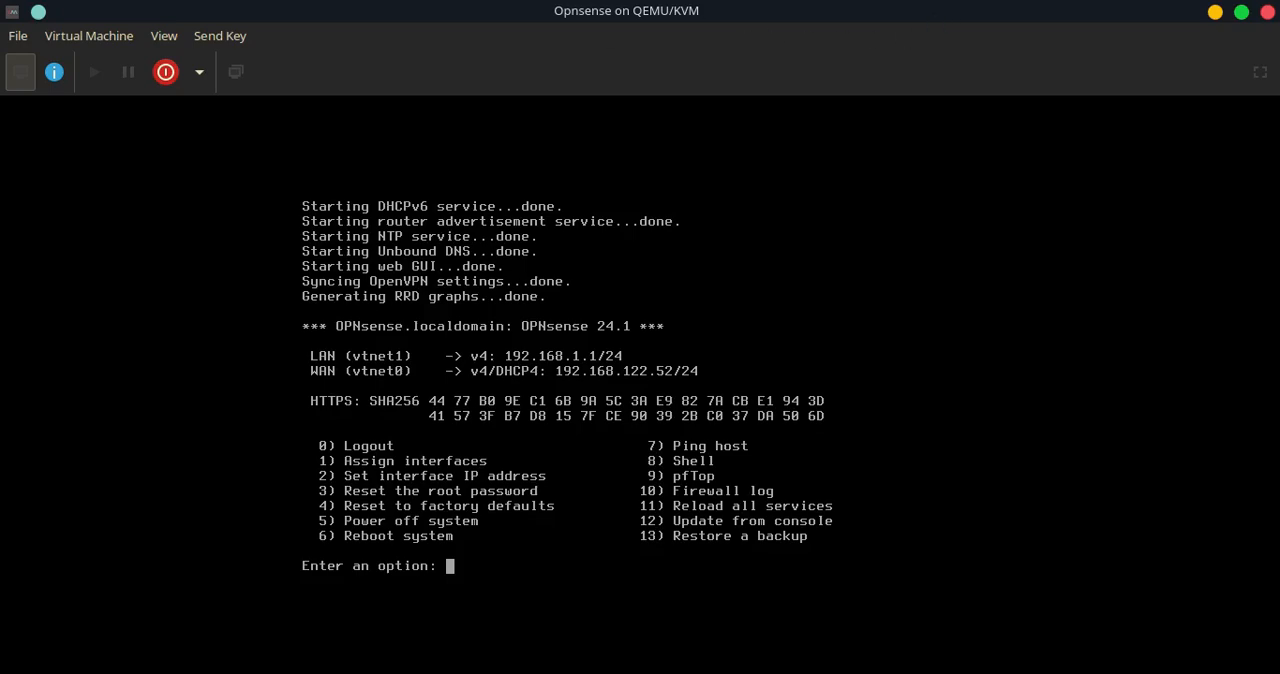
# Check the my-local virtual network's IPv4 configuration in the connection details, then return to the VM console
pyautogui.hotkey('alt', 'Tab')
pyautogui.click(61, 38)
pyautogui.click(74, 69)
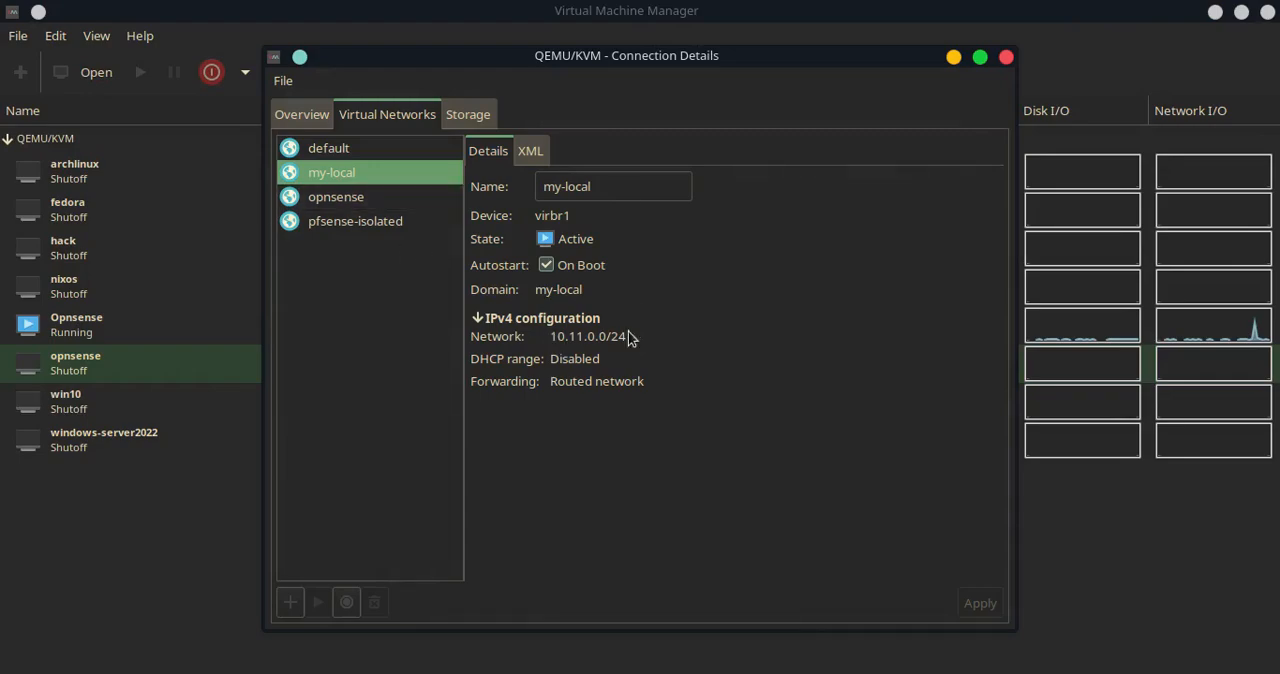
pyautogui.click(1006, 56)
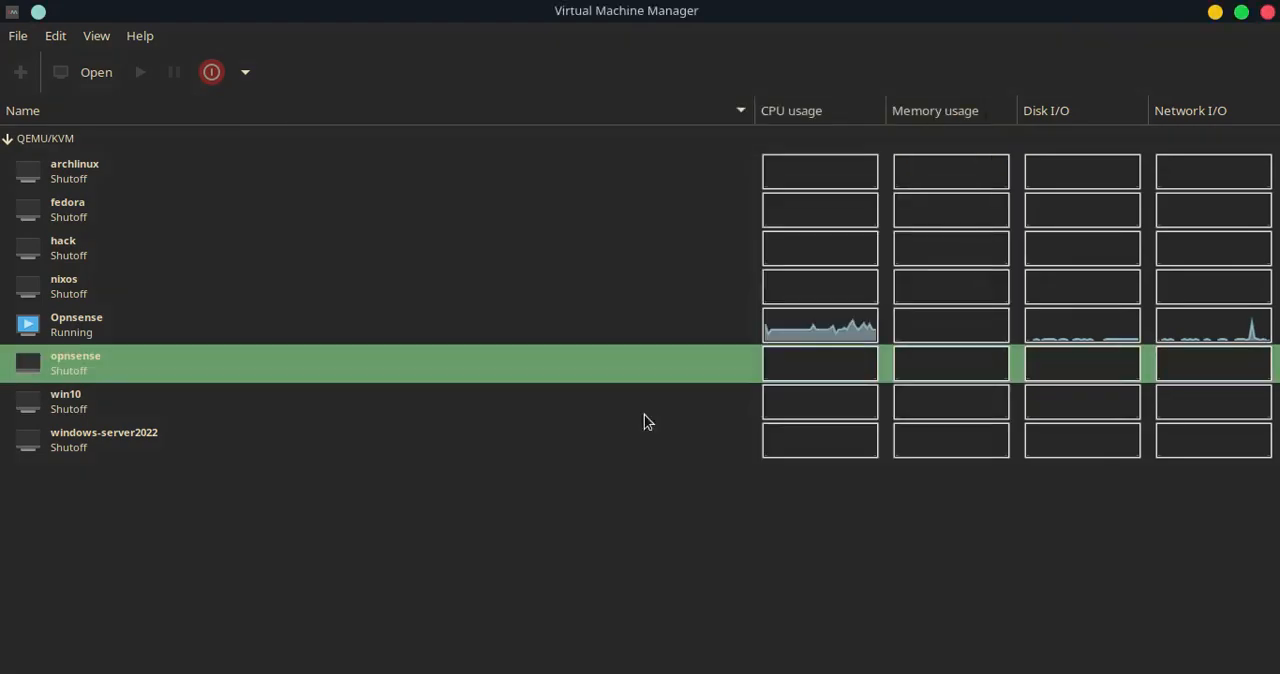
pyautogui.hotkey('alt', 'Tab')
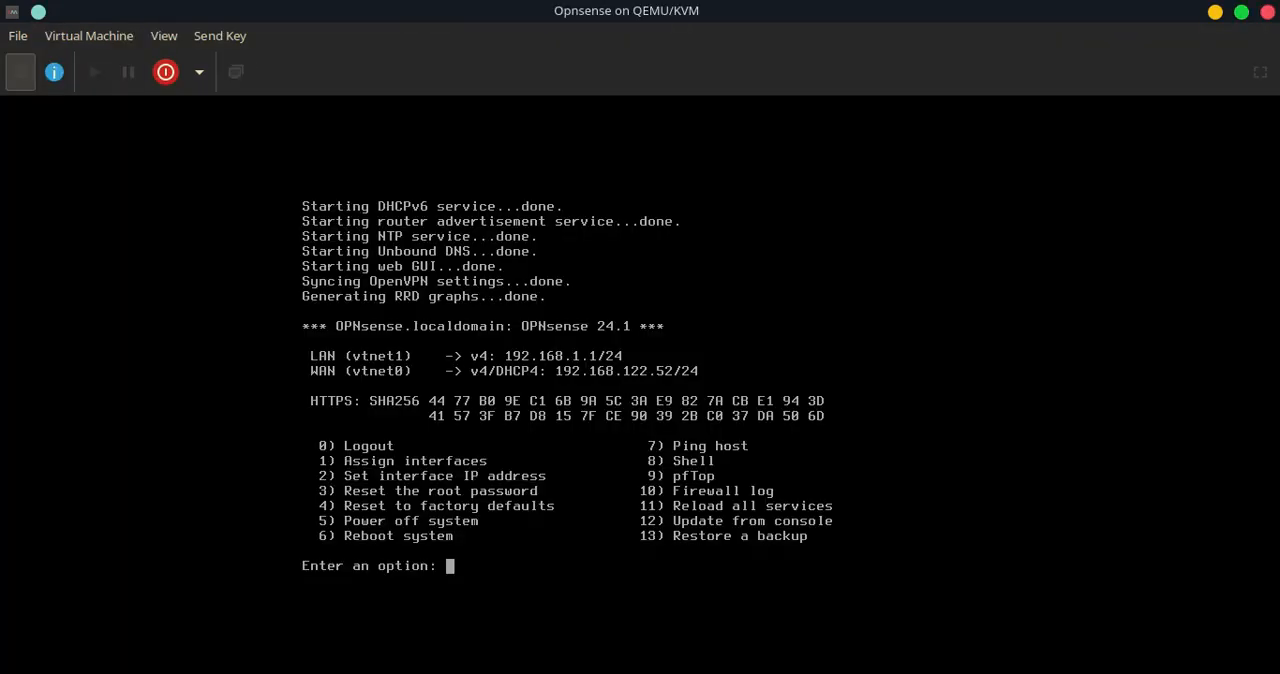
# Start setting the LAN interface's IP address, declining DHCP for IPv4
pyautogui.write('2')
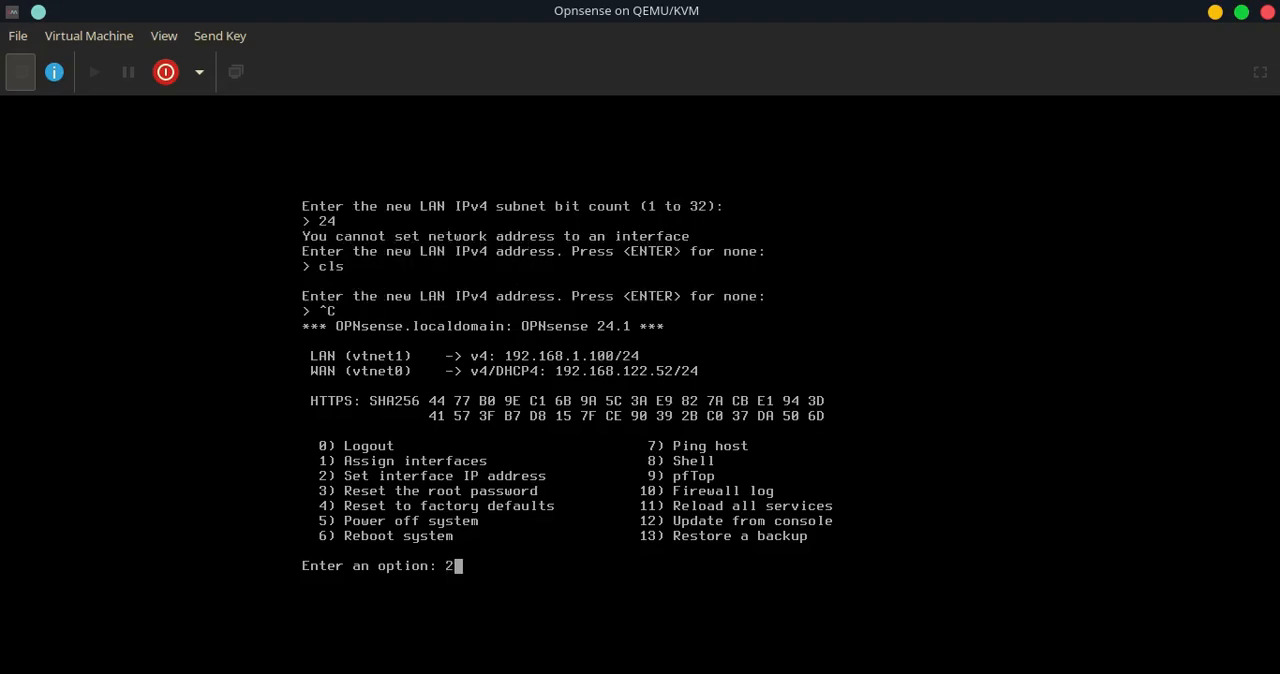
pyautogui.press('Return')
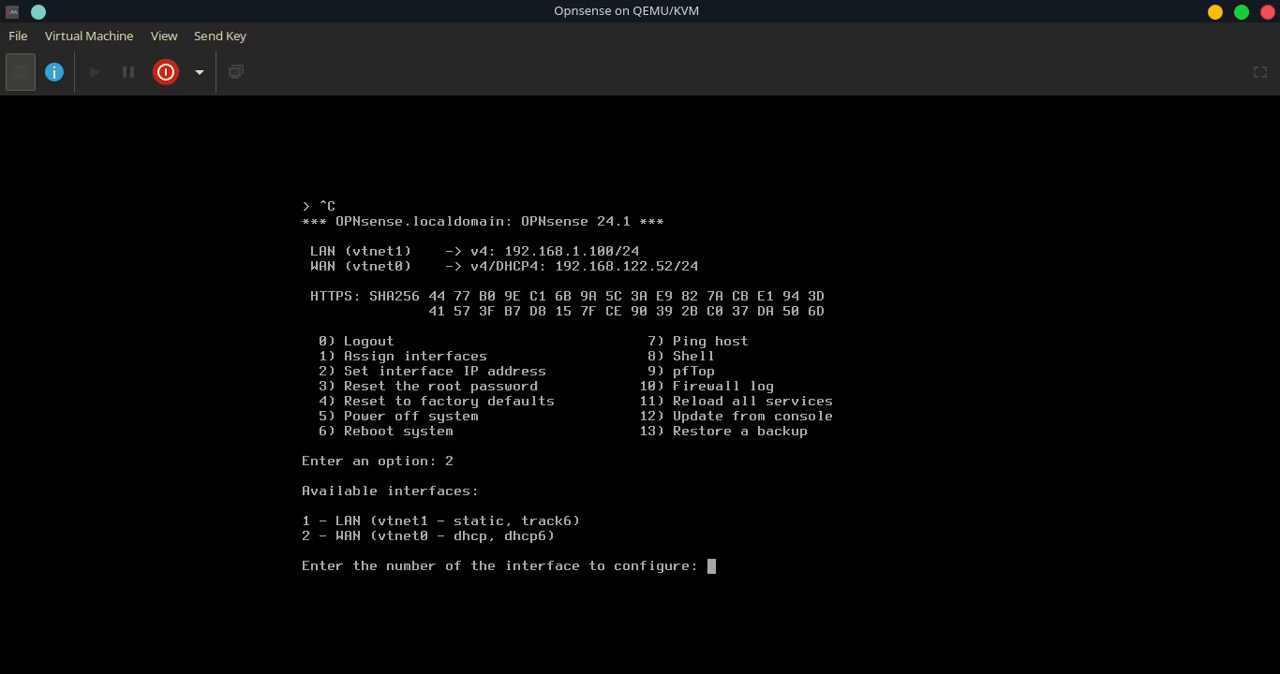
pyautogui.write('1')
pyautogui.press('Return')
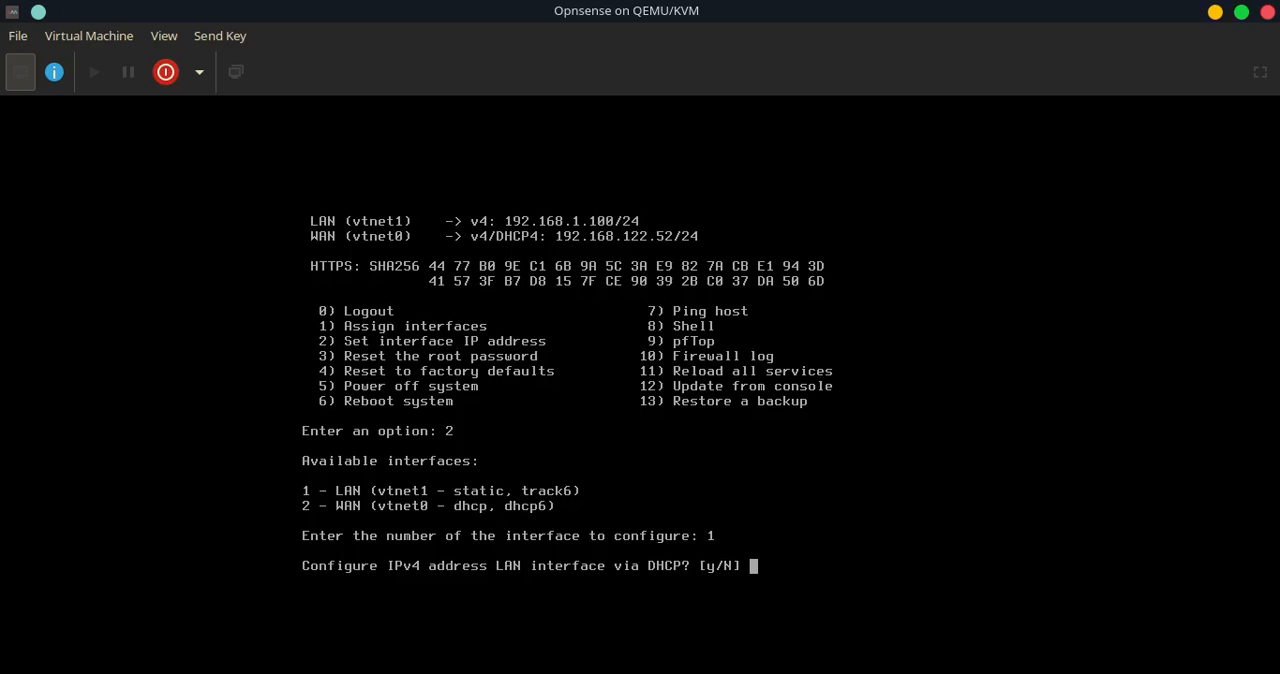
pyautogui.press('Return')
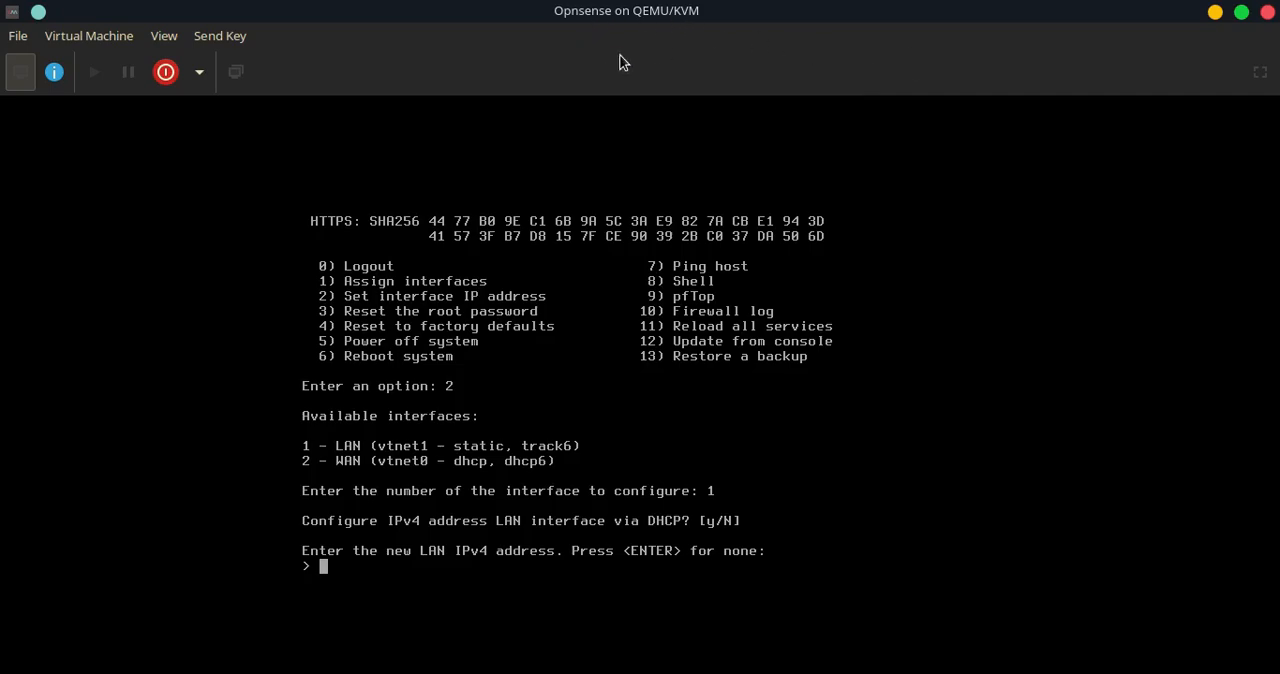
# Switch to the terminal and run ip r to examine the virbr1 route's subnet and source address
pyautogui.hotkey('alt', 'Tab')
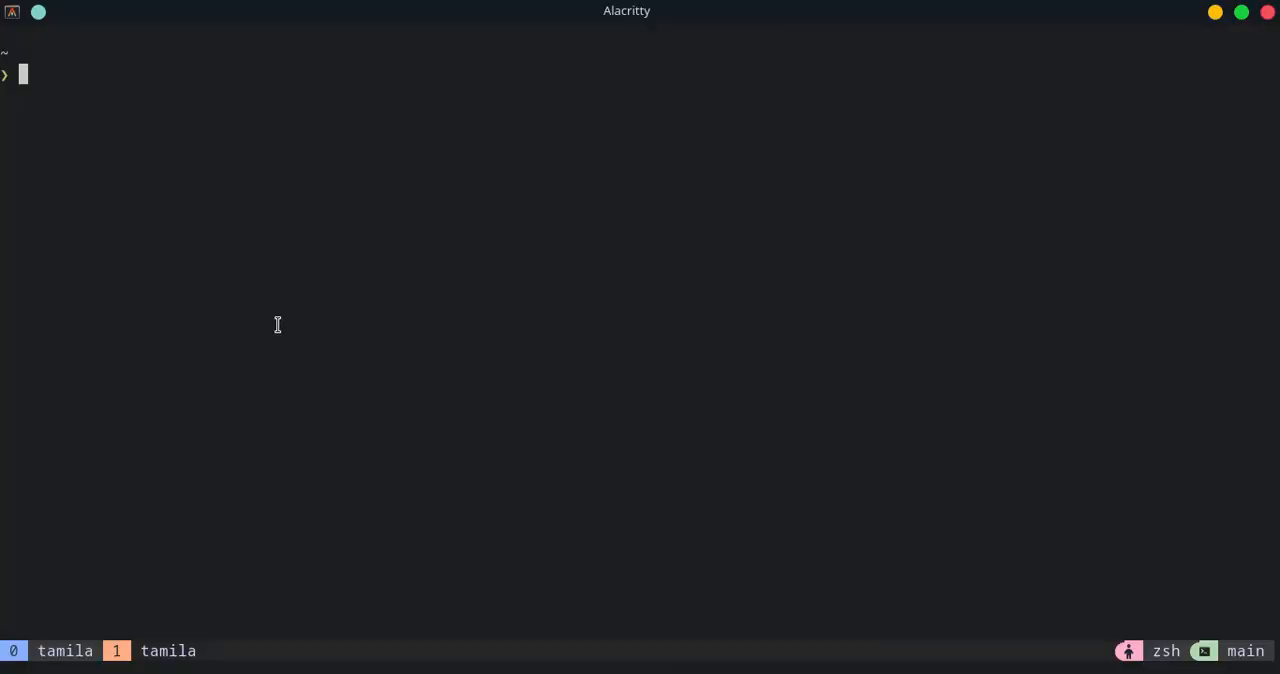
pyautogui.write('ip')
pyautogui.write('r')
pyautogui.press('Return')
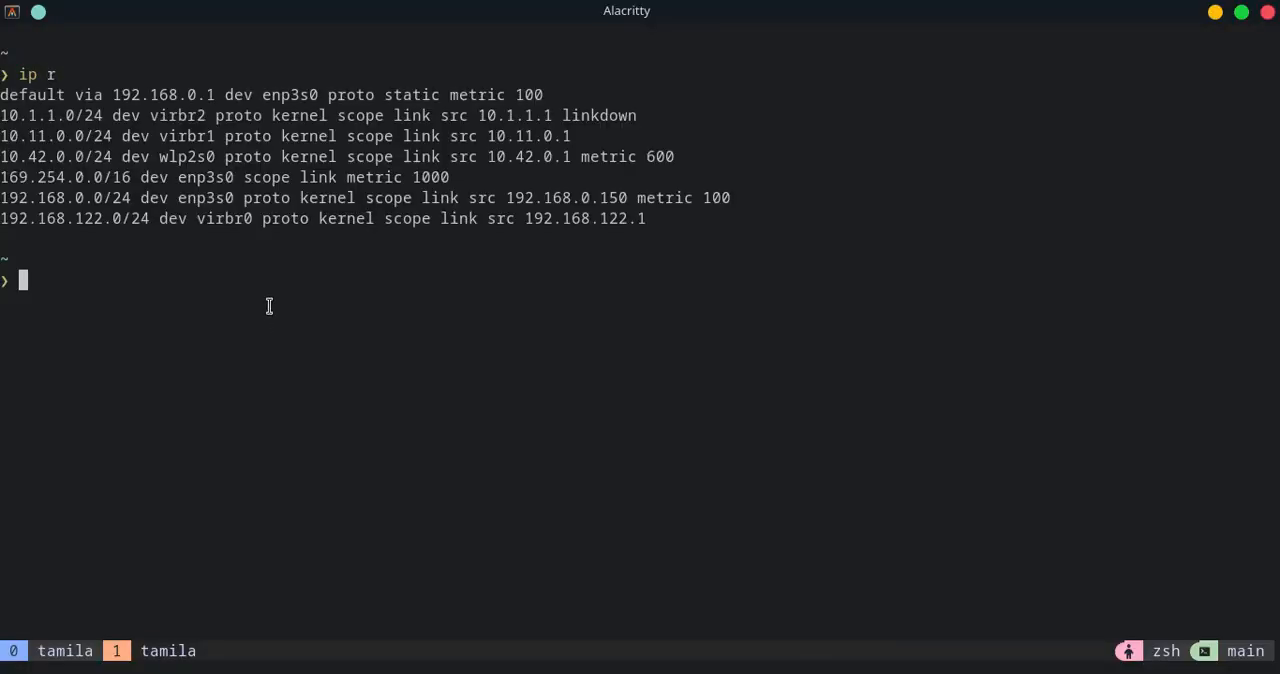
pyautogui.moveTo(2, 136); pyautogui.dragTo(114, 136)
pyautogui.click(2, 140)
pyautogui.moveTo(2, 140); pyautogui.dragTo(114, 140)
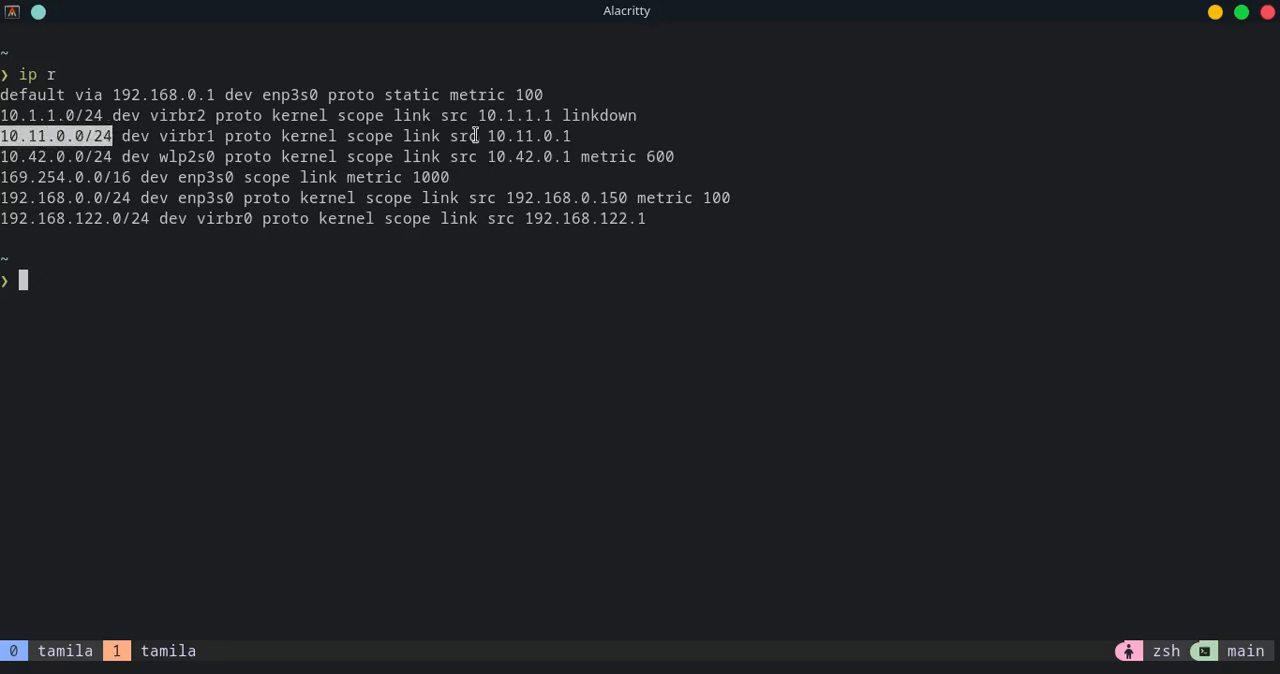
pyautogui.moveTo(488, 137)
pyautogui.mouseDown()
pyautogui.moveTo(572, 139)
pyautogui.moveTo(468, 143)
pyautogui.mouseUp()
pyautogui.click(586, 138)
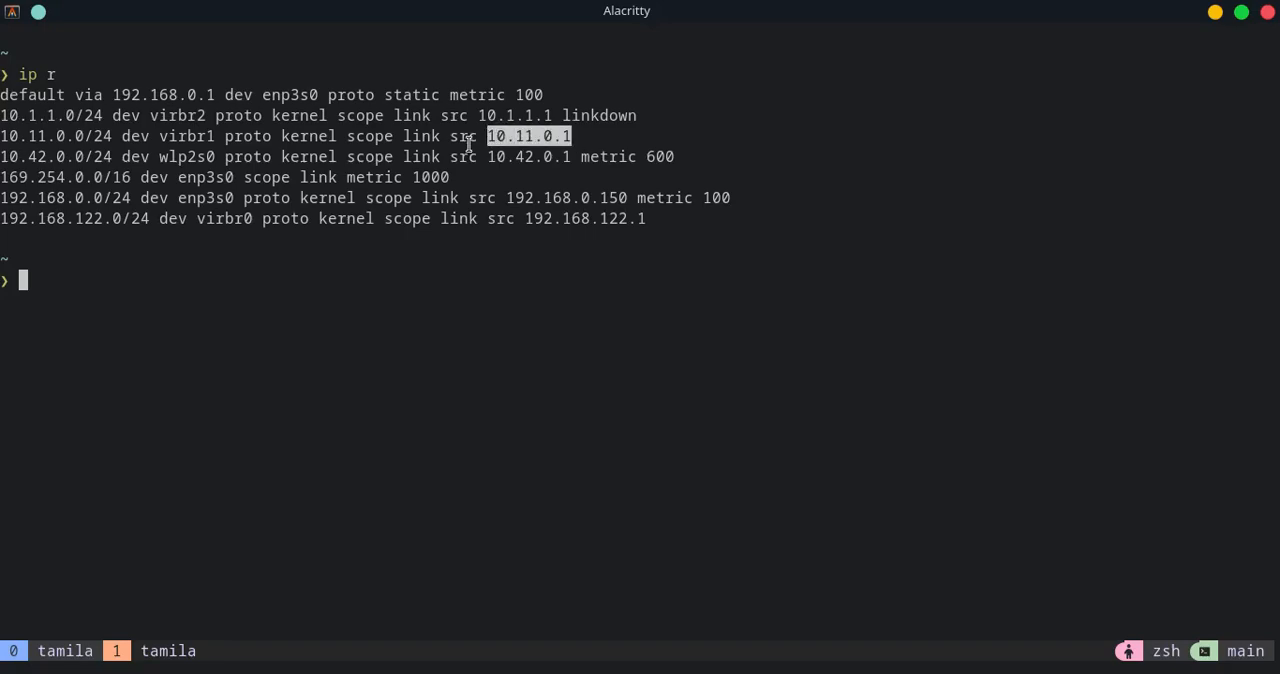
pyautogui.click(489, 137)
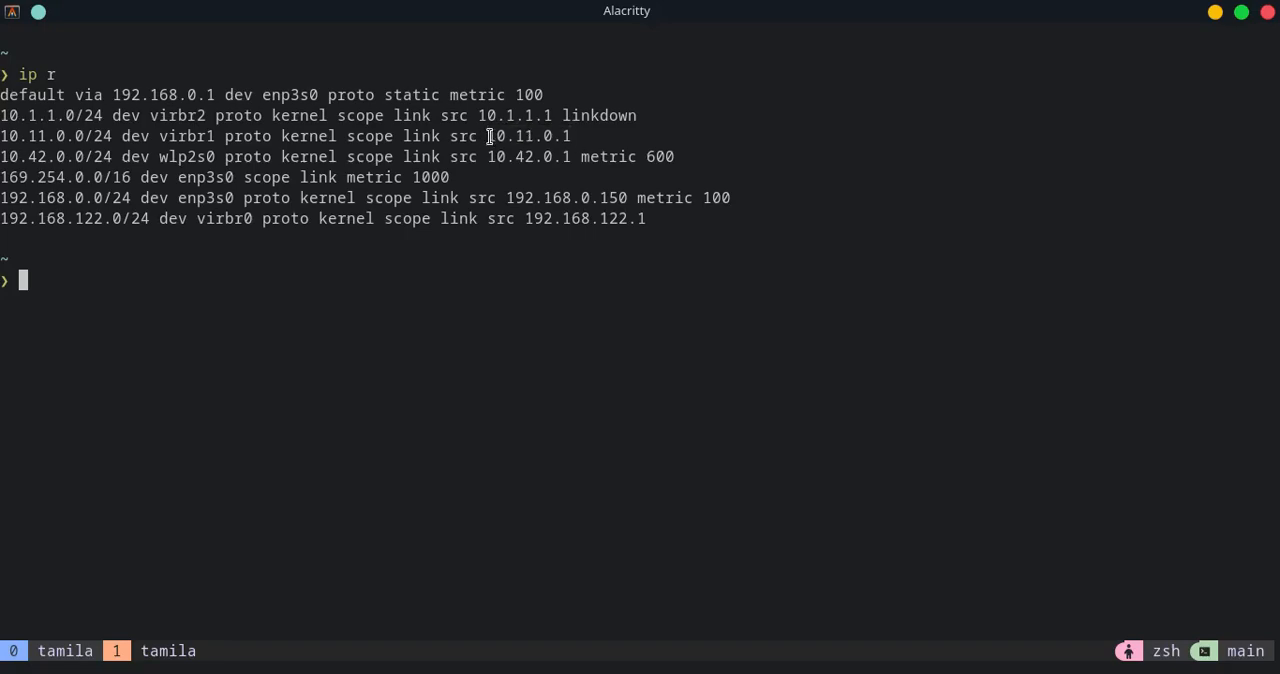
pyautogui.moveTo(489, 137); pyautogui.dragTo(574, 137)
pyautogui.click(584, 140)
pyautogui.moveTo(3, 139); pyautogui.dragTo(90, 144)
# Set the LAN IPv4 address to 10.11.0.2 with a 24-bit subnet and no upstream gateway
pyautogui.hotkey('alt', 'Tab')
pyautogui.write('1')
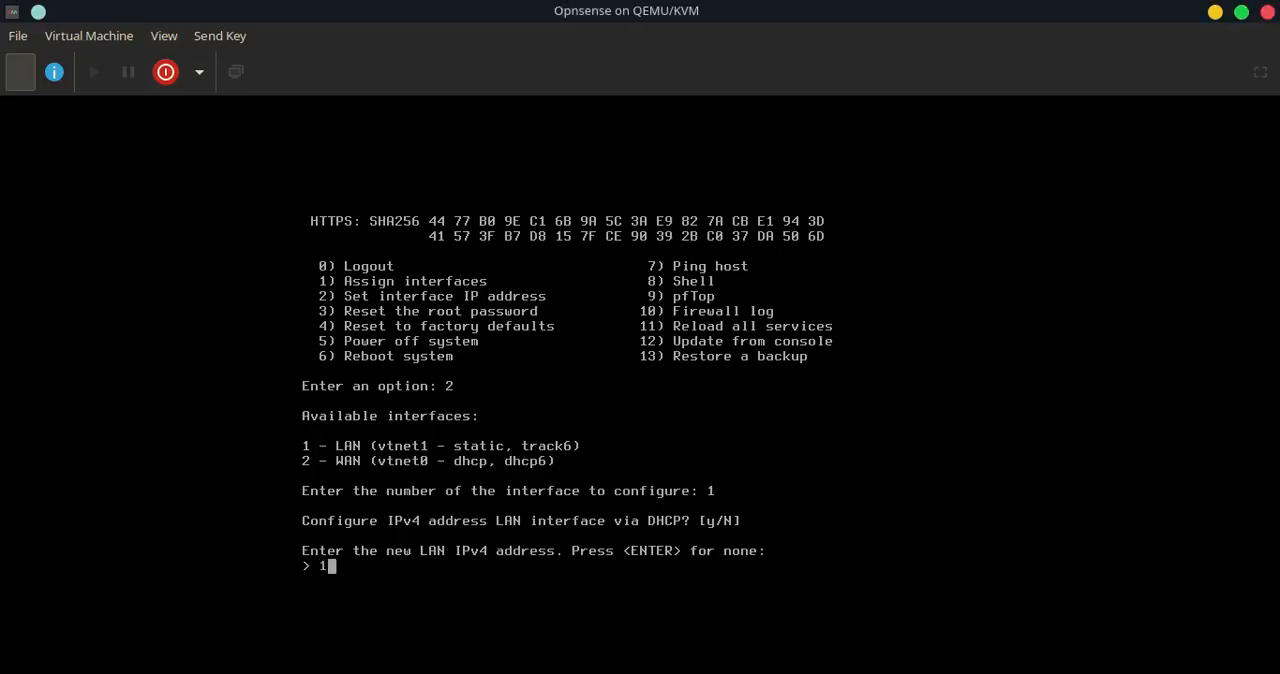
pyautogui.write('0.11.0.2')
pyautogui.press('Return')
pyautogui.write('24')
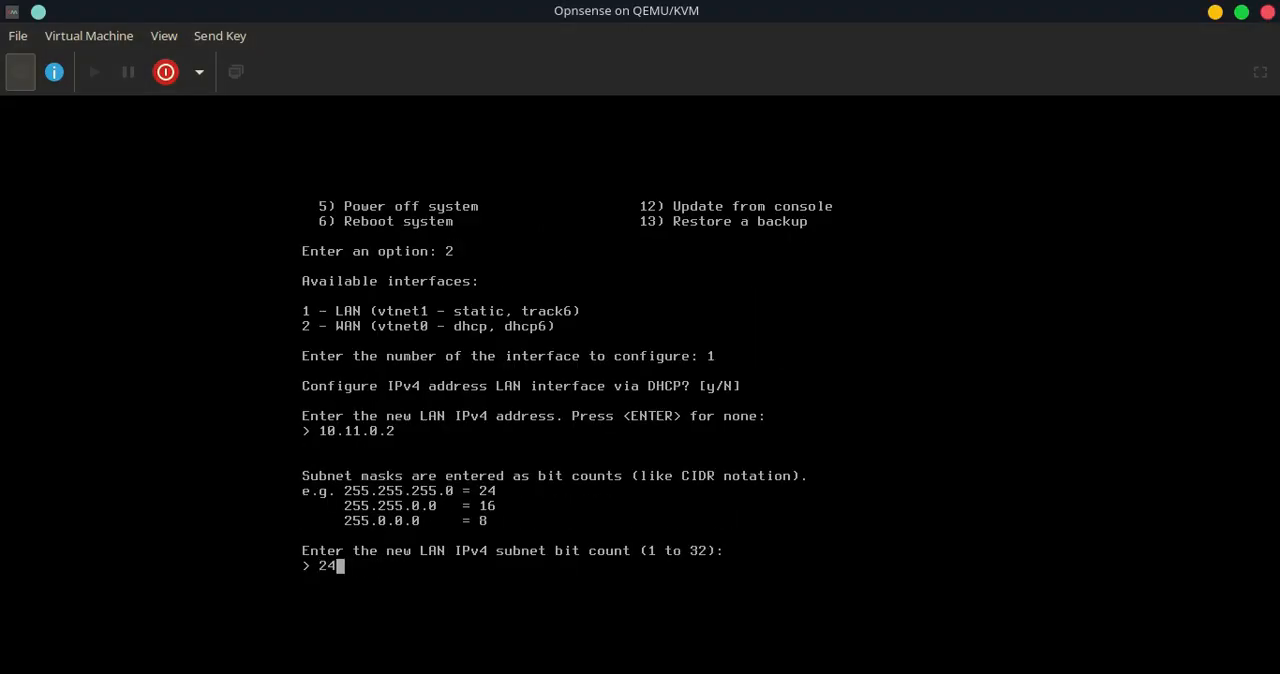
pyautogui.press('Return')
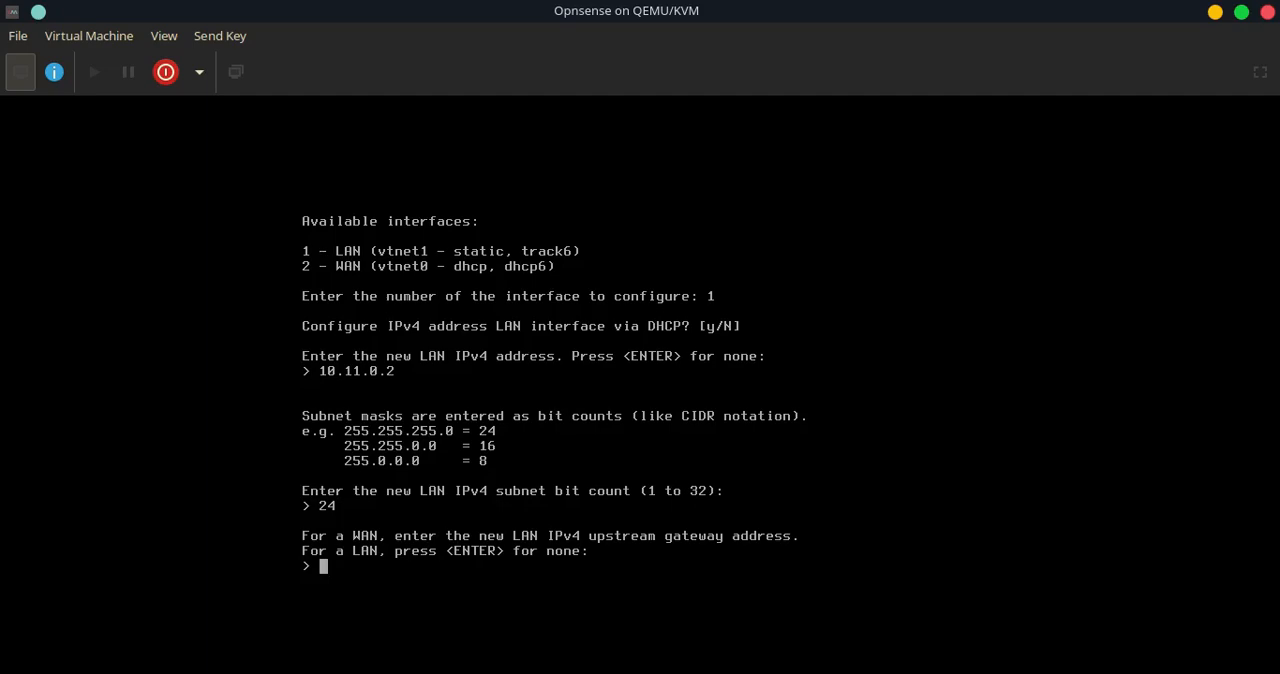
pyautogui.press('Return')
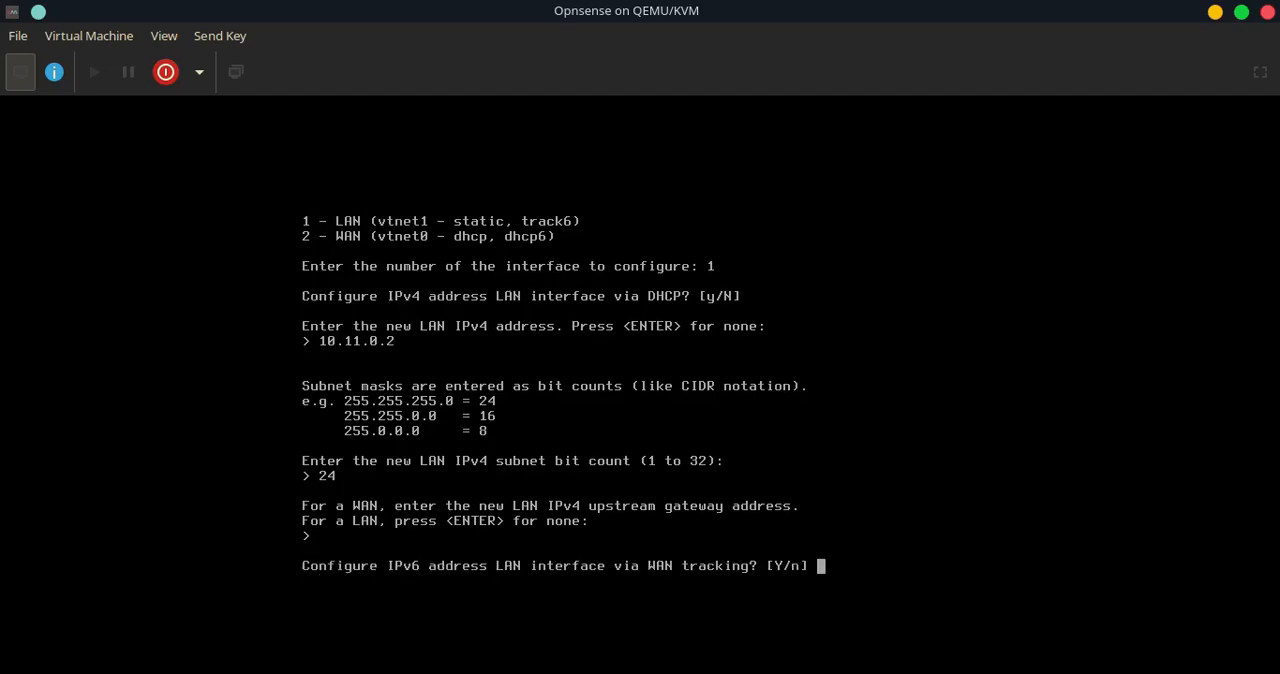
# Skip IPv6 for the LAN, declining WAN tracking and DHCP6 and leaving the IPv6 address empty
pyautogui.write('n')
pyautogui.press('Return')
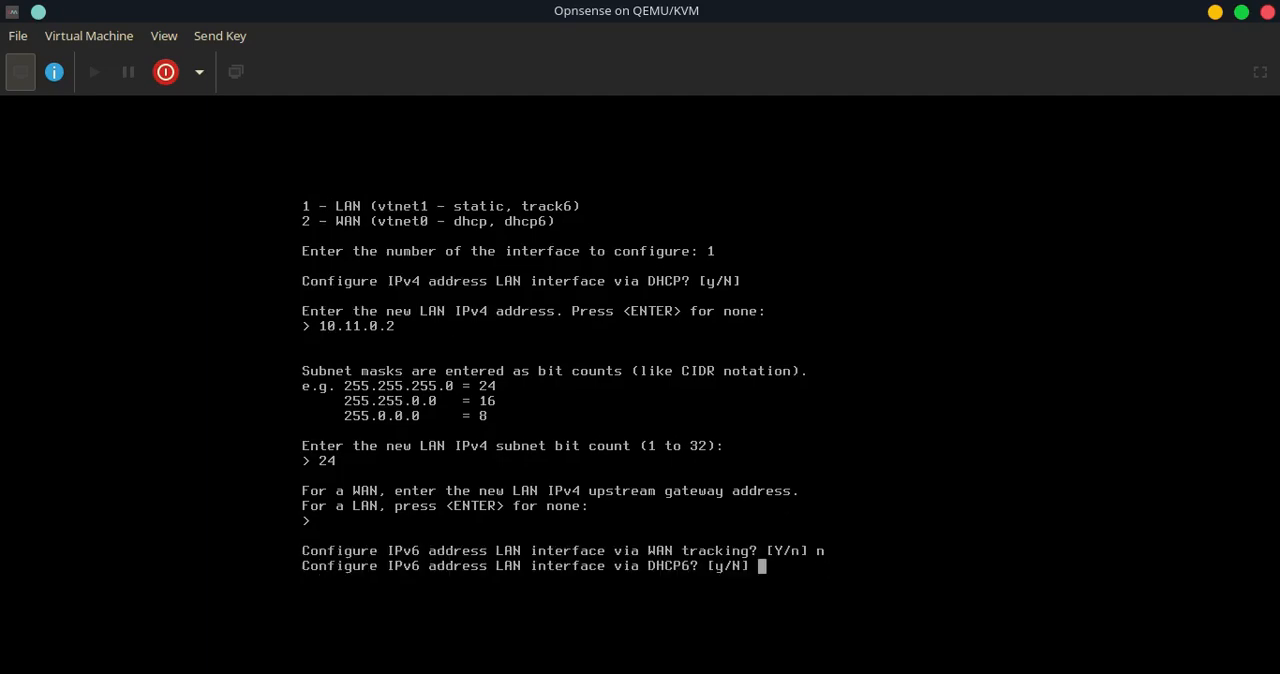
pyautogui.press('Return')
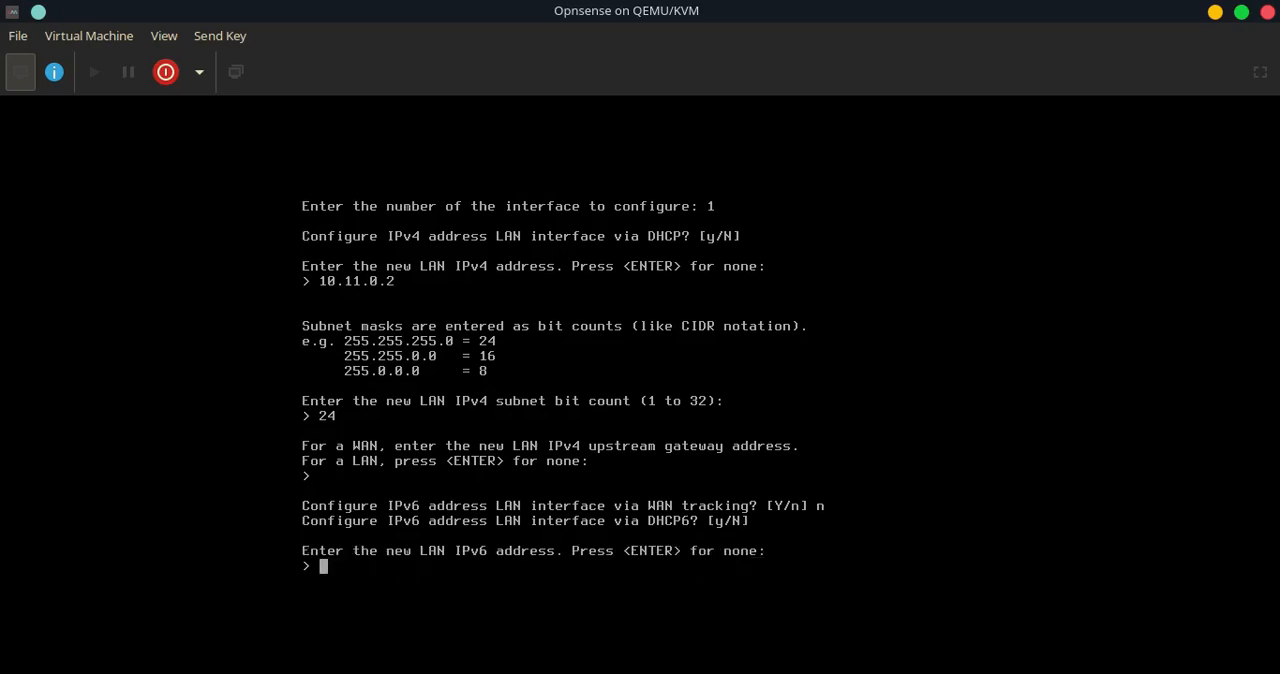
pyautogui.press('Return')
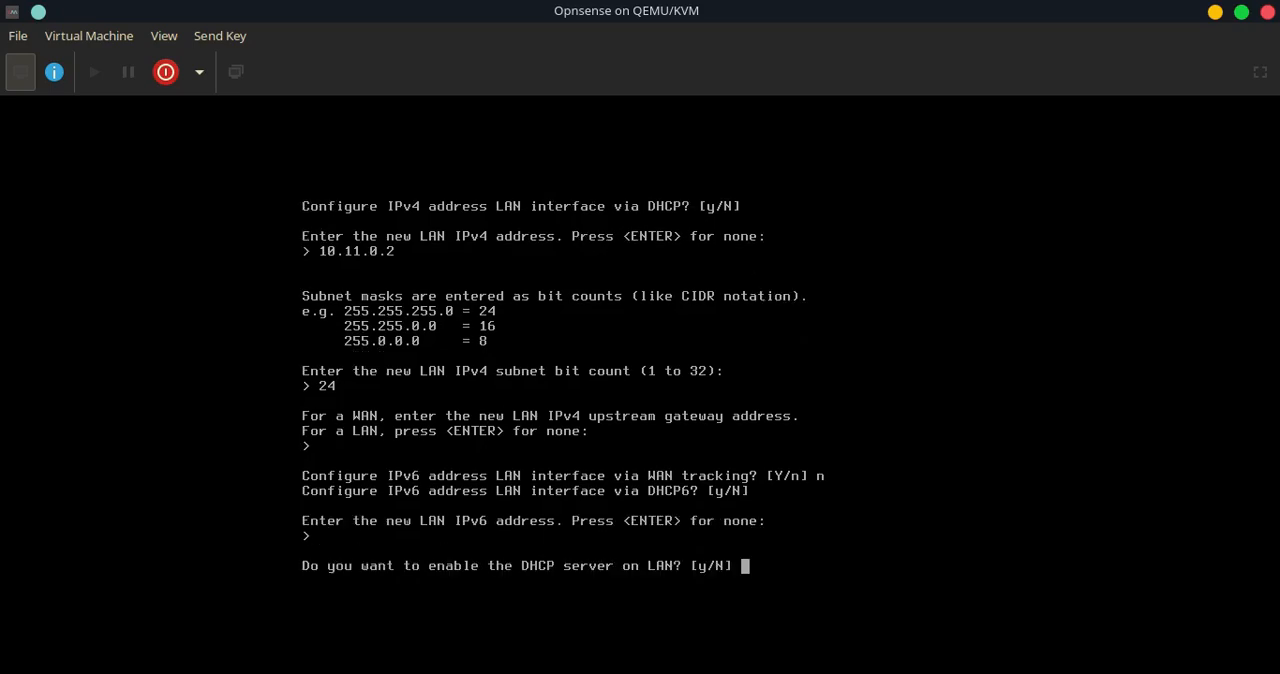
# Enable the DHCP server on LAN with a client range from 10.11.0.3 to 10.11.0.250
pyautogui.write('y')
pyautogui.press('Return')
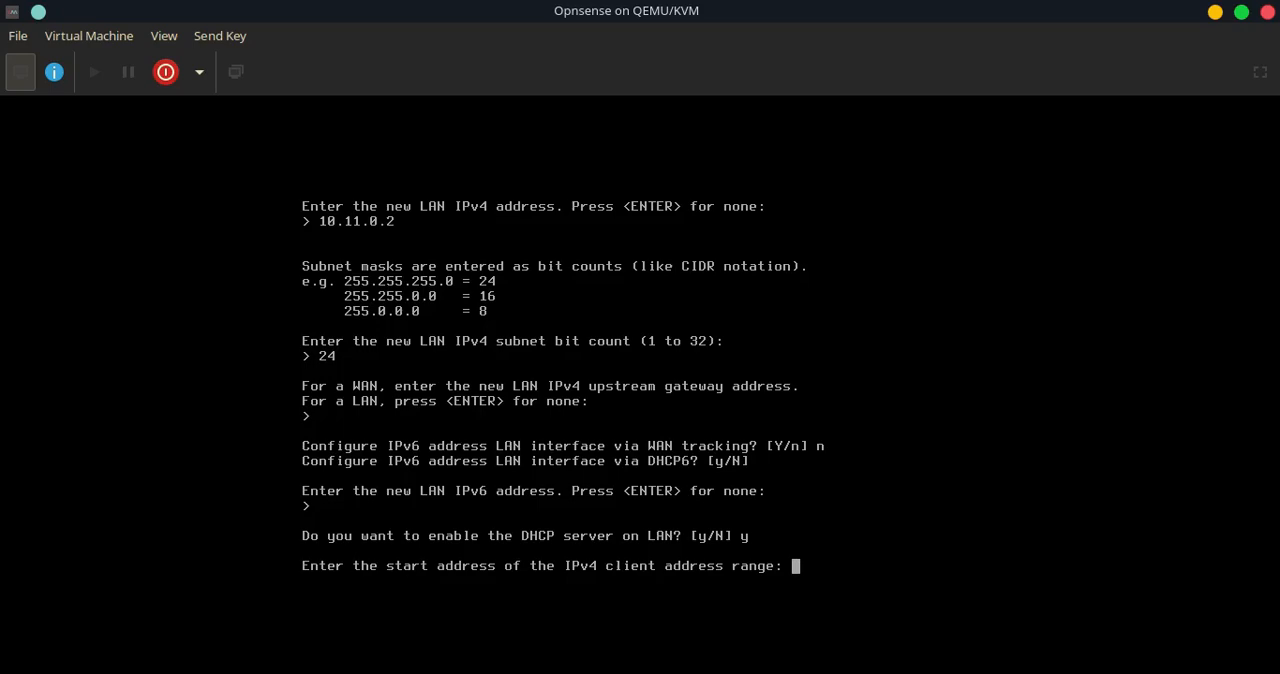
pyautogui.write('10.11.0.3')
pyautogui.press('Return')
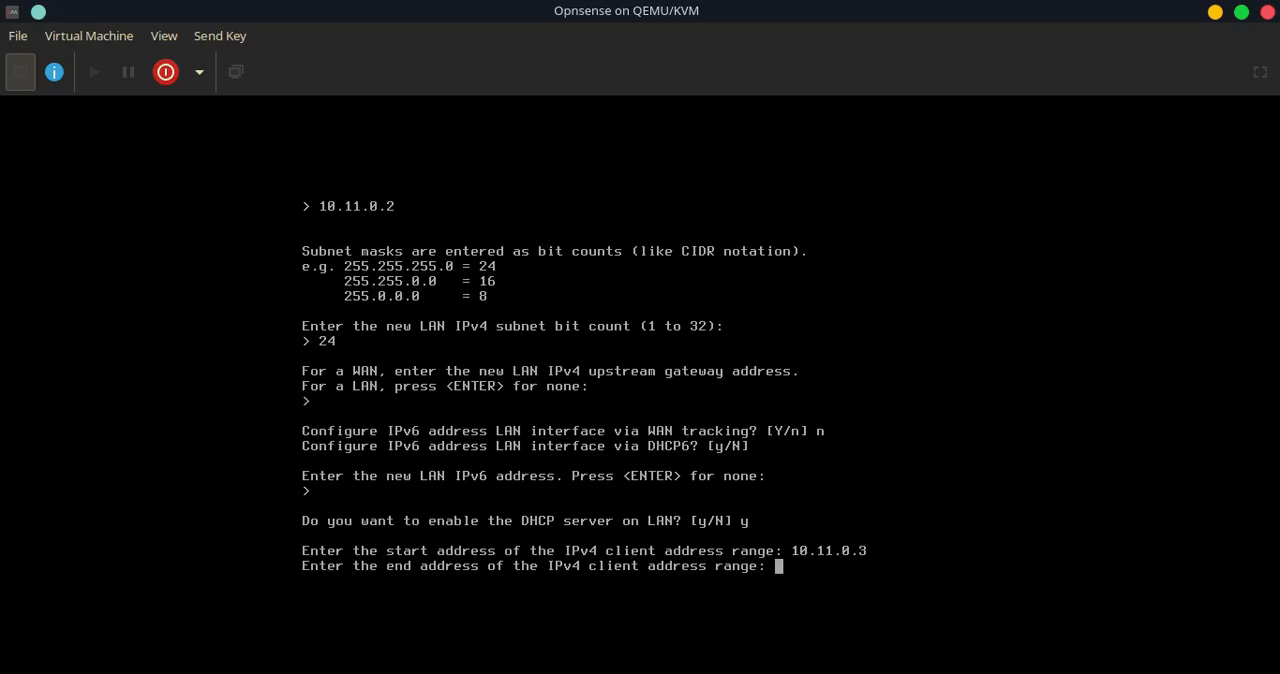
pyautogui.write('10.11.0.250')
pyautogui.press('Return')
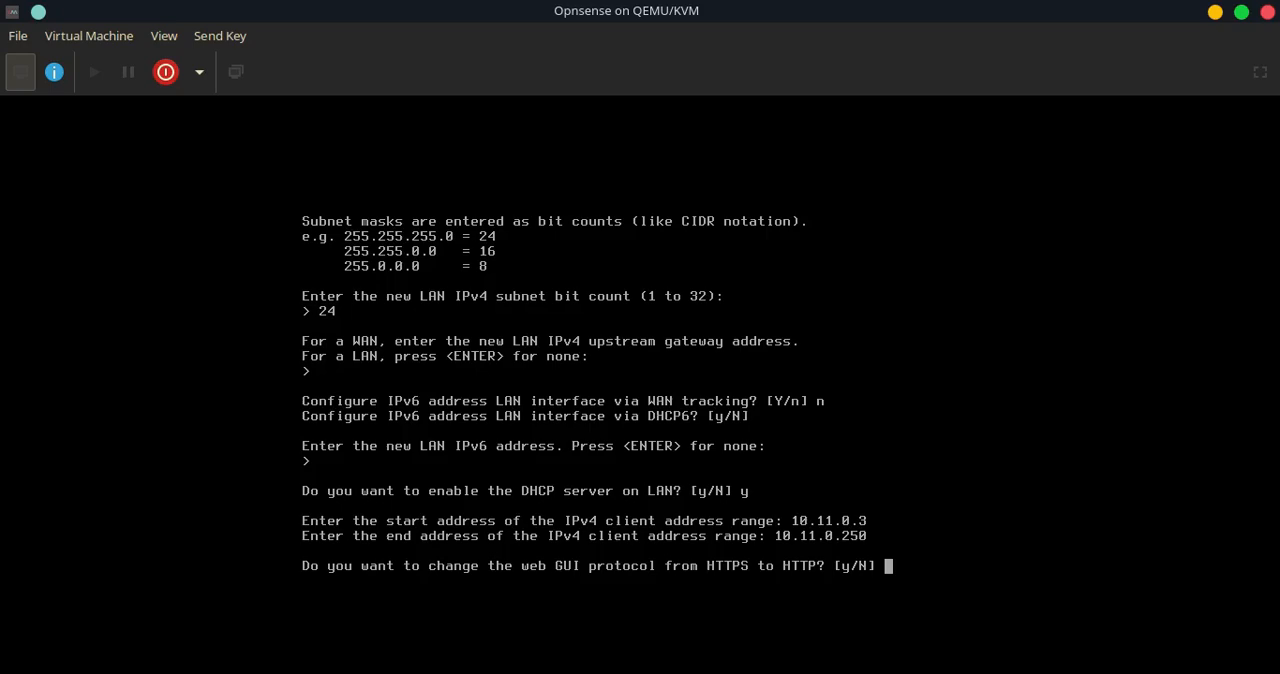
# Switch the web GUI protocol from HTTPS to HTTP without restoring web GUI access defaults
pyautogui.write('y')
pyautogui.press('Return')
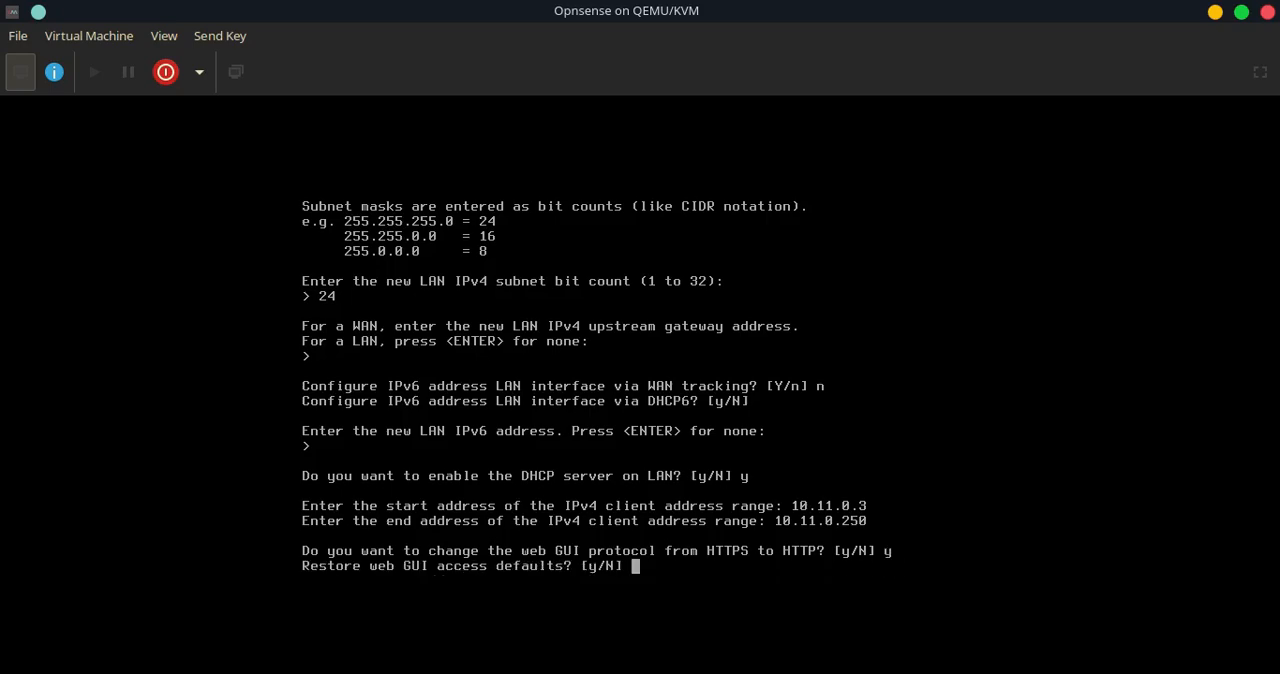
pyautogui.press('Return')
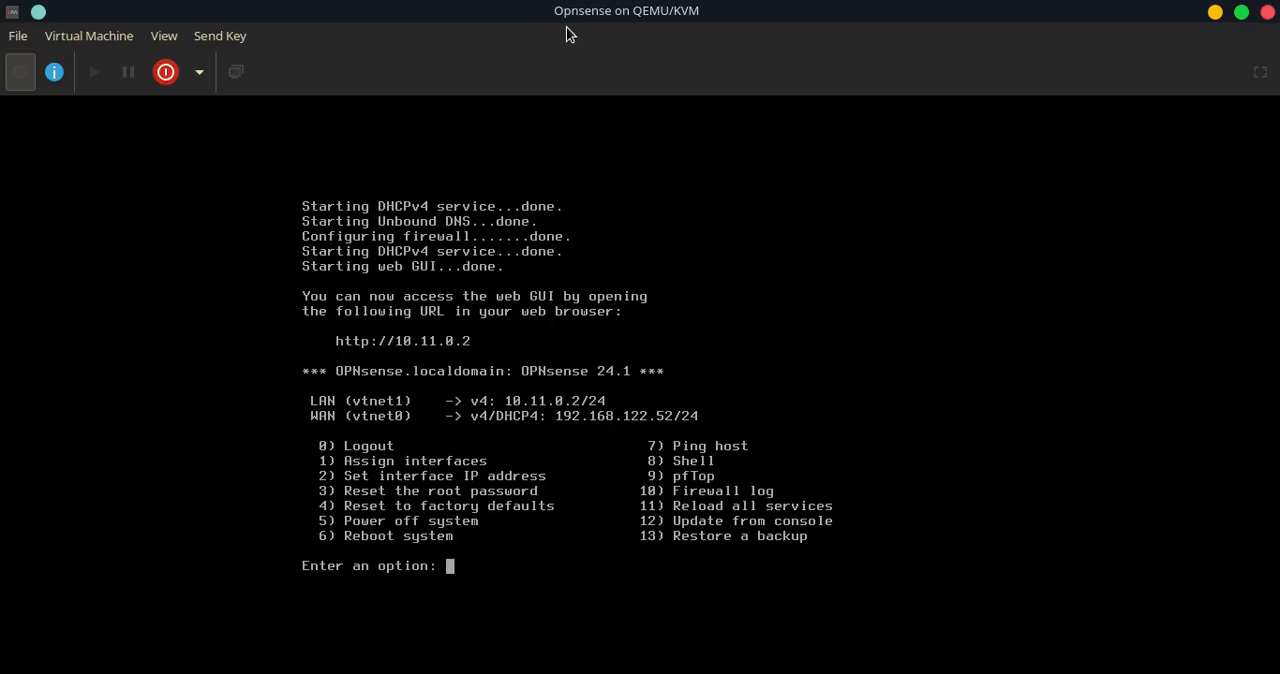
# Open 10.11.0.2 in the browser and log in to the web GUI as root with the root password
pyautogui.write('10.11')
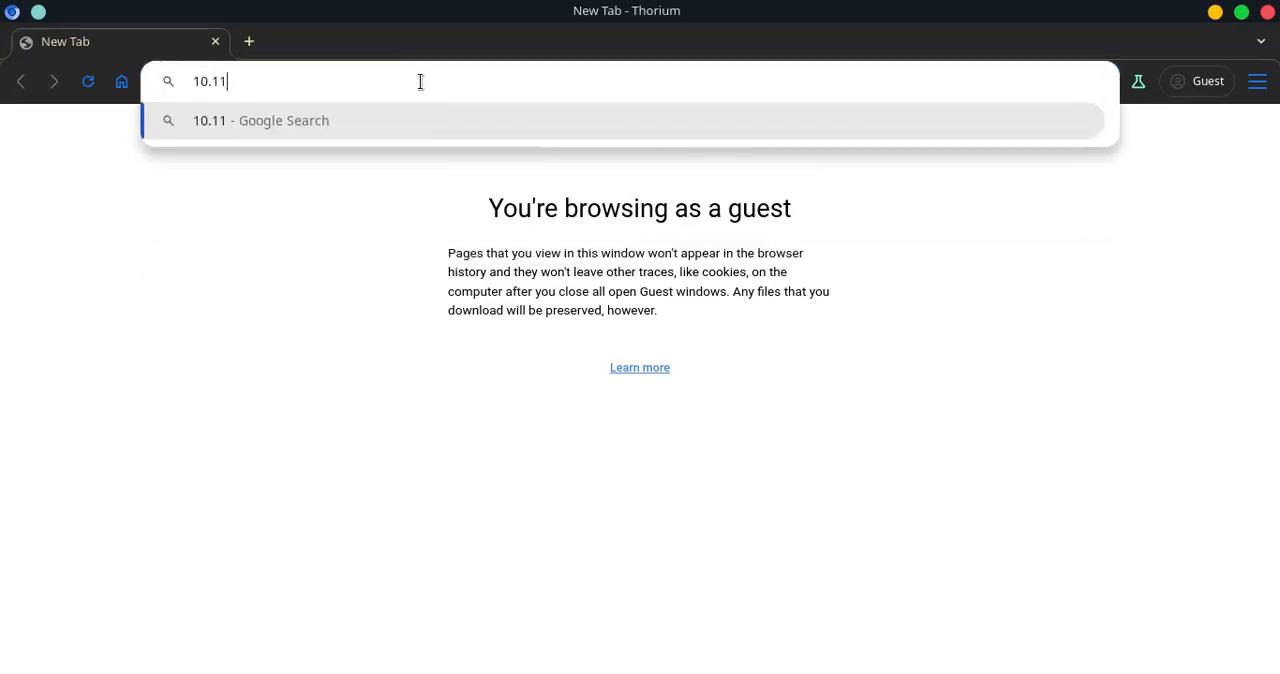
pyautogui.write('.0.2')
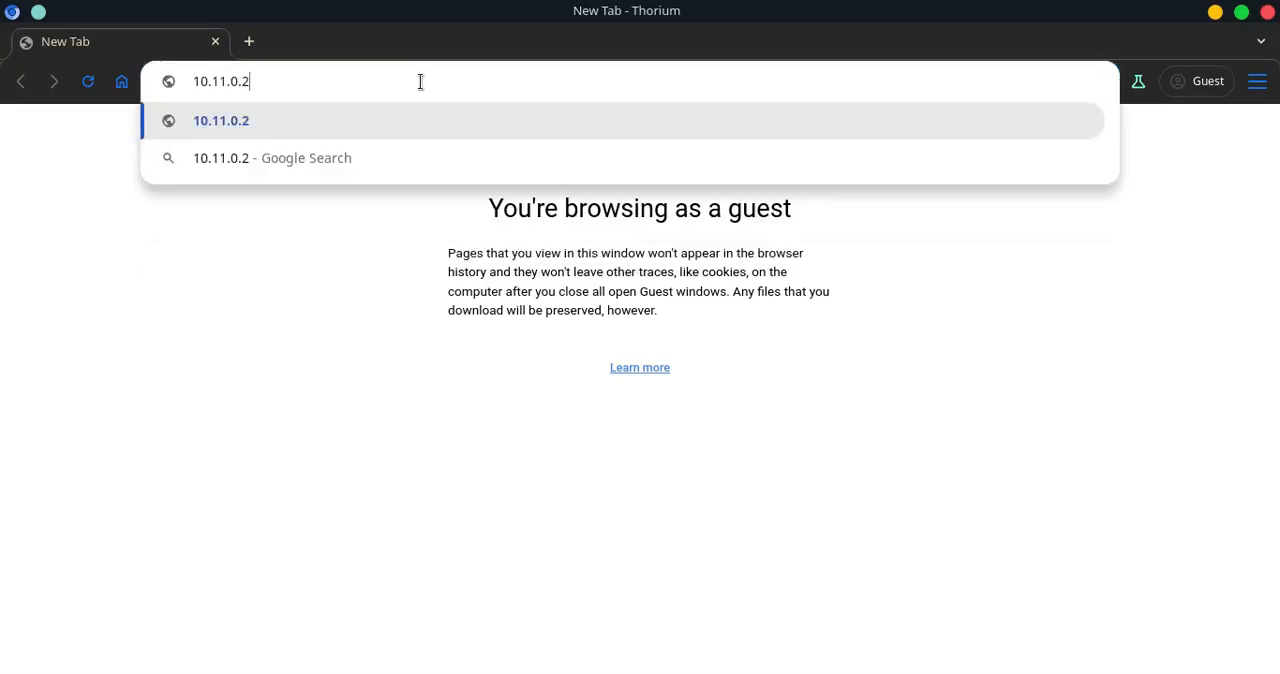
pyautogui.press('Return')
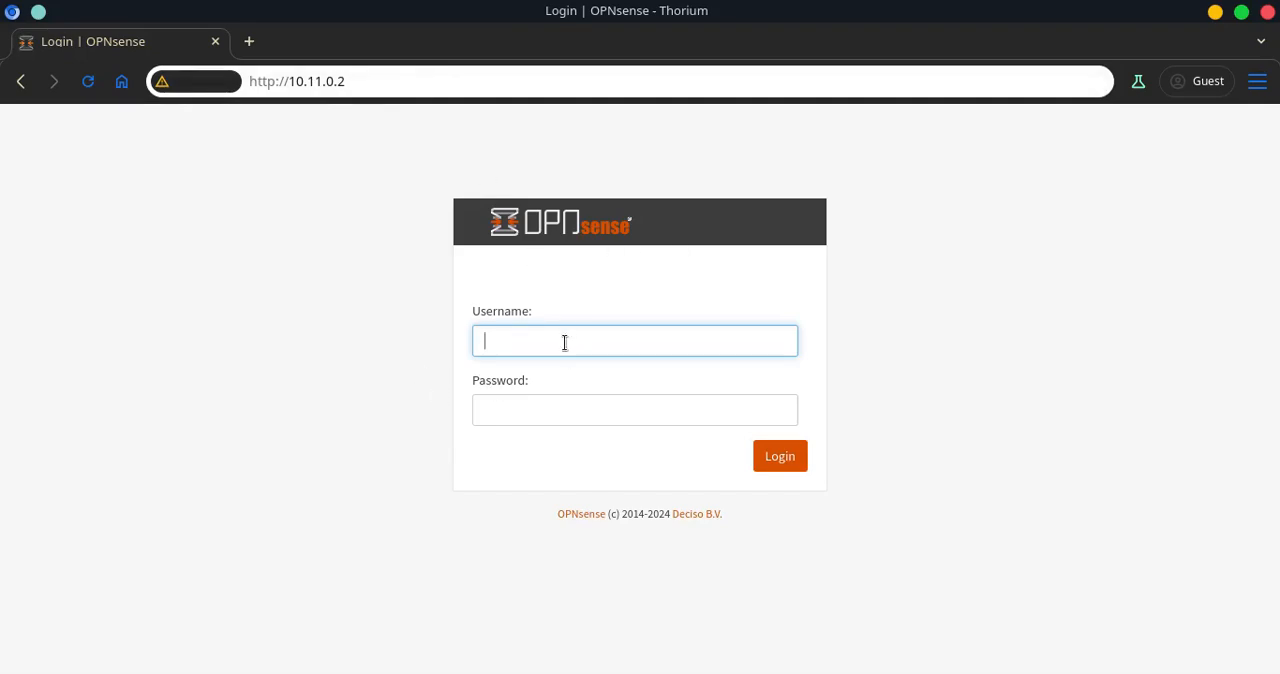
pyautogui.write('root')
pyautogui.press('Tab')
pyautogui.write('opnsense')
pyautogui.press('Return')
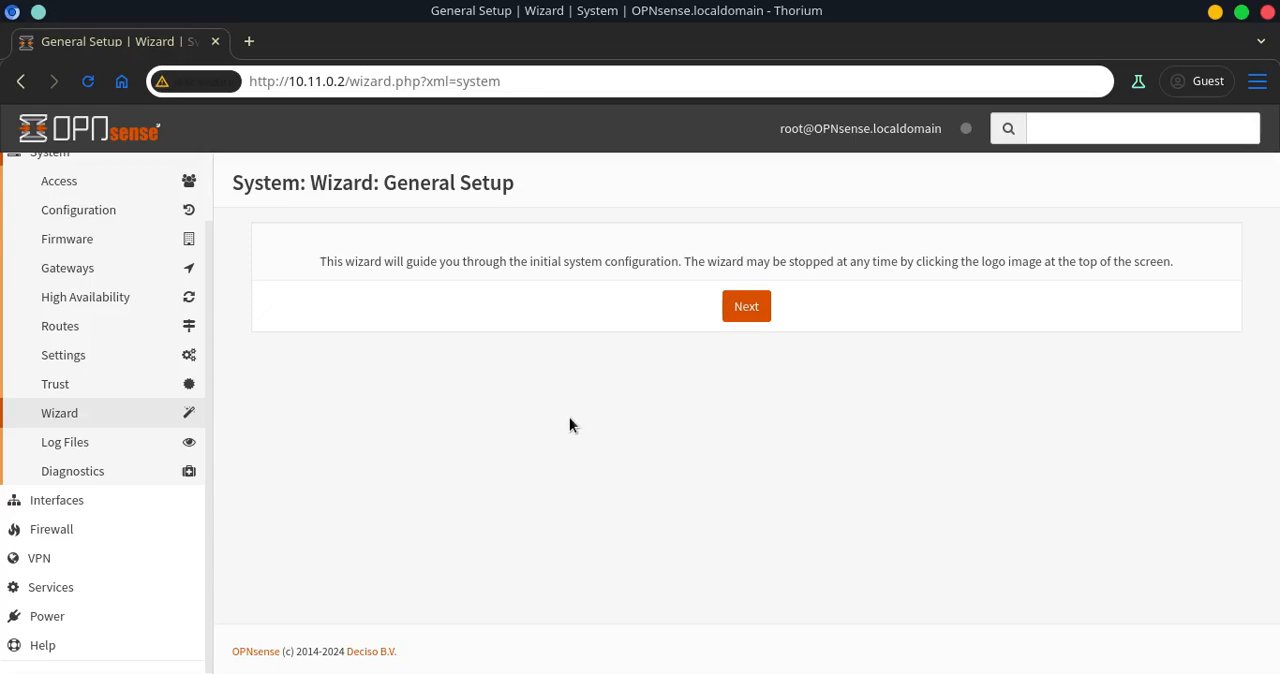
# Advance through the setup wizard's general, information and WAN pages, keeping the default settings
pyautogui.click(751, 313)
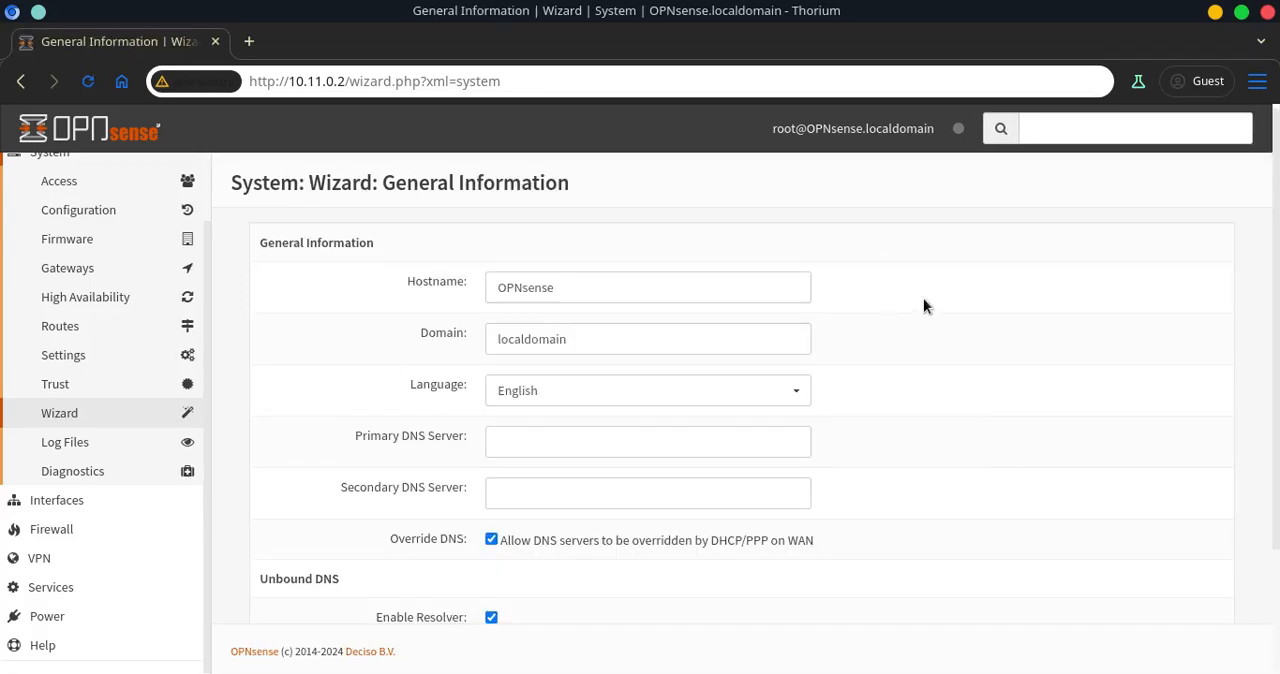
pyautogui.scroll(-3, 923, 298)
pyautogui.click(742, 583)
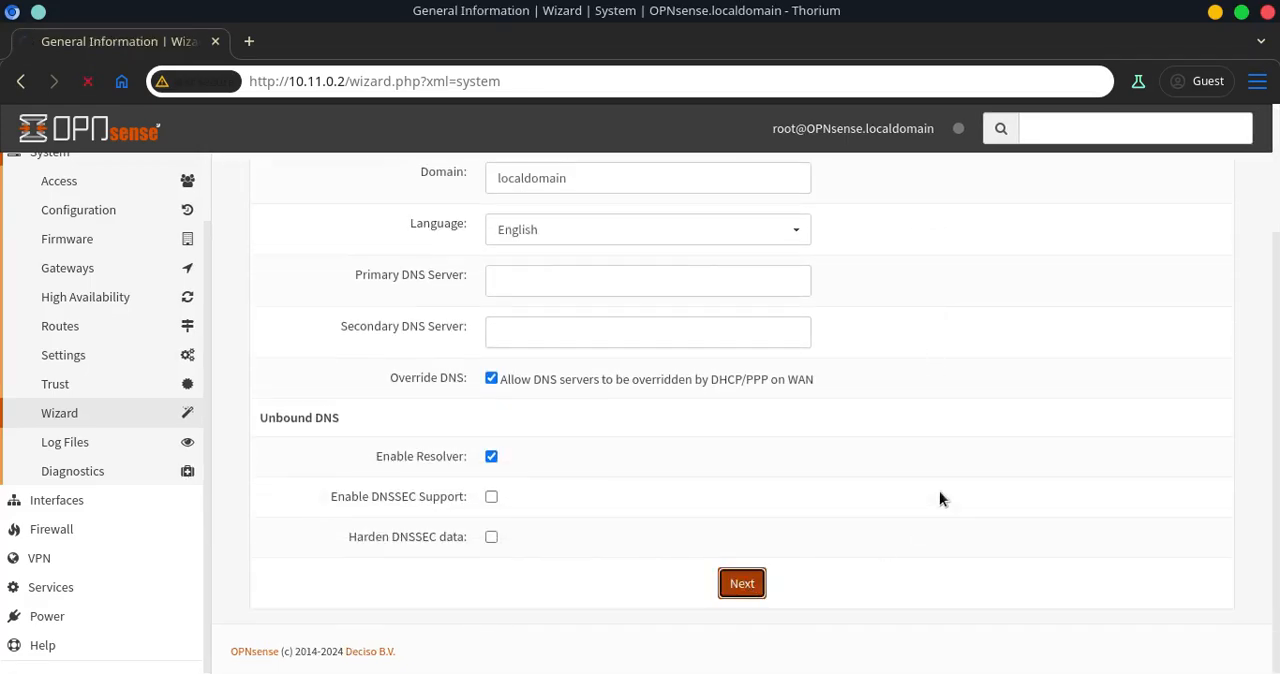
pyautogui.click(543, 340)
pyautogui.scroll(-3, 640, 516)
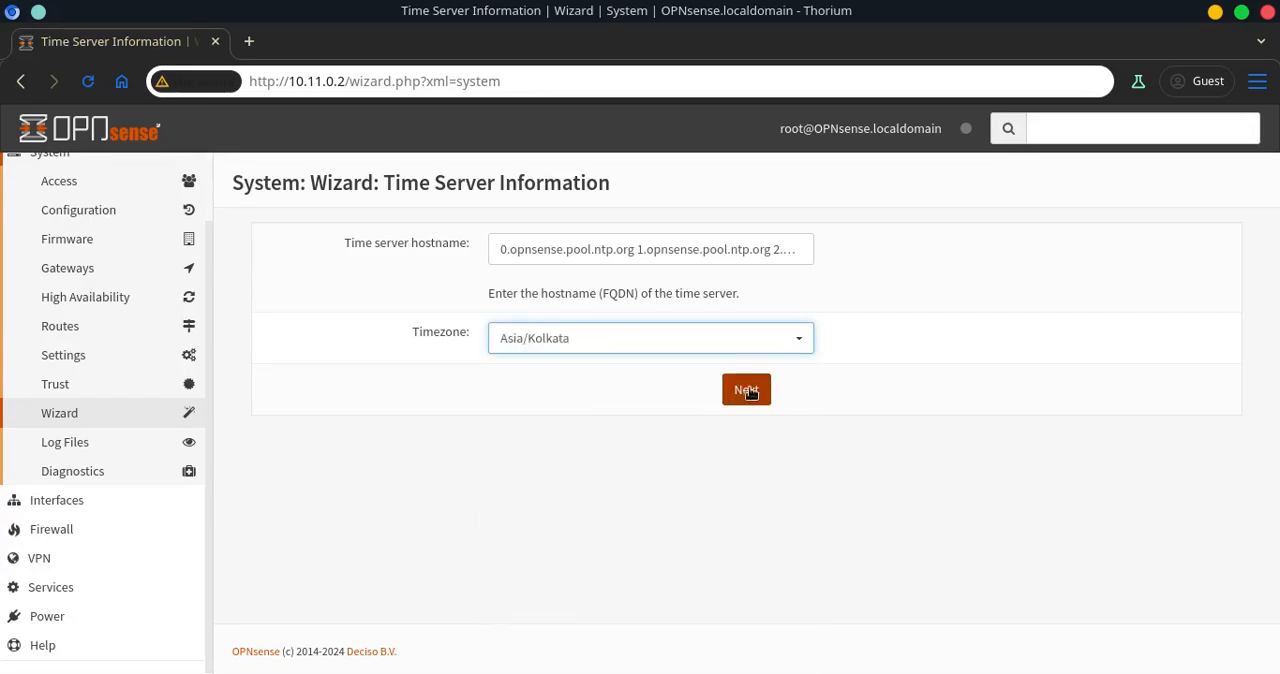
pyautogui.click(750, 392)
pyautogui.scroll(-5, 949, 316)
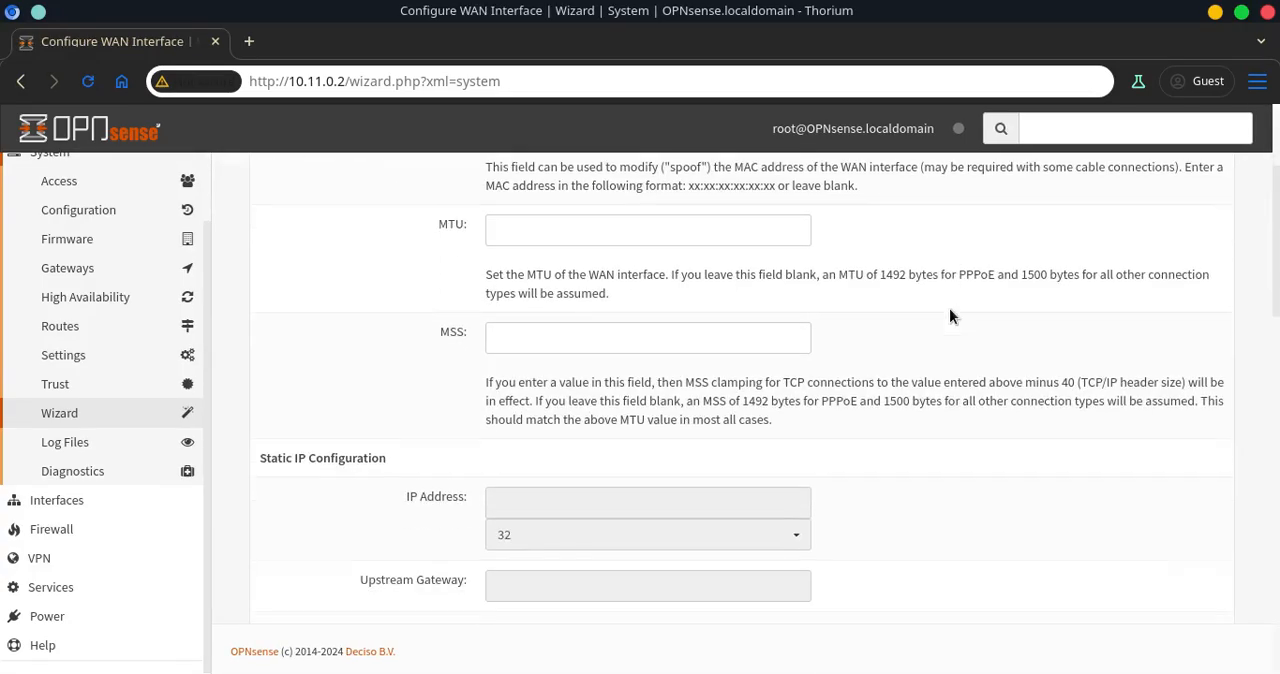
pyautogui.scroll(-5, 949, 316)
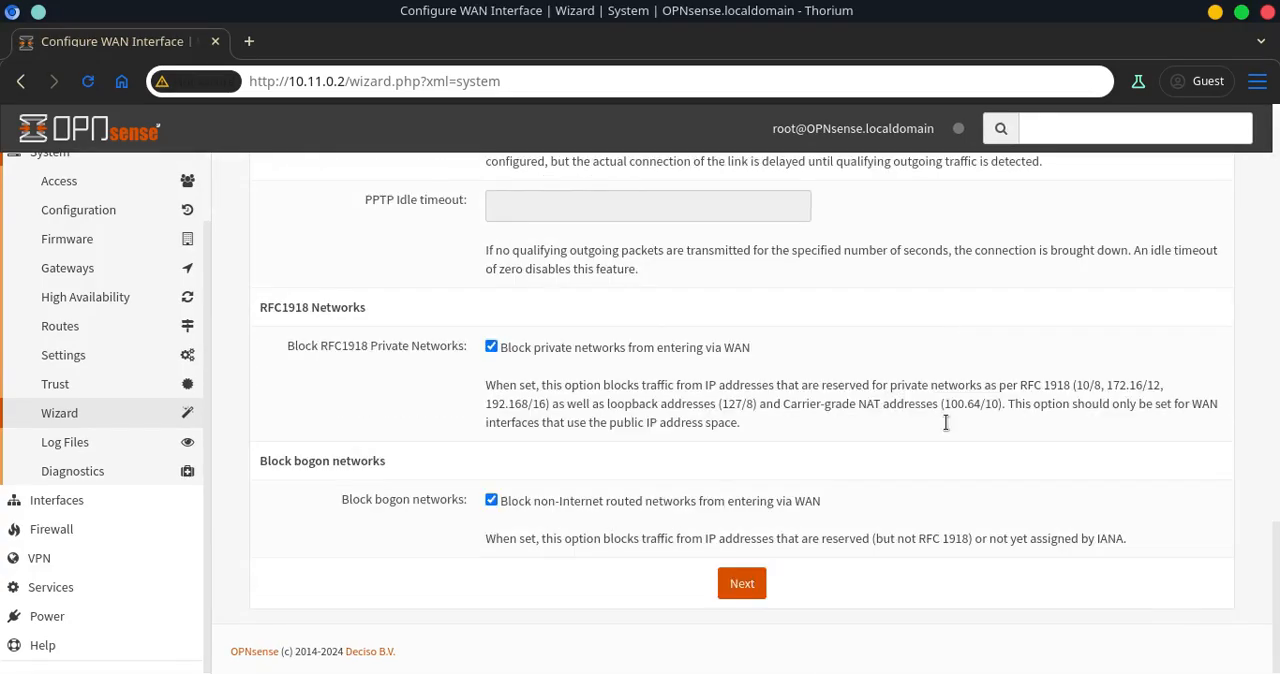
pyautogui.click(742, 585)
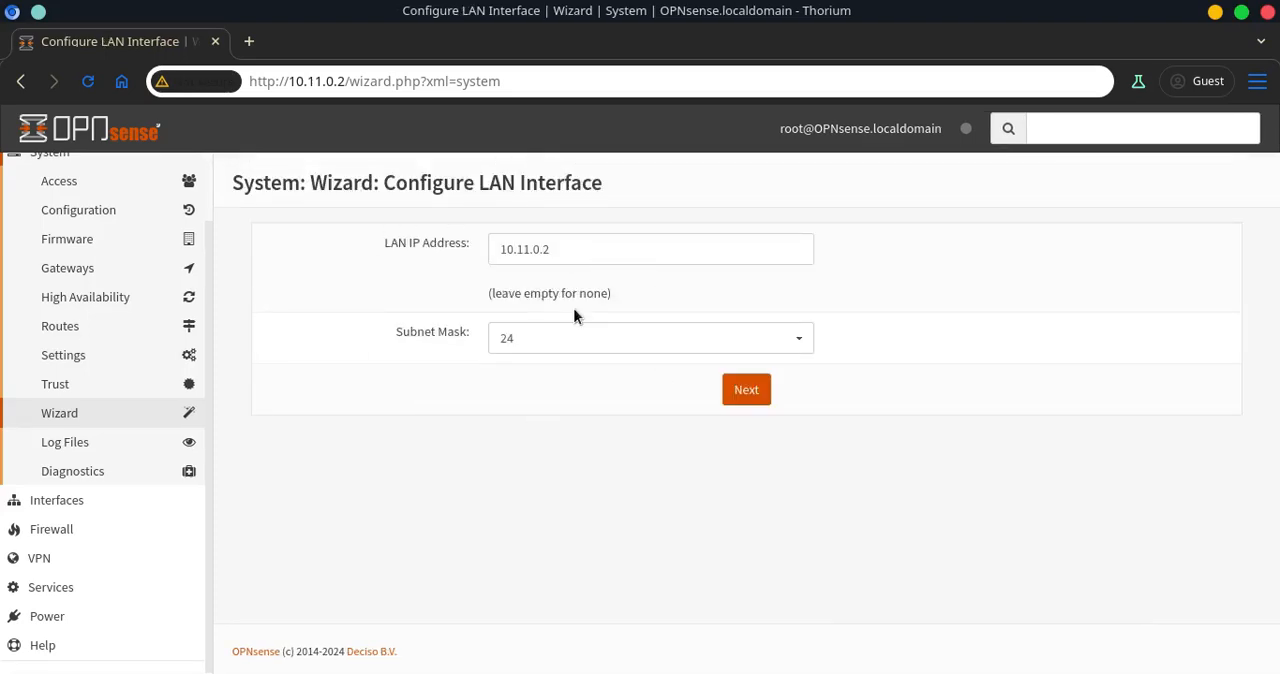
# Accept the LAN settings, leave the root password unchanged, and reload to finish the wizard
pyautogui.click(757, 391)
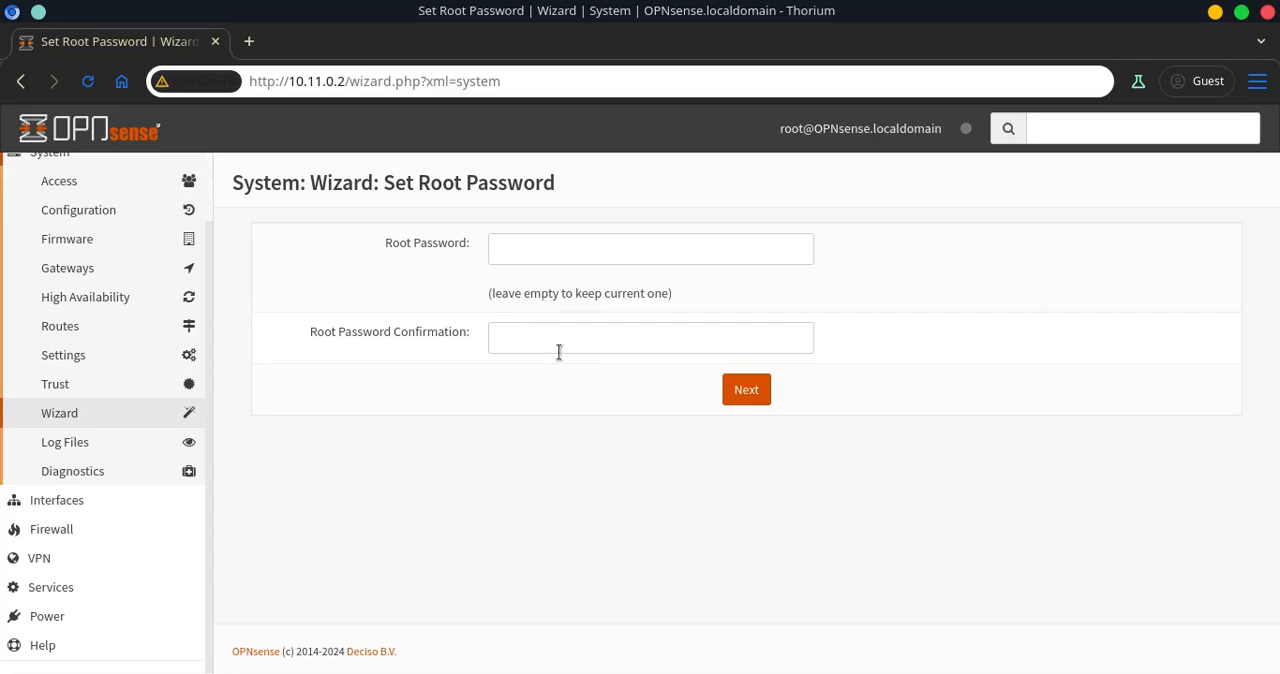
pyautogui.click(742, 389)
pyautogui.click(748, 310)
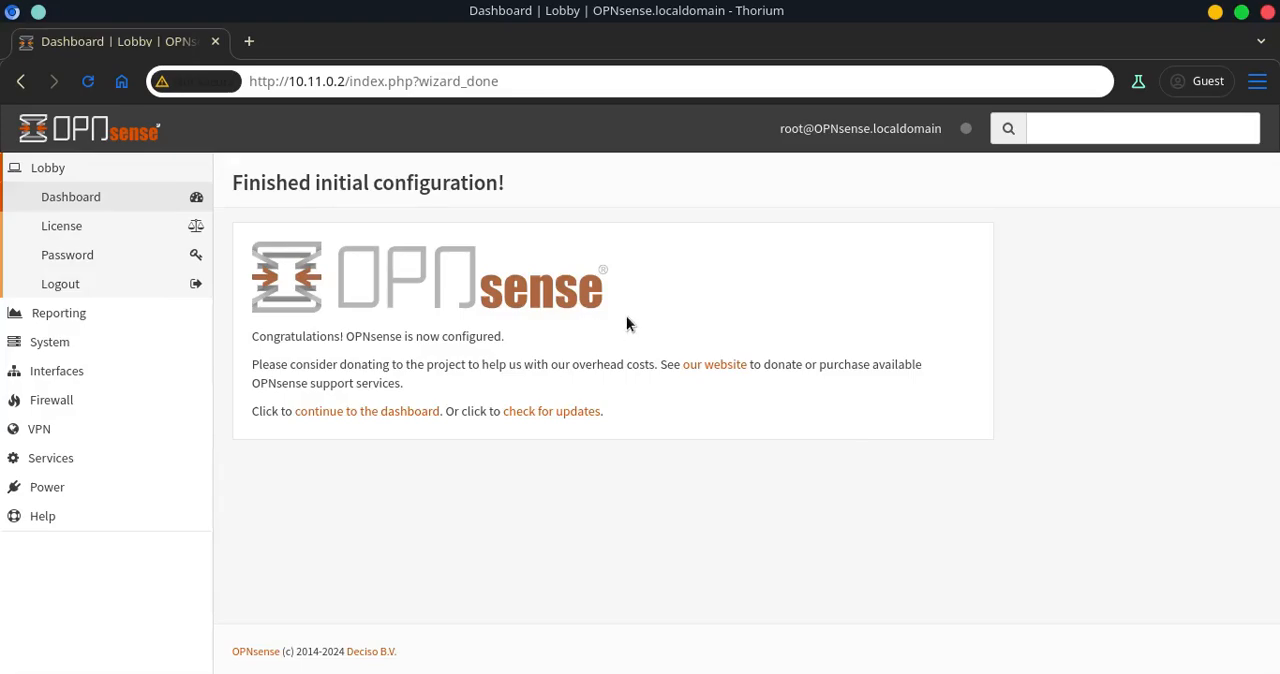
# Continue to the dashboard and review its system information and services widgets
pyautogui.click(357, 411)
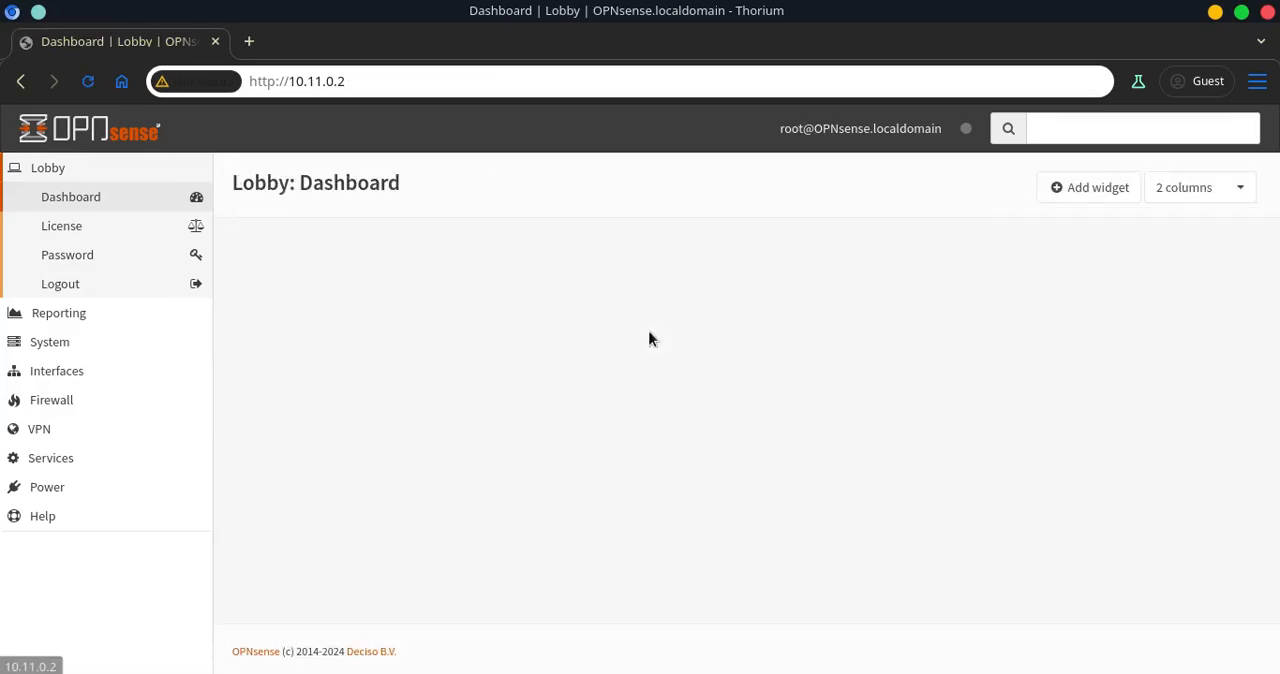
pyautogui.scroll(-3, 620, 323)
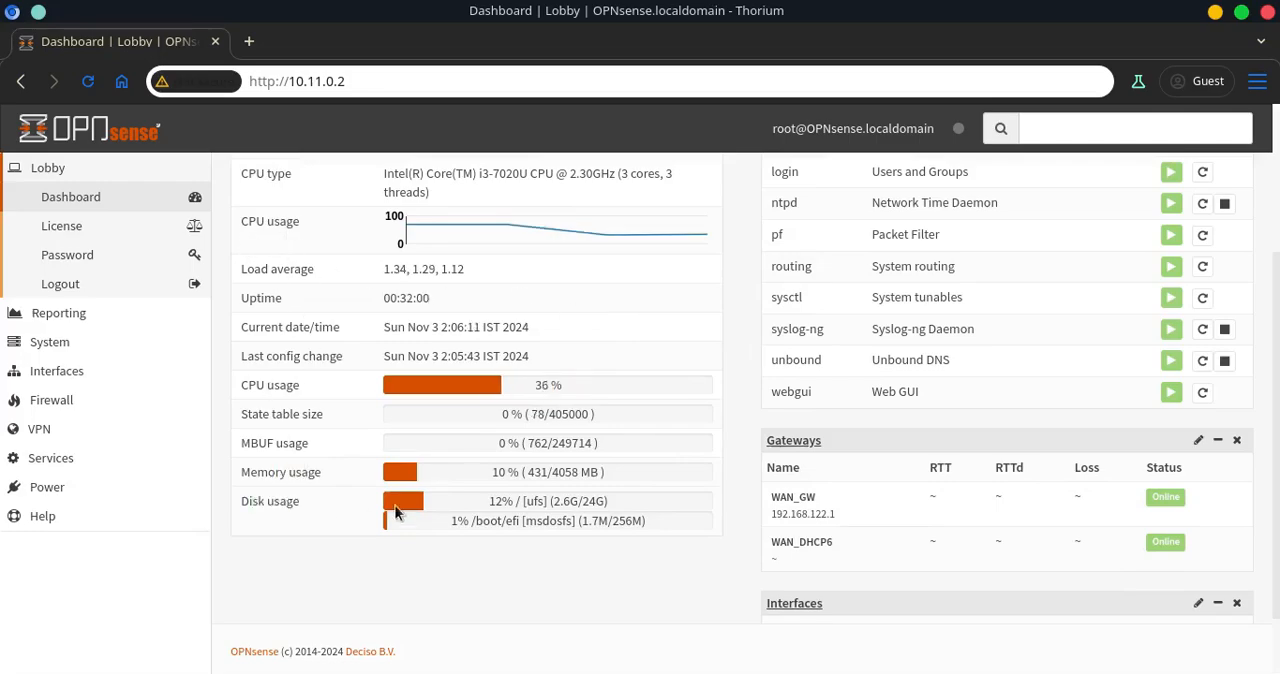
pyautogui.scroll(3, 390, 517)
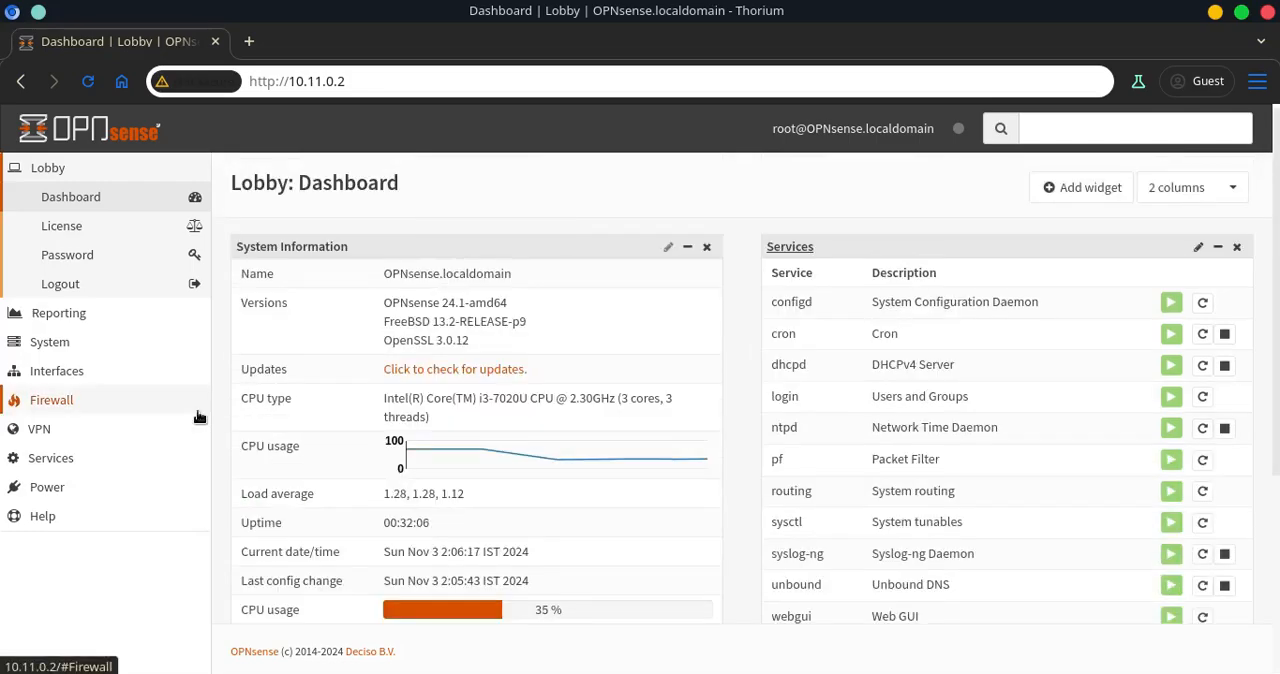
# Navigate to the ISC DHCPv4 LAN settings and examine the available range and DHCP range fields
pyautogui.click(59, 322)
pyautogui.click(51, 452)
pyautogui.scroll(-1, 55, 517)
pyautogui.click(45, 559)
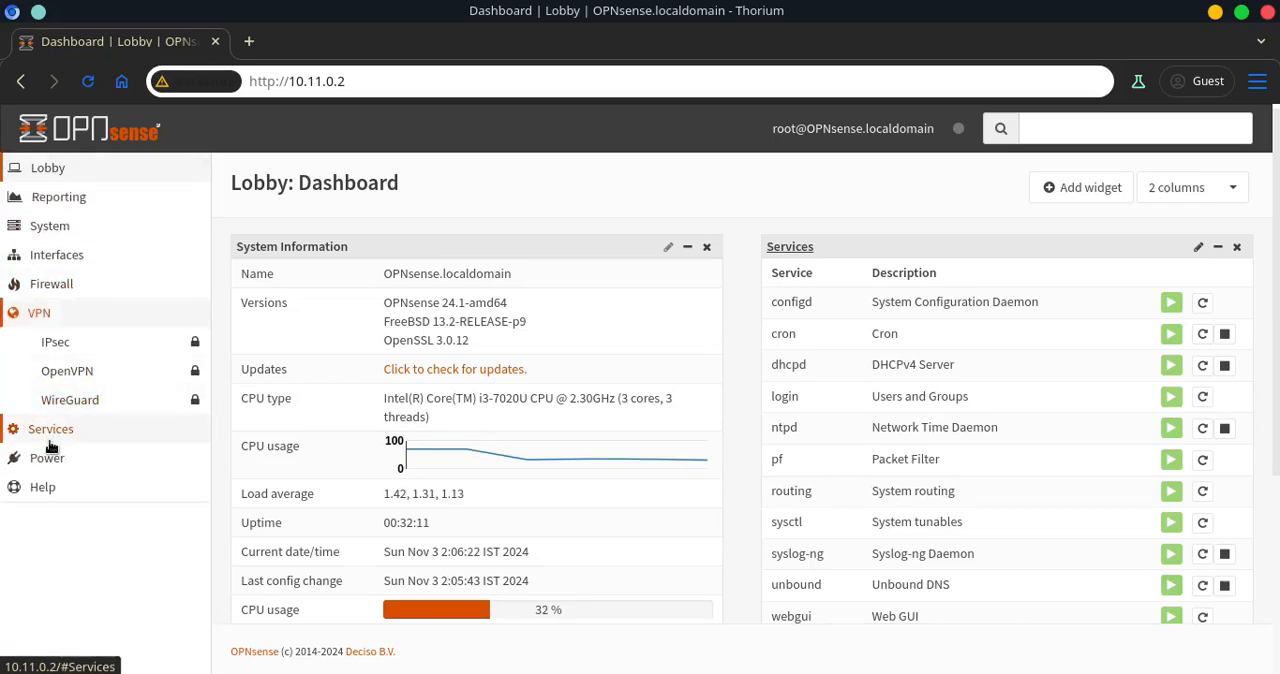
pyautogui.click(50, 429)
pyautogui.scroll(-1, 95, 430)
pyautogui.click(80, 412)
pyautogui.click(63, 440)
pyautogui.scroll(-1, 650, 399)
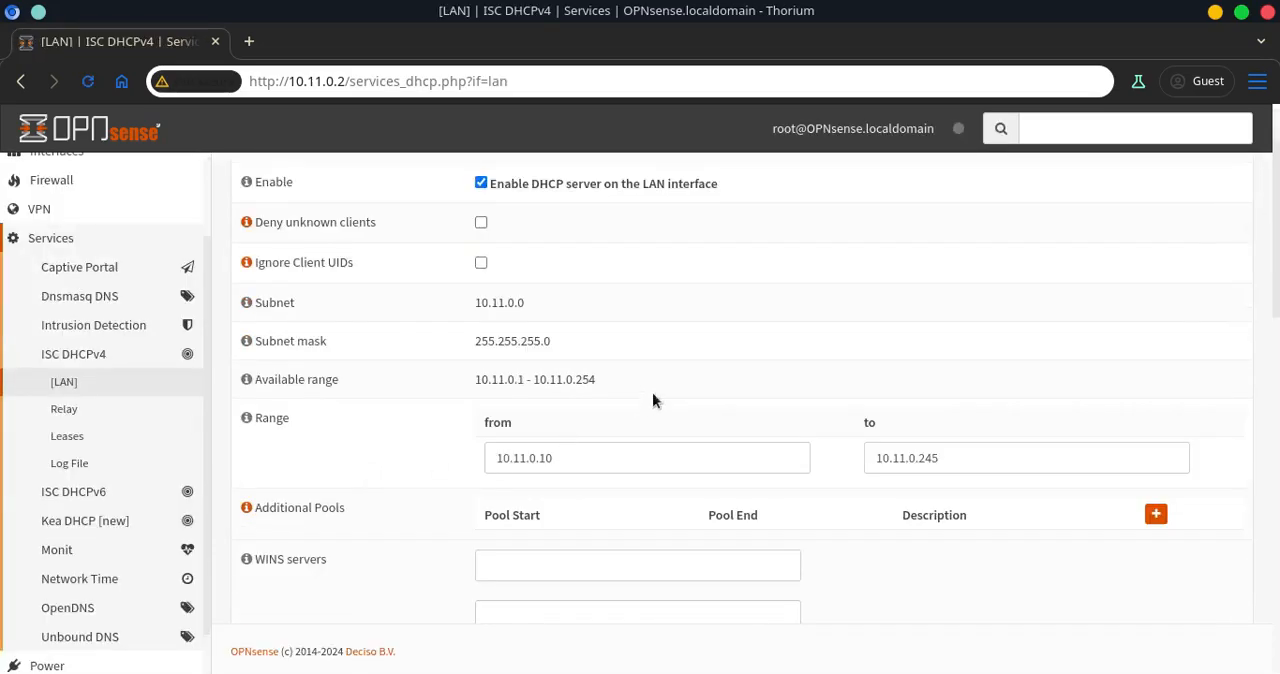
pyautogui.moveTo(595, 380); pyautogui.dragTo(476, 376)
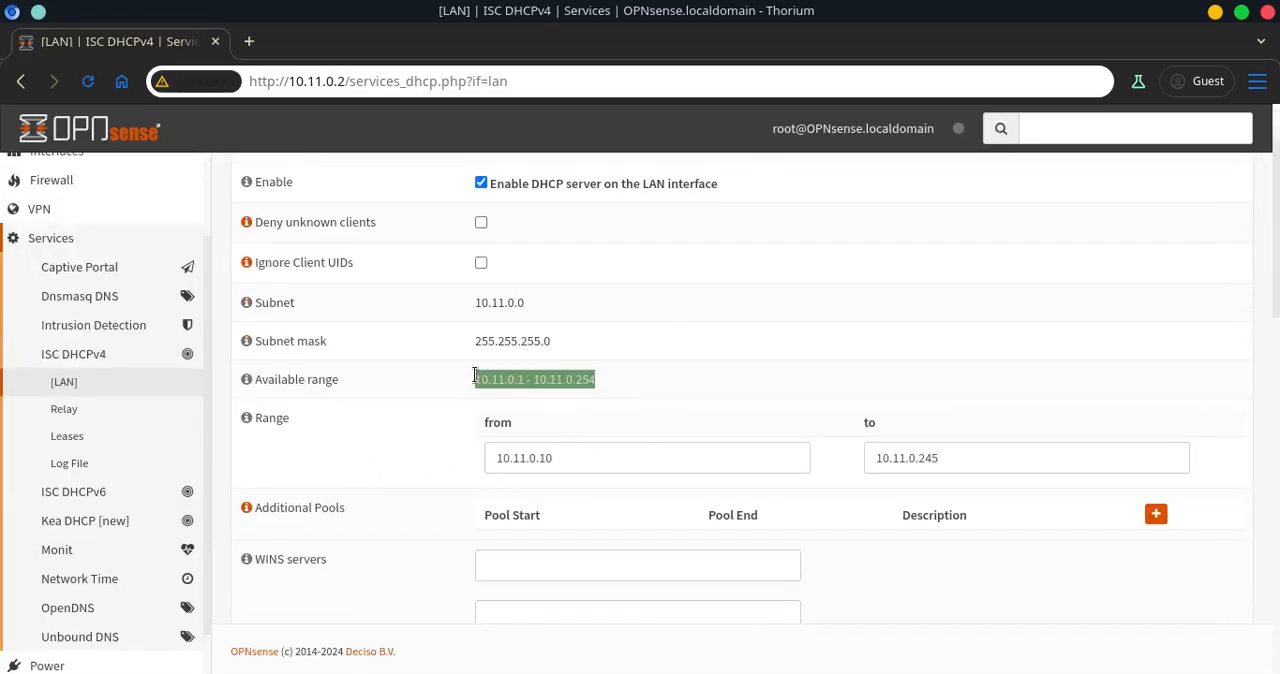
pyautogui.click(465, 380)
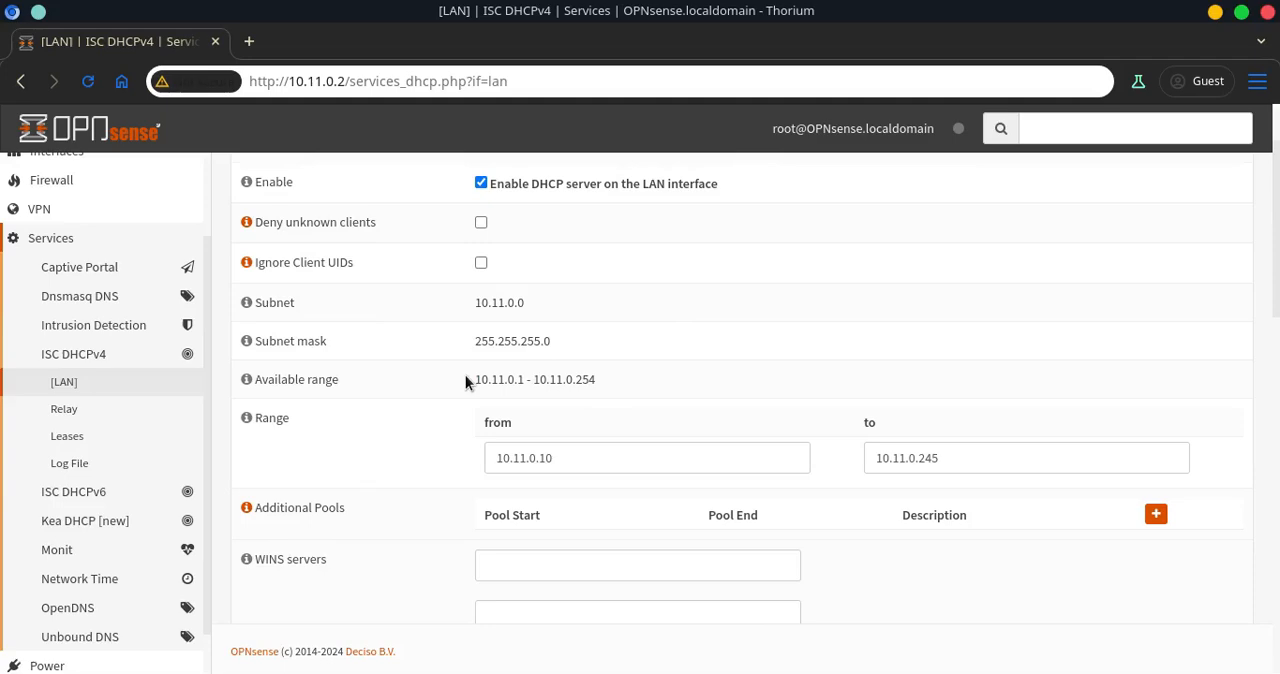
pyautogui.scroll(2, 465, 380)
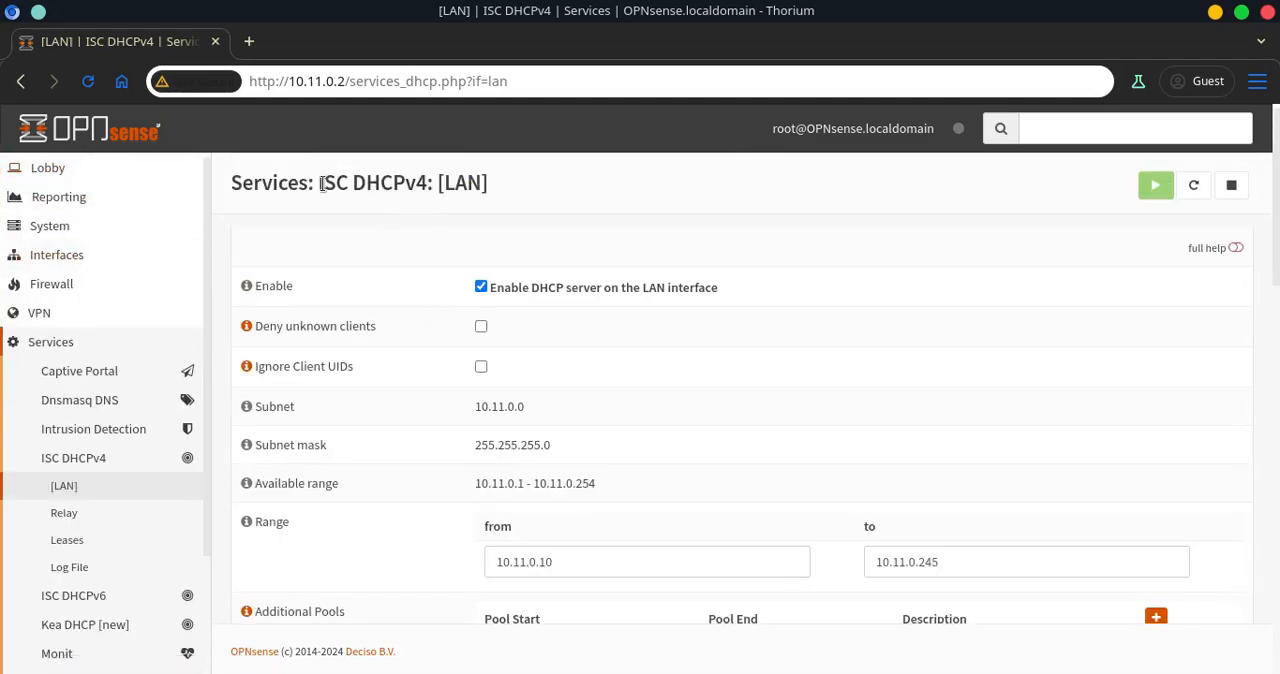
# Switch to Virtual Machine Manager and open the archlinux VM's window
pyautogui.hotkey('alt', 'Tab')
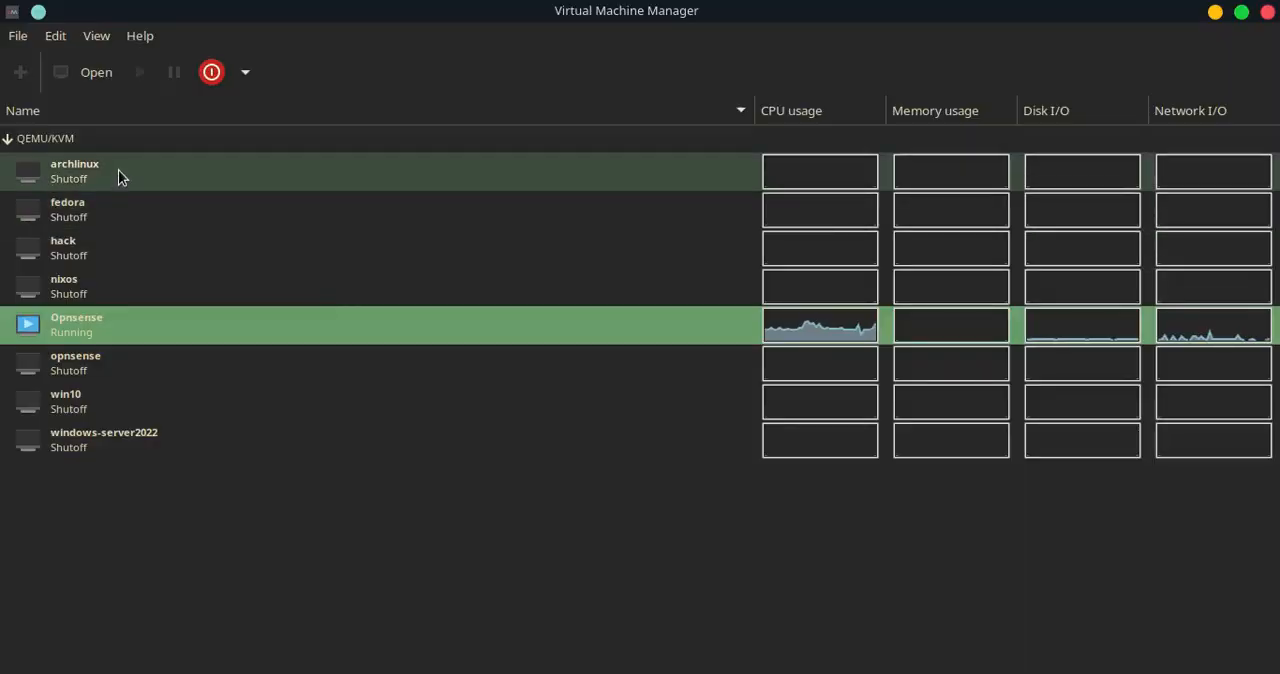
pyautogui.click(118, 172)
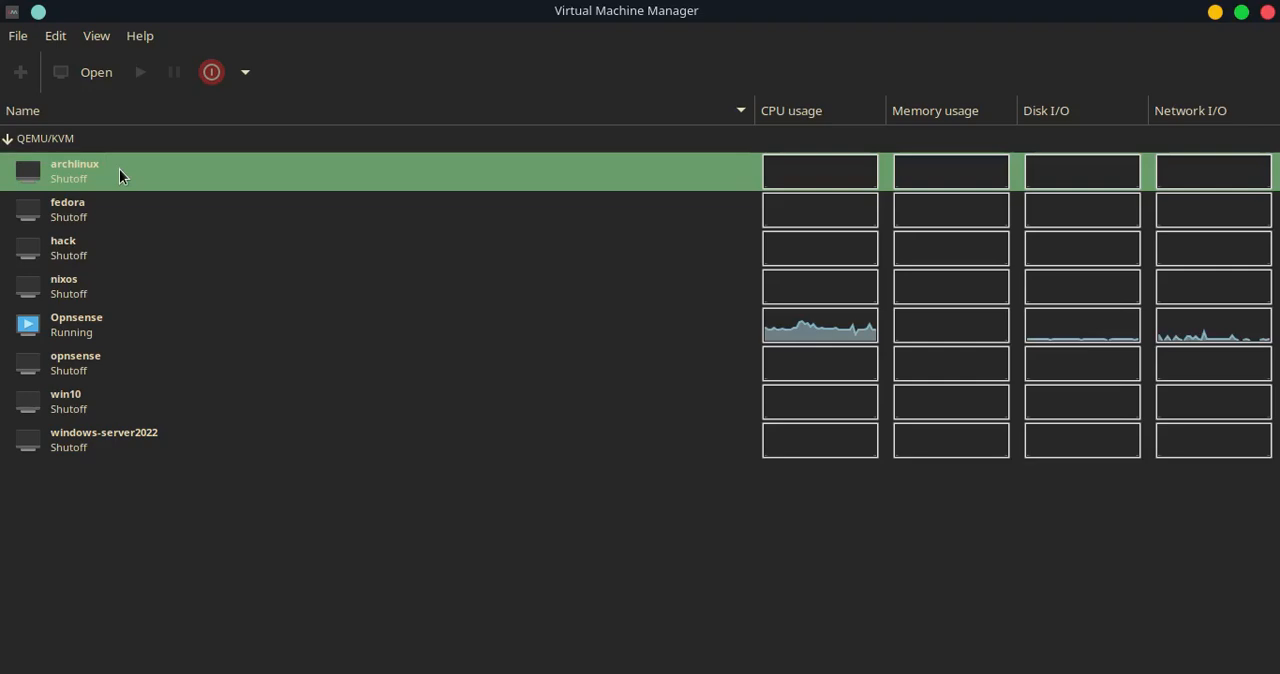
pyautogui.rightClick(119, 175)
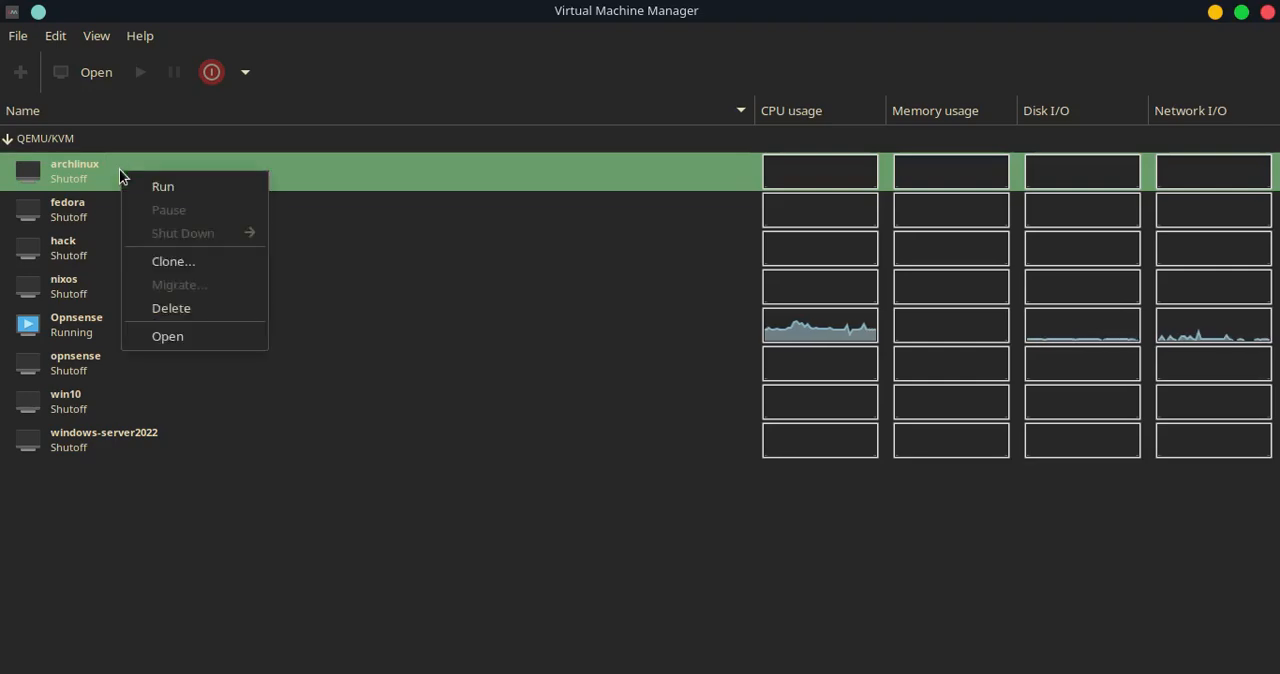
pyautogui.click(168, 336)
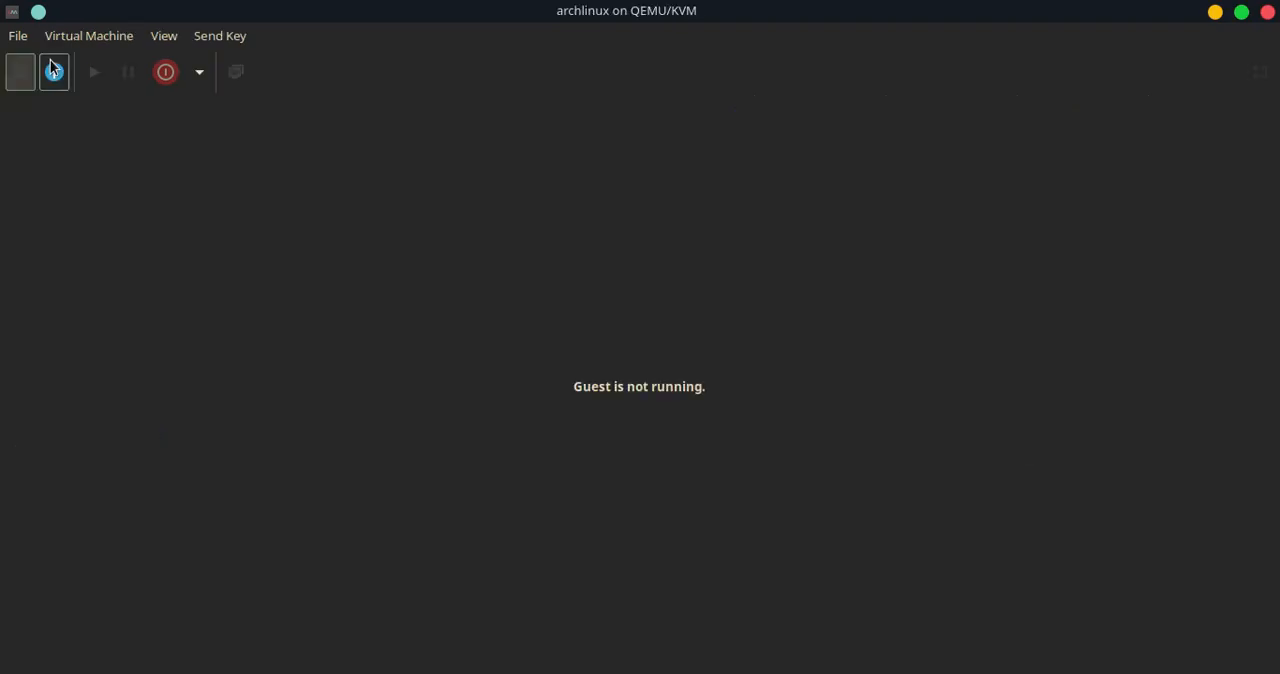
# Connect the archlinux VM's NIC to the 'my-local' routed network, apply the change, and boot the VM
pyautogui.click(50, 62)
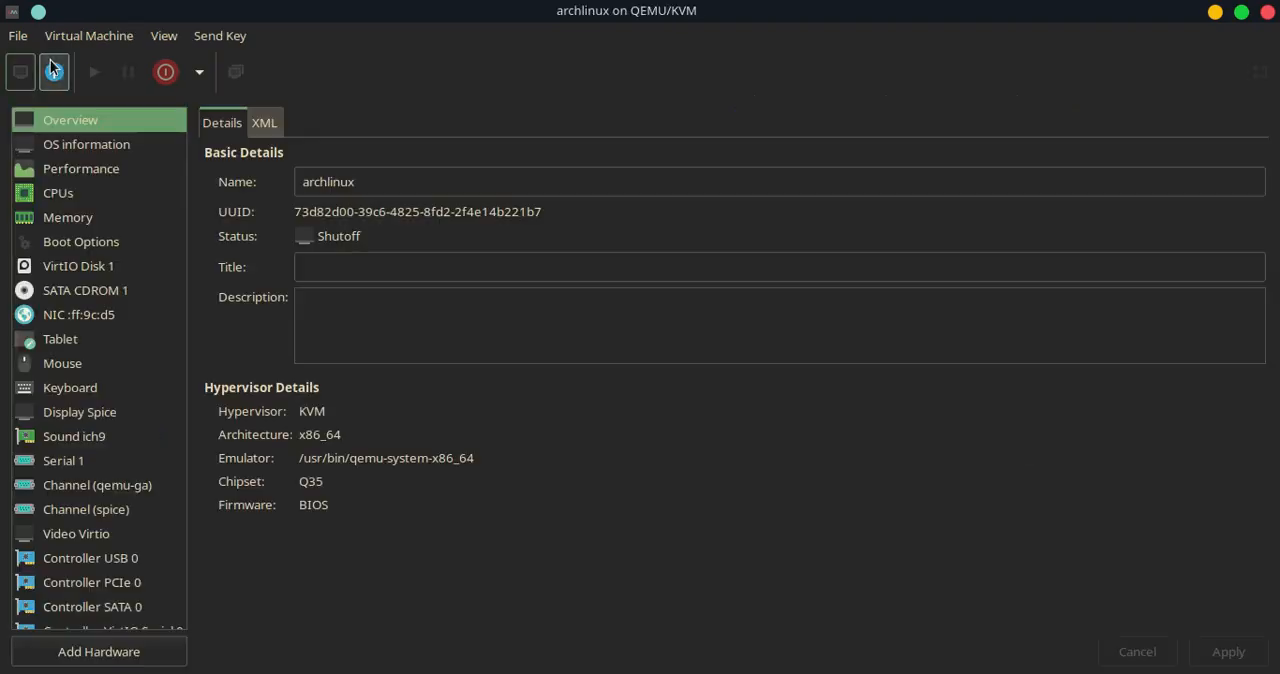
pyautogui.click(91, 318)
pyautogui.click(482, 184)
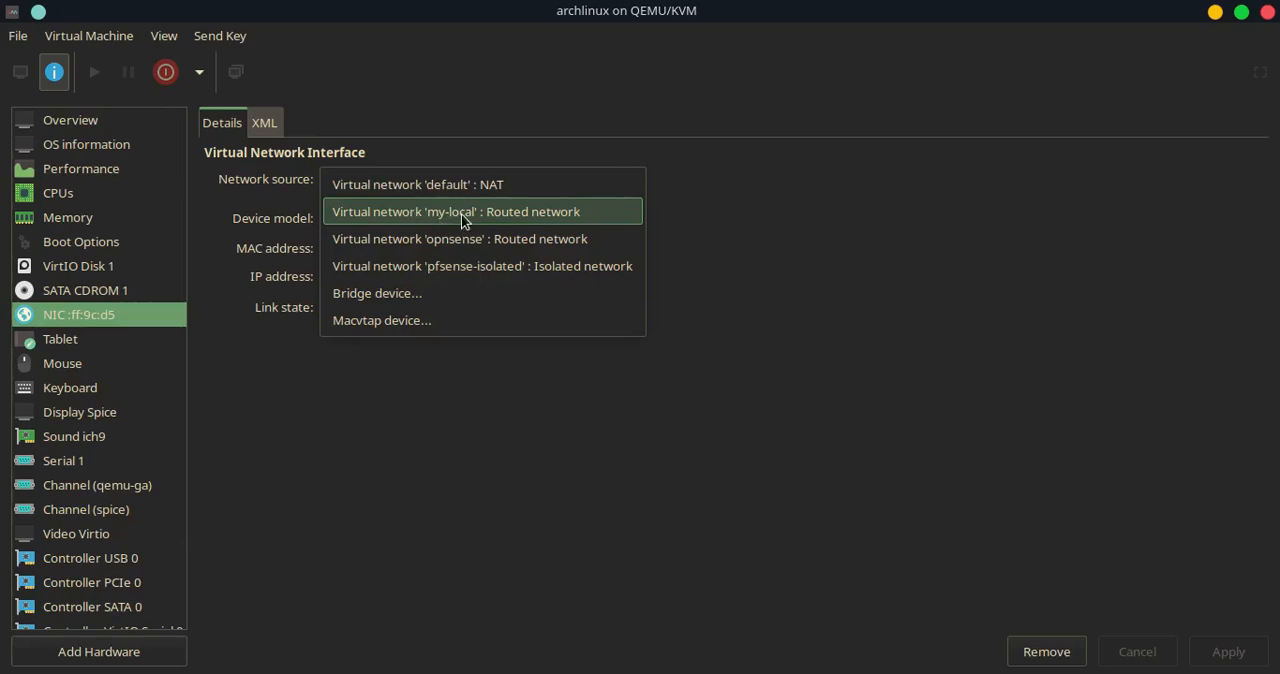
pyautogui.click(463, 212)
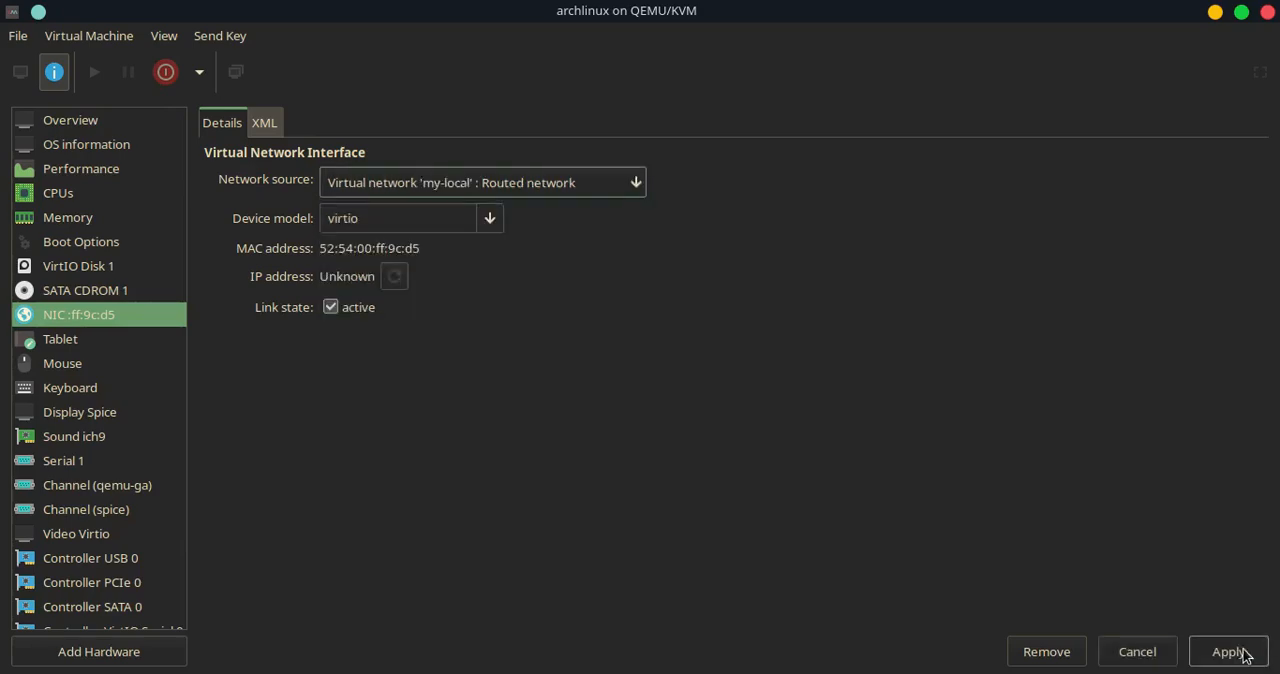
pyautogui.click(1234, 652)
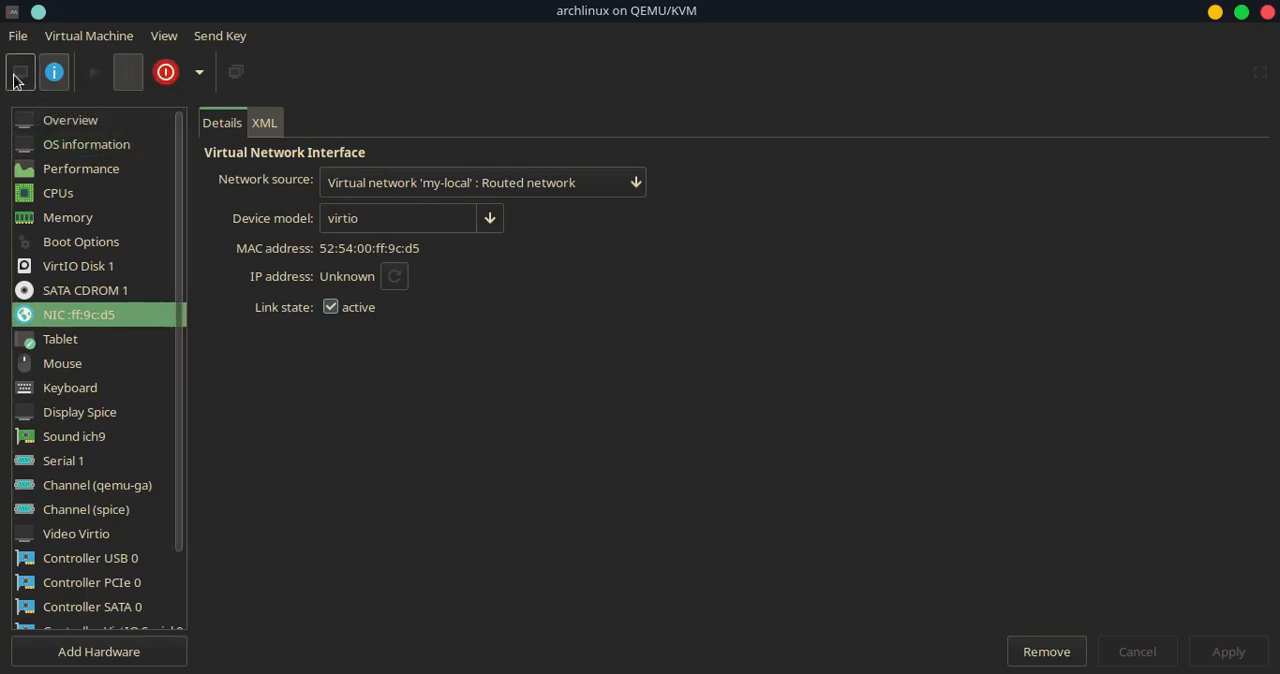
pyautogui.press('Return')
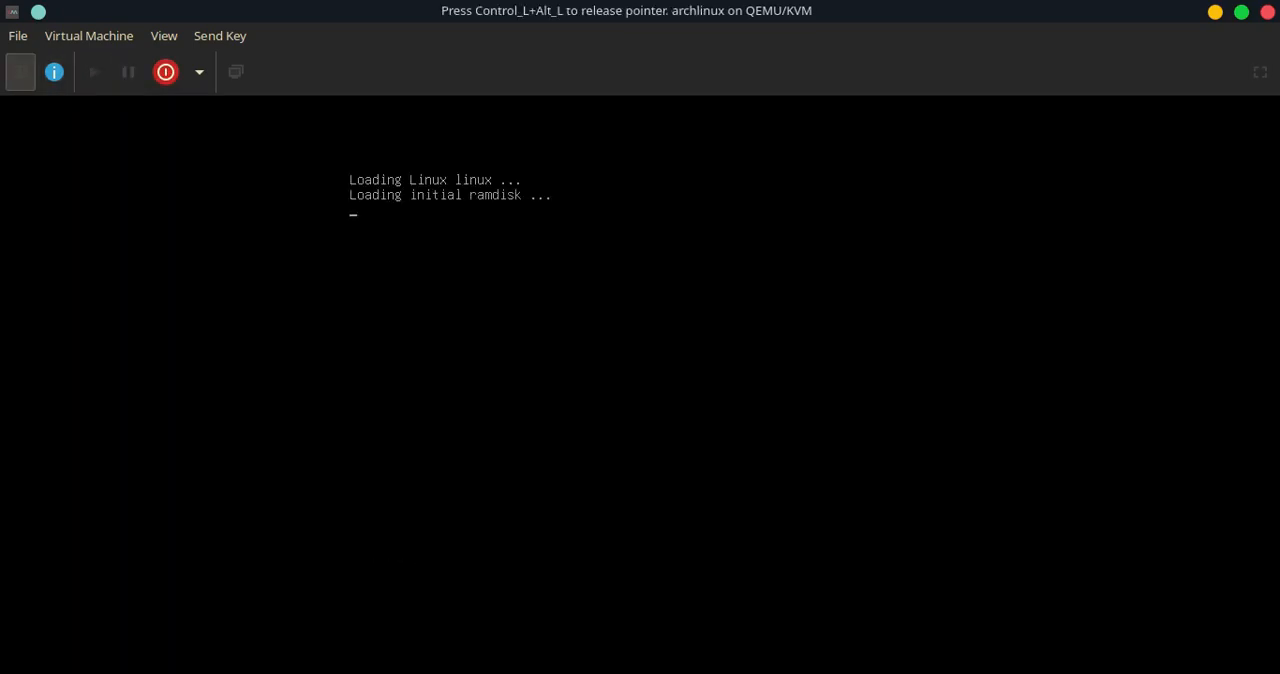
# Release the pointer from the VM console, minimize it, and open the ISC DHCPv4 Leases page in the browser
pyautogui.hotkey('ctrl', 'alt')
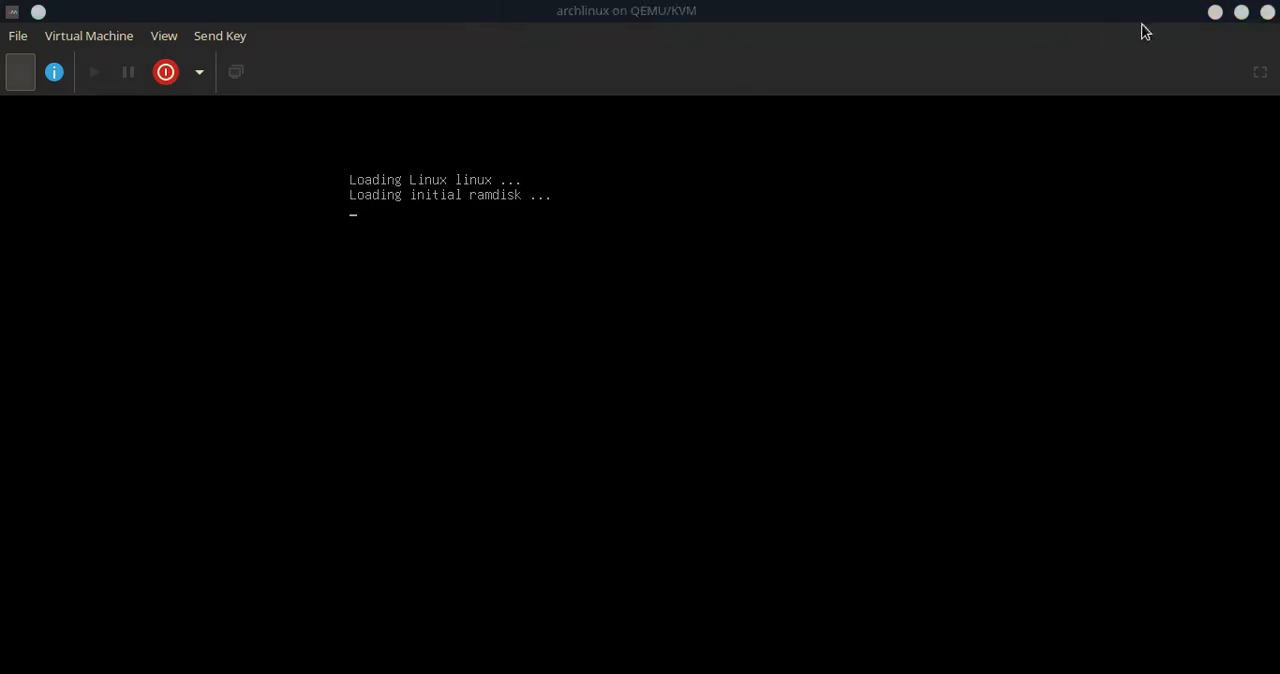
pyautogui.click(1214, 12)
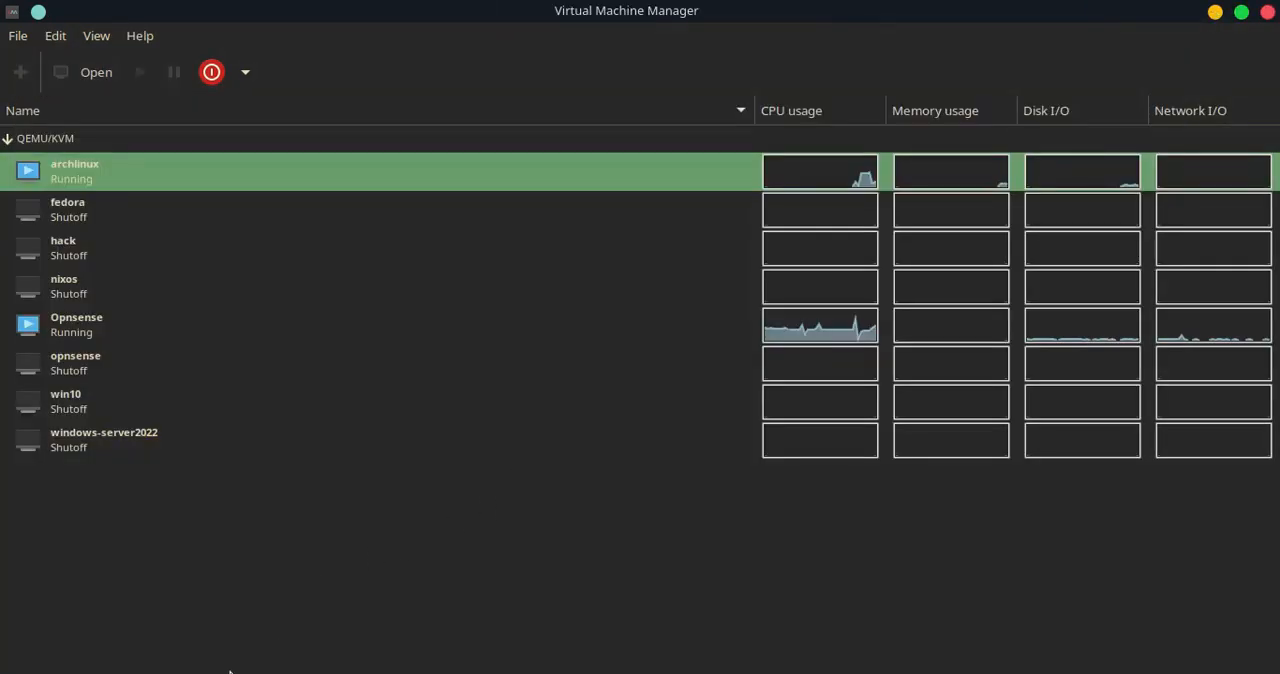
pyautogui.hotkey('alt', 'Tab')
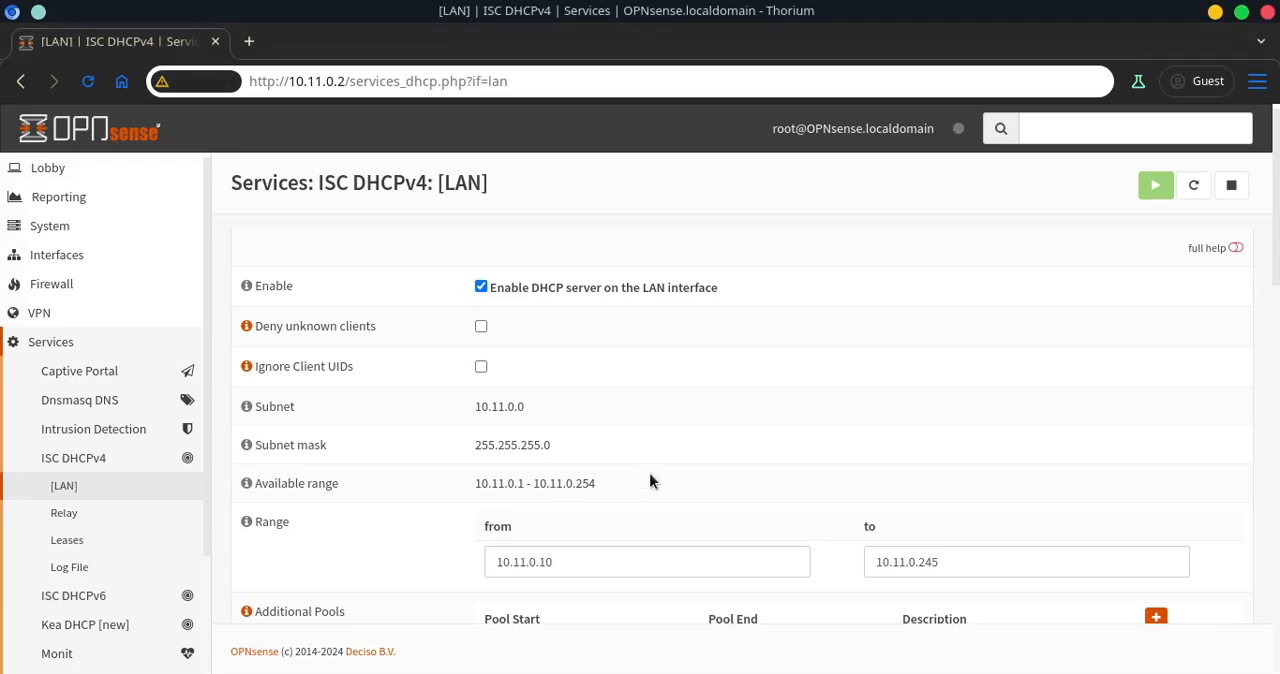
pyautogui.scroll(-2, 90, 420)
pyautogui.click(70, 428)
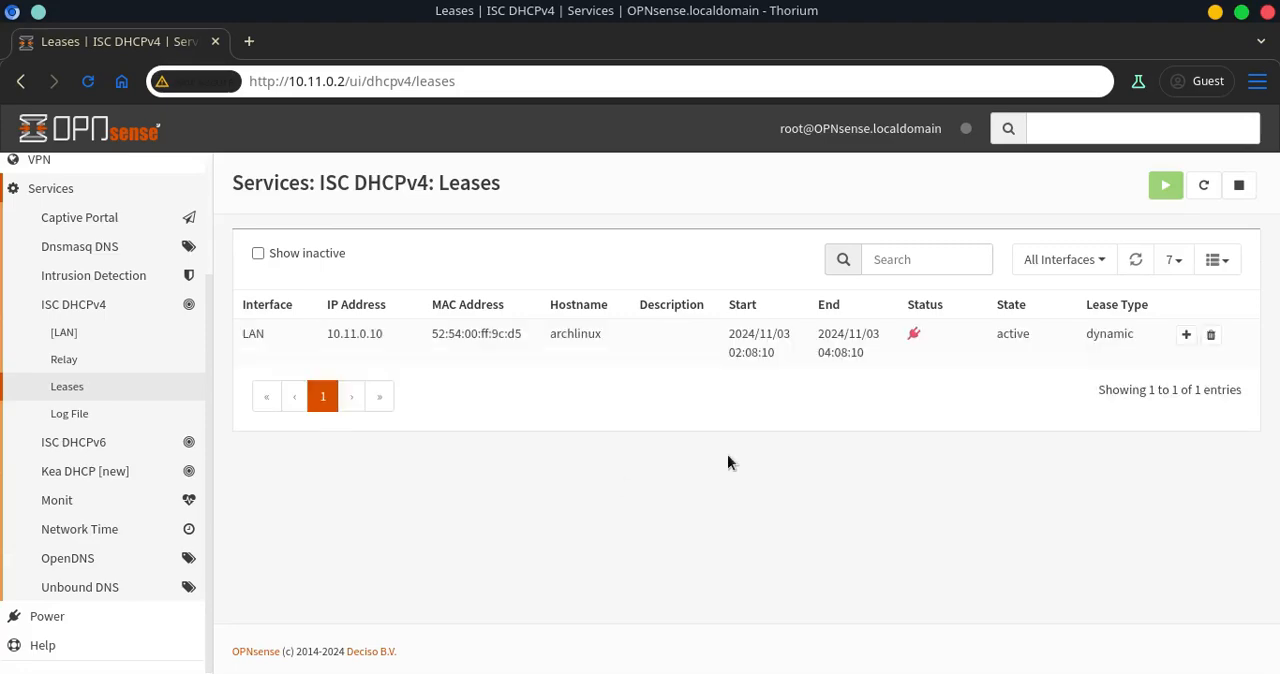
# Examine the archlinux client's lease entry, highlighting its IP address and MAC address
pyautogui.moveTo(329, 333); pyautogui.dragTo(388, 337)
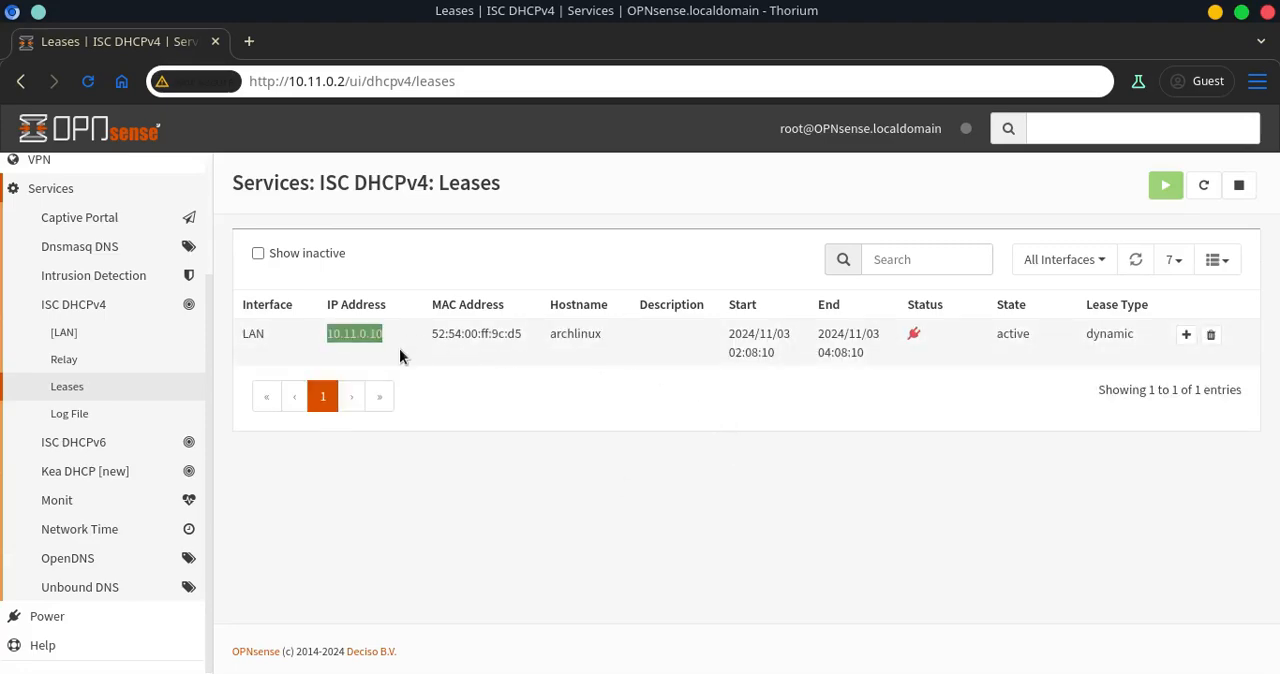
pyautogui.click(566, 339)
pyautogui.moveTo(551, 338); pyautogui.dragTo(609, 338)
pyautogui.click(800, 479)
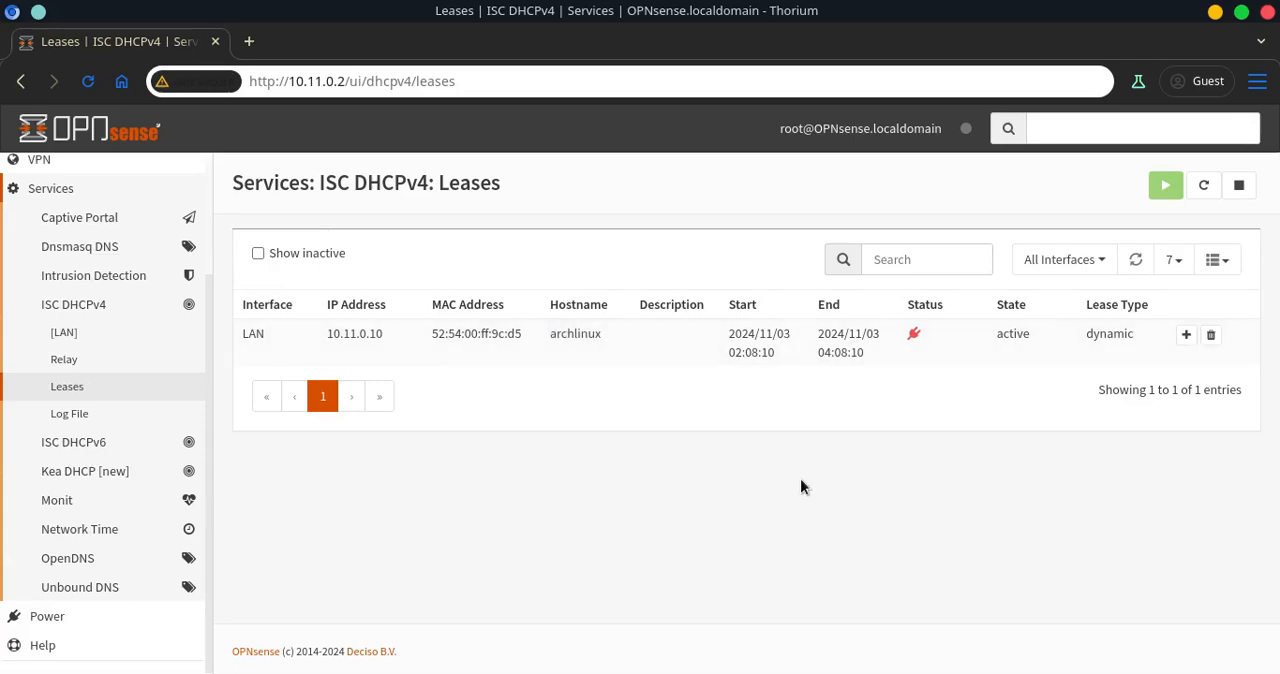
pyautogui.moveTo(328, 339); pyautogui.dragTo(355, 331)
# Switch to the archlinux VM console, log in with the user's name and password, and show the routing table with ip r
pyautogui.hotkey('alt', 'Tab')
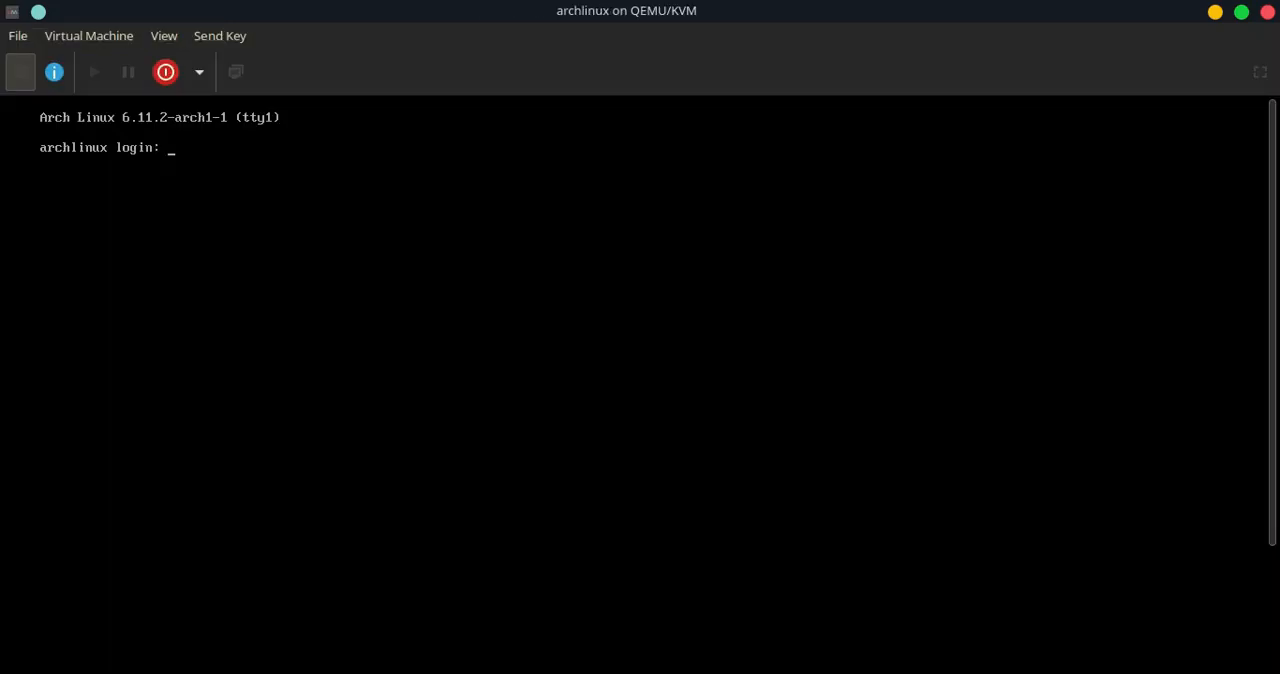
pyautogui.write('ta')
pyautogui.write('p r')
pyautogui.press('Return')
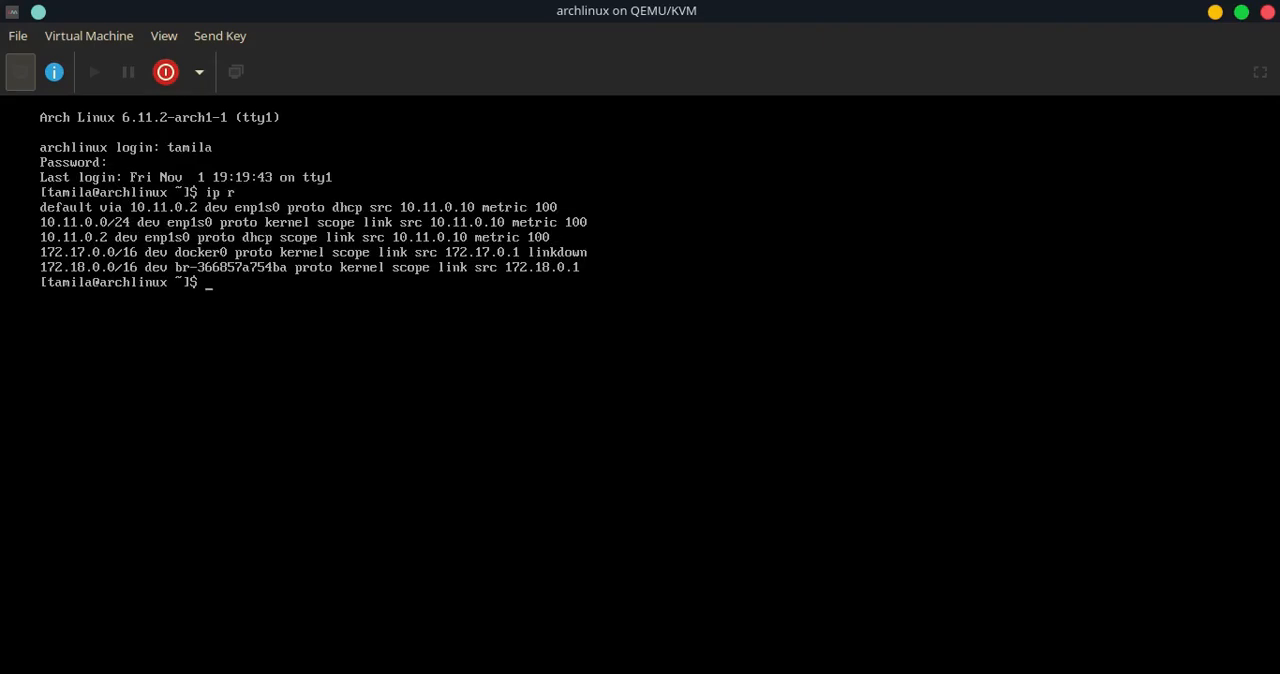
# Clear the terminal, ping google.com to test internet access, then stop the ping and clear again
pyautogui.hotkey('ctrl', 'l')
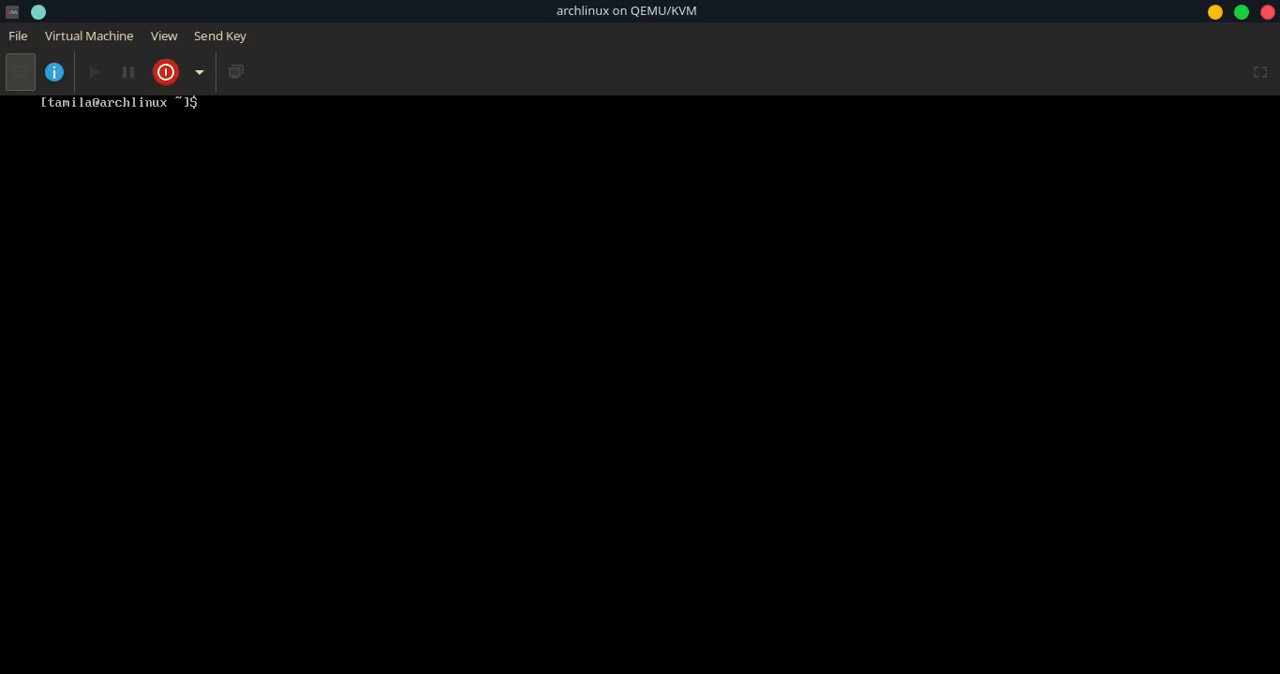
pyautogui.write('ping google.com')
pyautogui.press('Return')
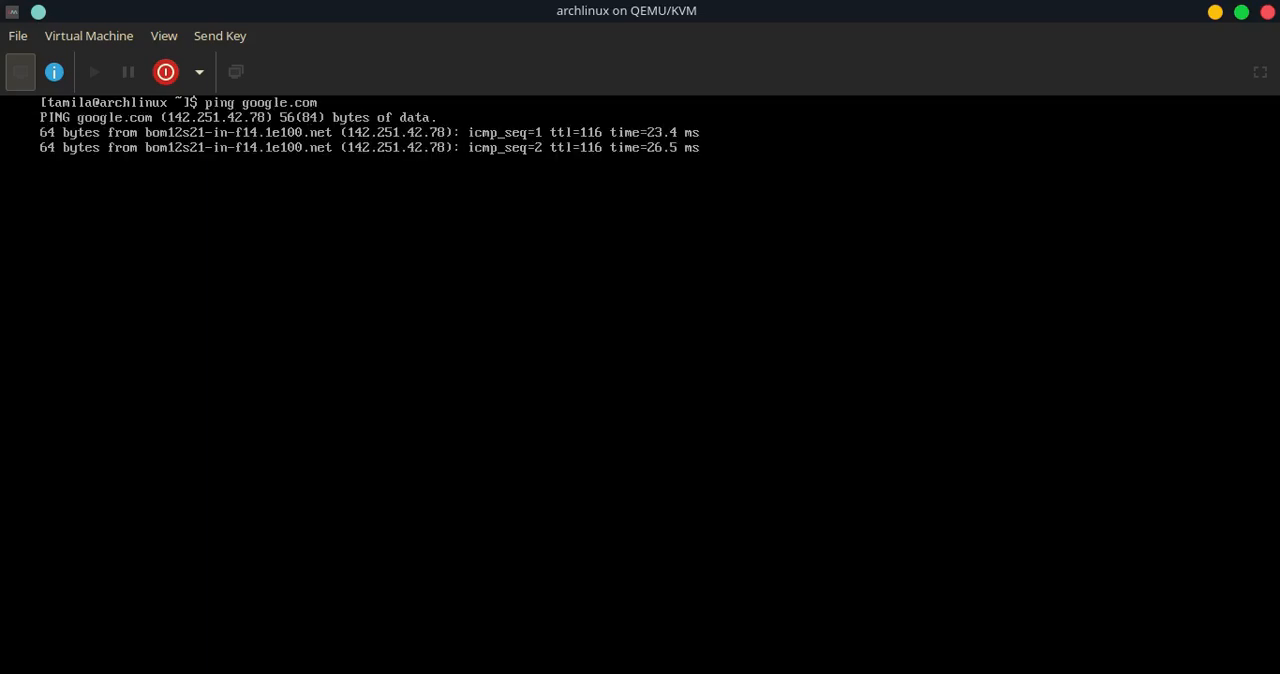
pyautogui.hotkey('ctrl', 'c')
pyautogui.hotkey('ctrl', 'l')
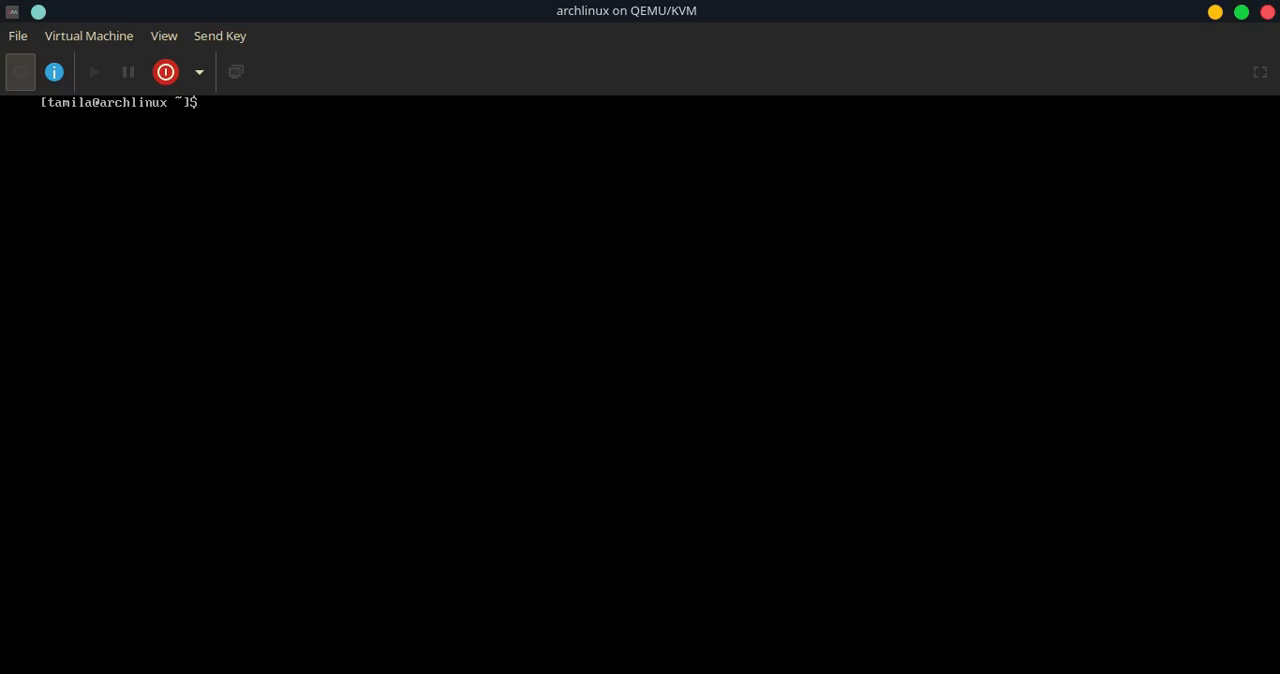
# Run traceroute google.com to trace the path through the OPNsense gateway
pyautogui.write('traceroute google.com')
pyautogui.press('Return')
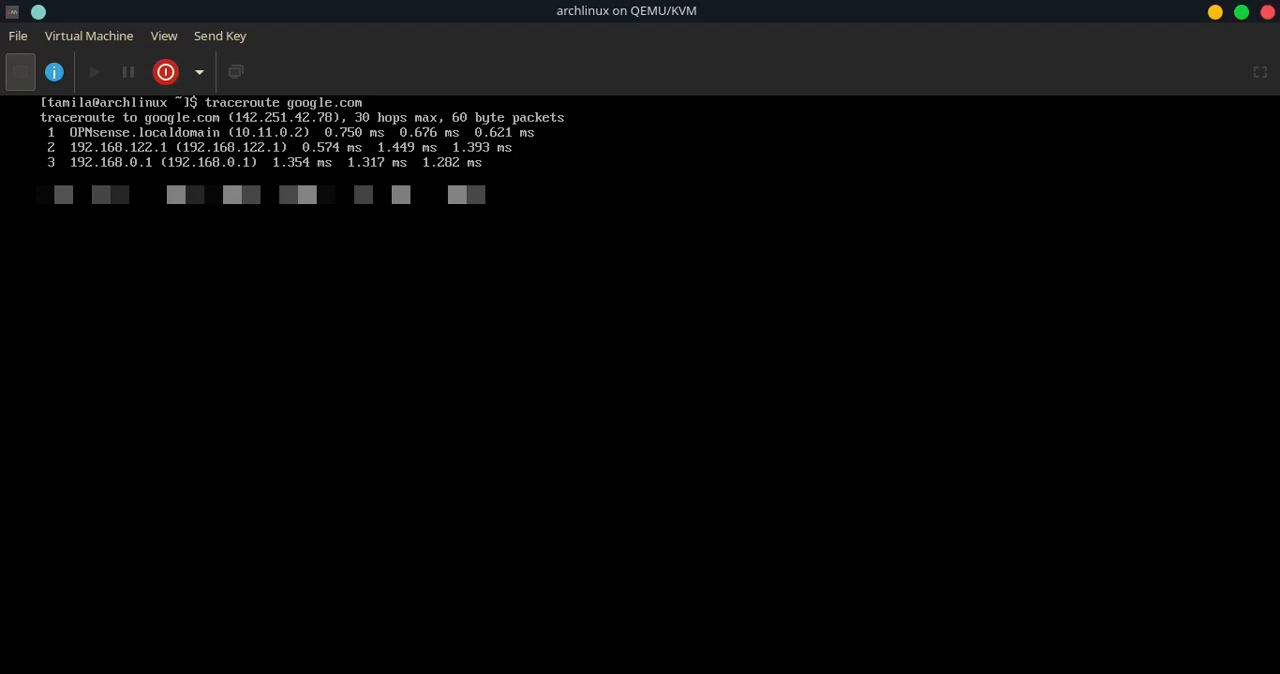